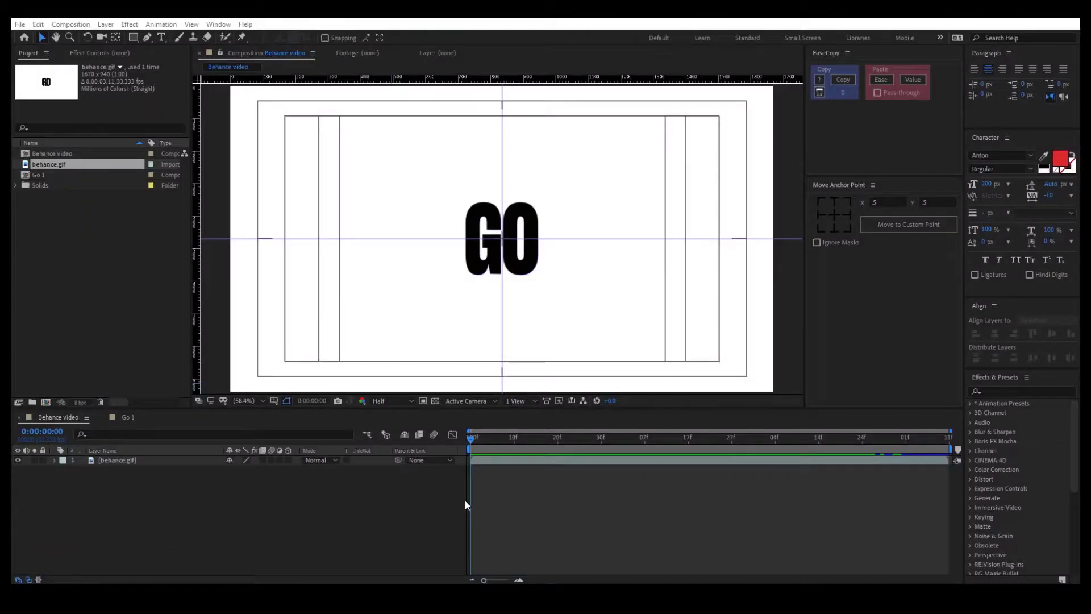
# - Scrub through the reference animation to study how the GO cube unfolds into GOGO and back
pyautogui.moveTo(473, 438); pyautogui.dragTo(658, 446)
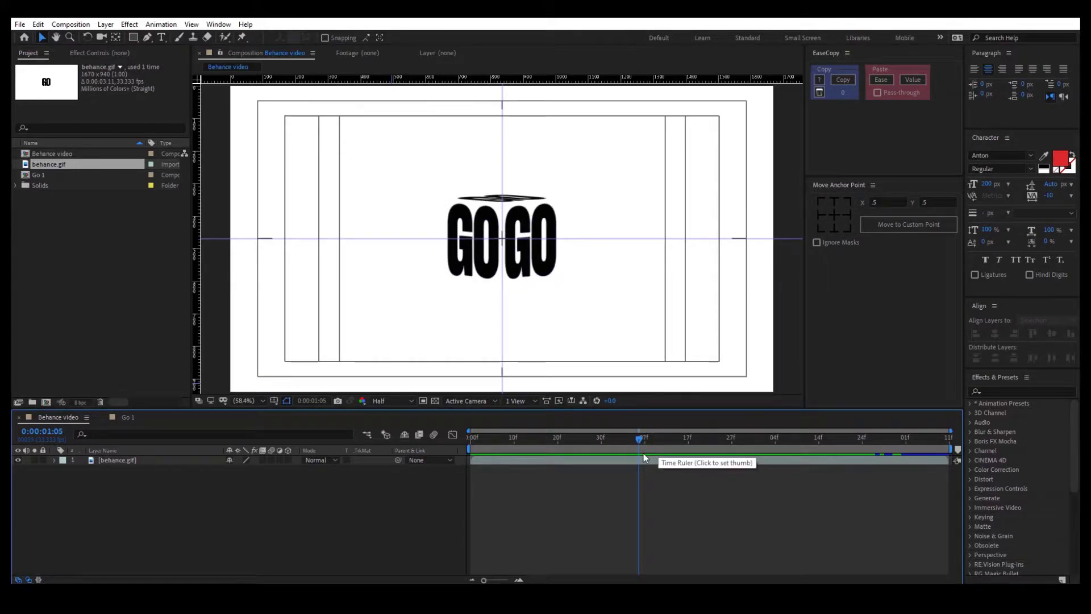
pyautogui.moveTo(644, 457); pyautogui.dragTo(733, 458)
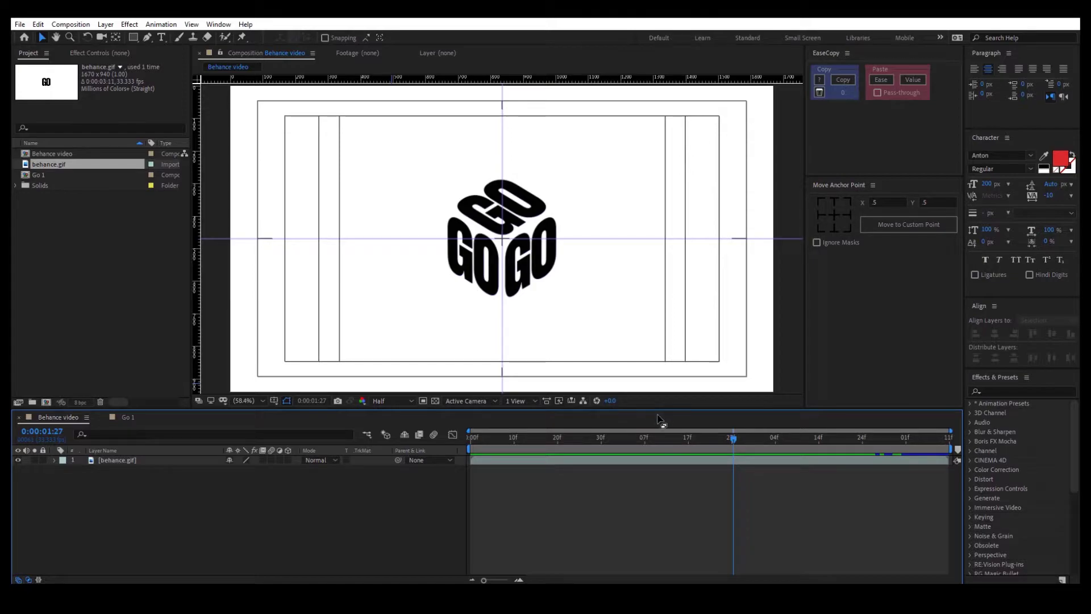
pyautogui.moveTo(721, 433)
pyautogui.mouseDown()
pyautogui.moveTo(641, 449)
pyautogui.moveTo(716, 438)
pyautogui.mouseUp()
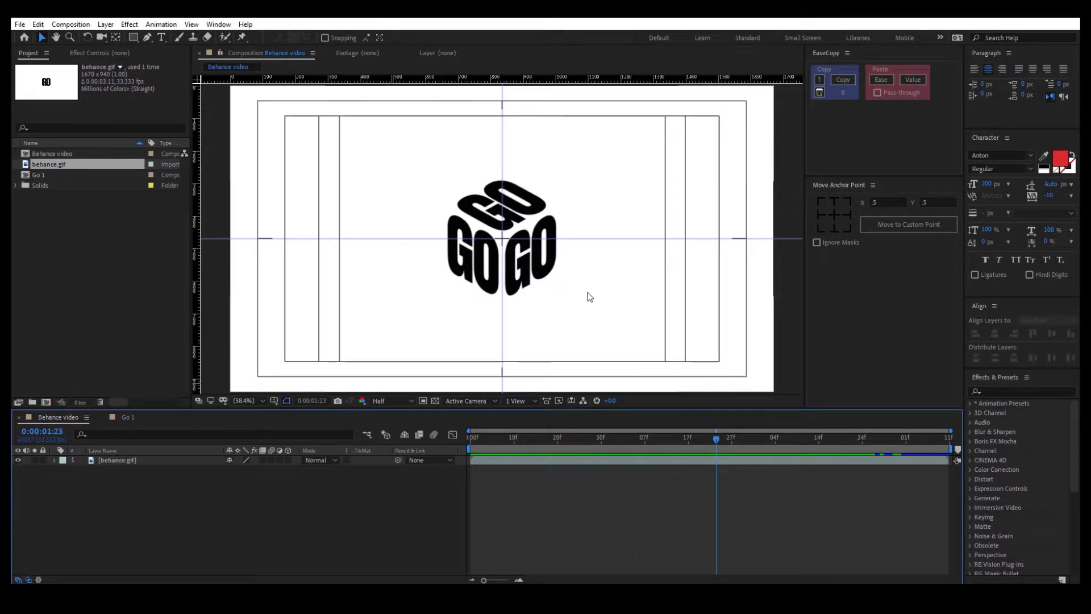
pyautogui.moveTo(717, 438); pyautogui.dragTo(684, 445)
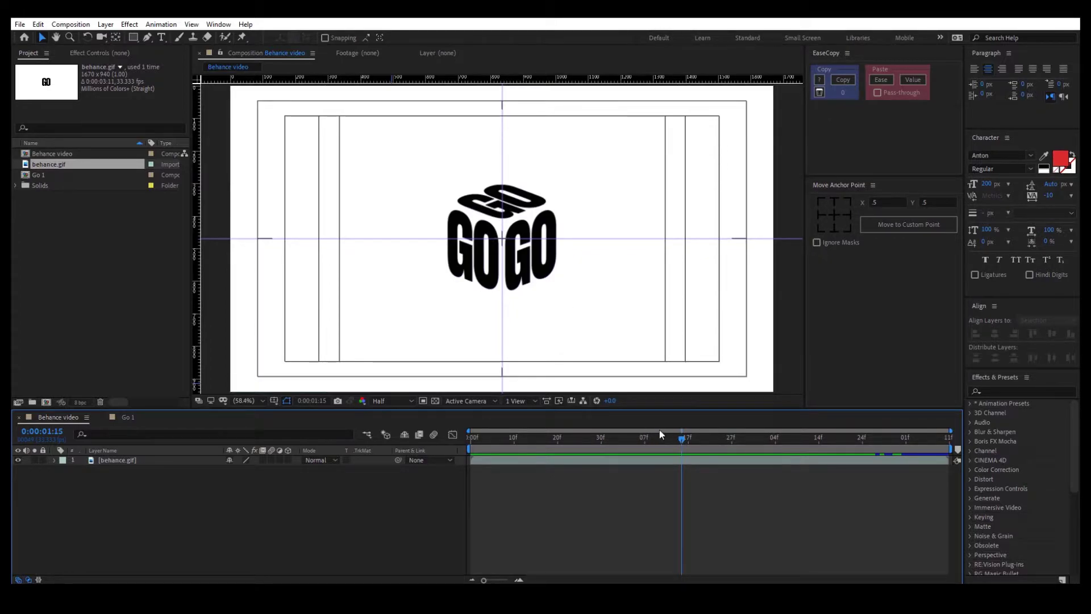
pyautogui.click(672, 439)
pyautogui.moveTo(663, 442); pyautogui.dragTo(455, 477)
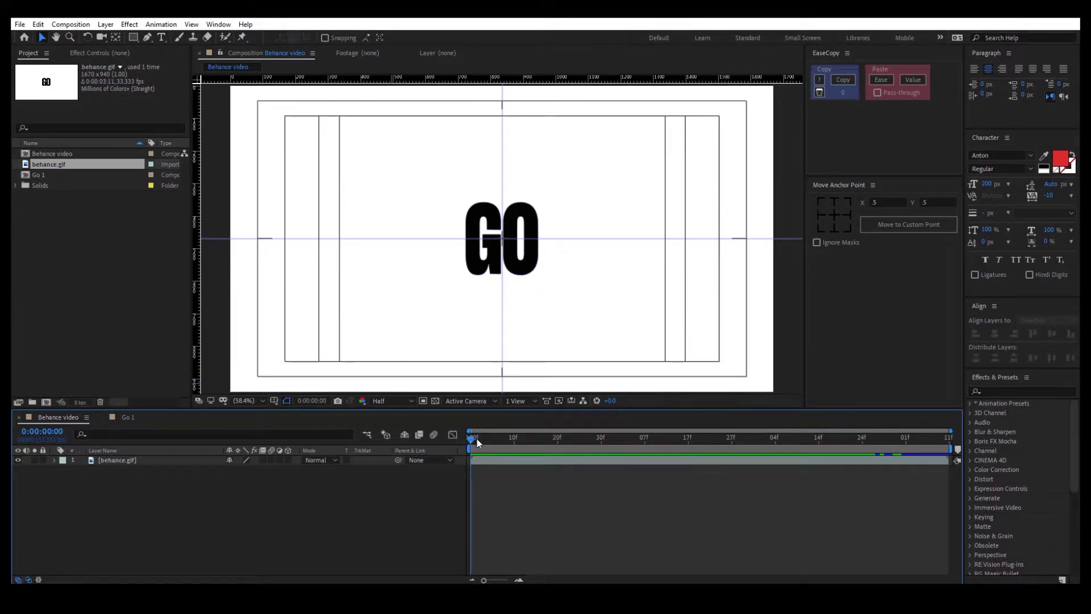
pyautogui.moveTo(471, 441)
pyautogui.mouseDown()
pyautogui.moveTo(482, 442)
pyautogui.moveTo(472, 443)
pyautogui.mouseUp()
pyautogui.moveTo(491, 443); pyautogui.dragTo(710, 442)
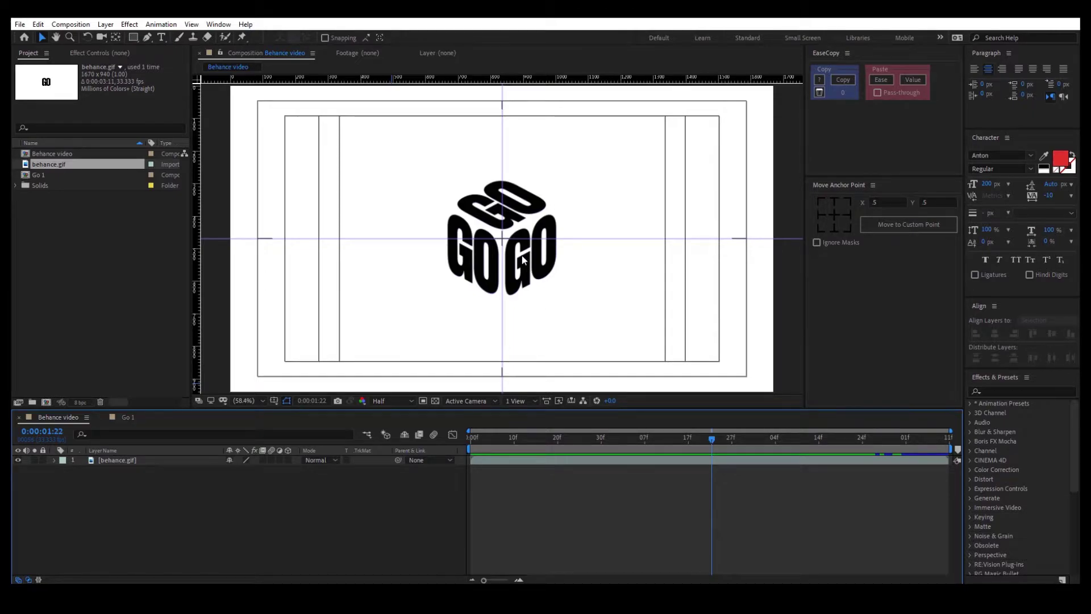
pyautogui.moveTo(716, 440); pyautogui.dragTo(194, 460)
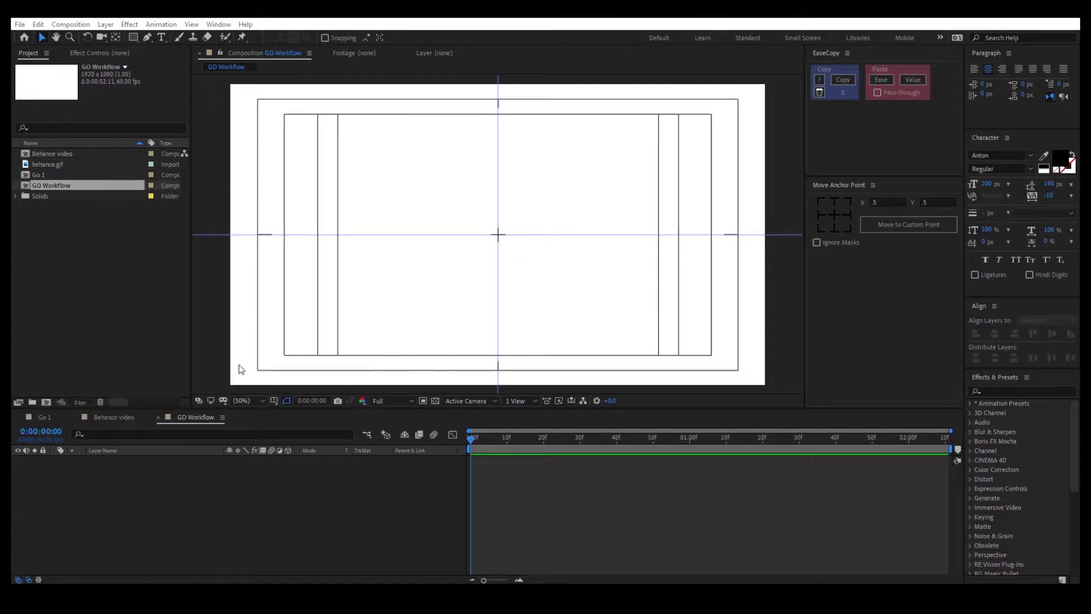
# - Write a GO text layer, centre it in the comp, and nudge it left
pyautogui.click(162, 37)
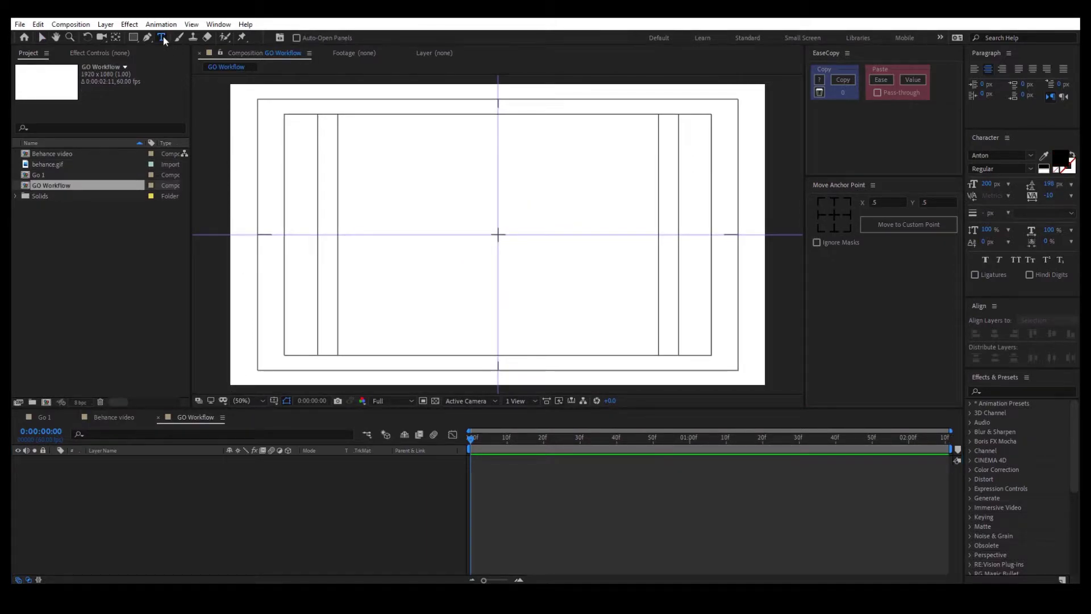
pyautogui.click(460, 233)
pyautogui.write('GO')
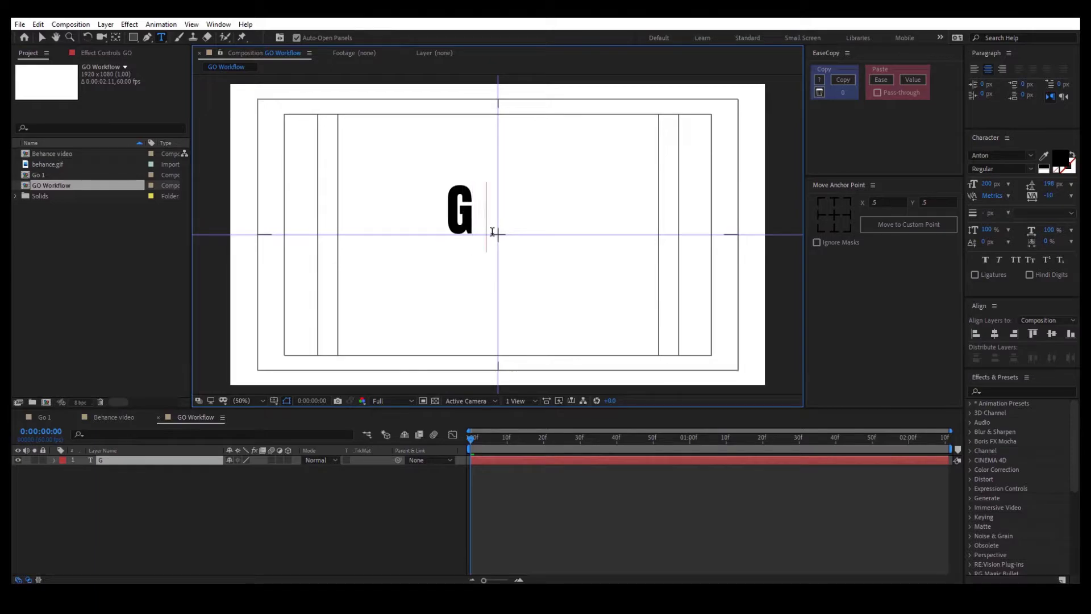
pyautogui.click(41, 37)
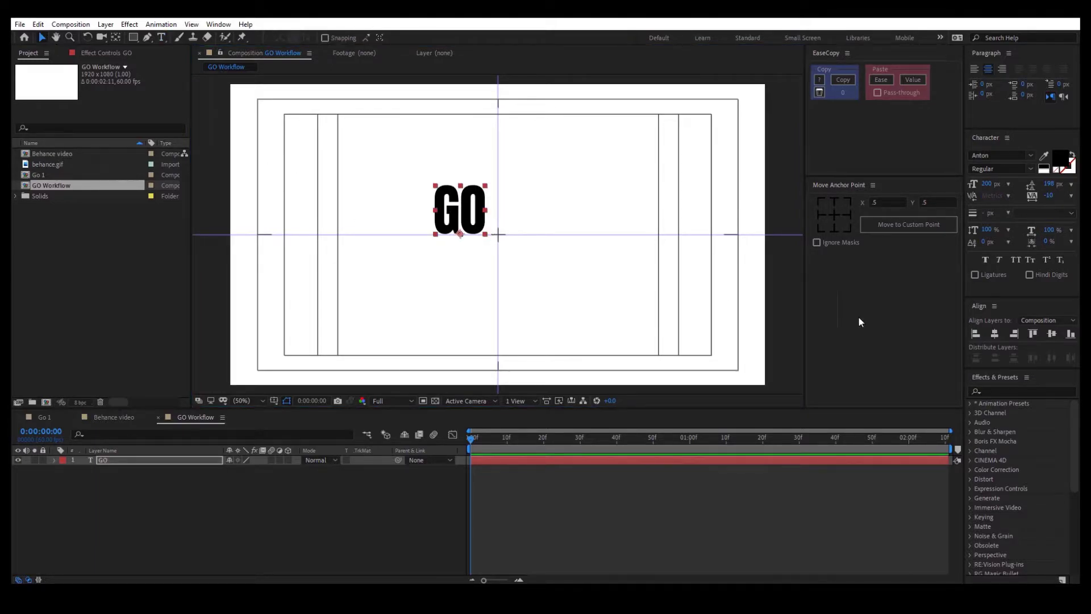
pyautogui.click(994, 333)
pyautogui.click(1052, 334)
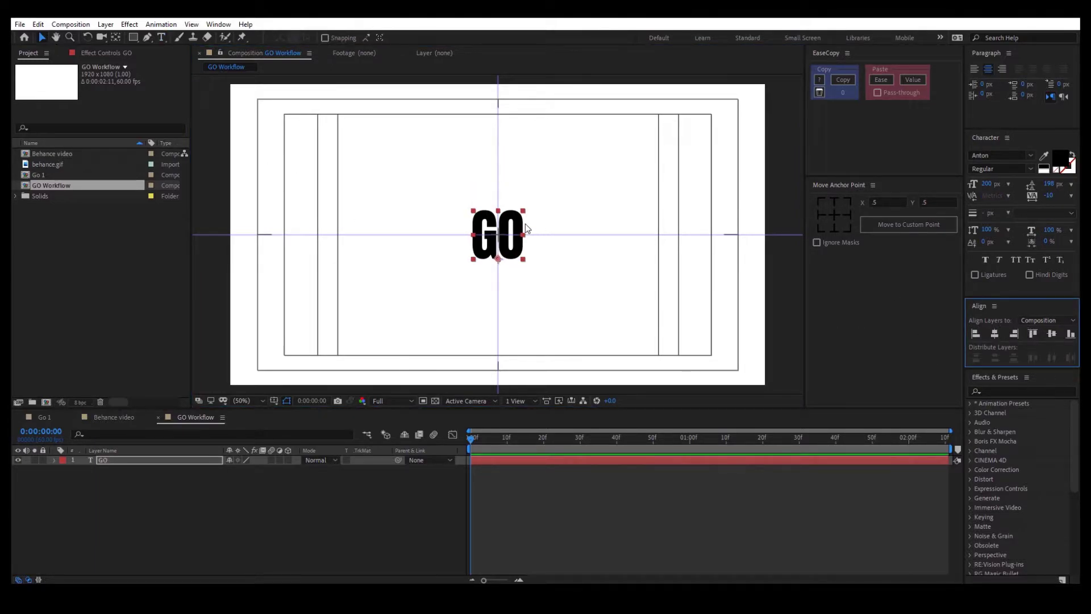
pyautogui.moveTo(515, 254); pyautogui.dragTo(489, 254)
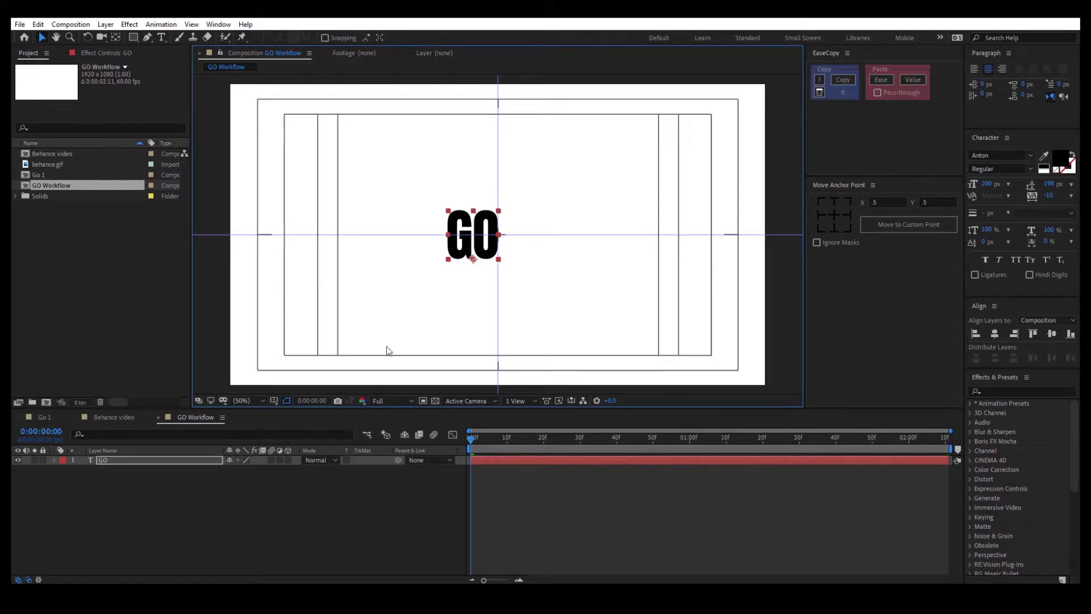
# - Duplicate GO as GO 2 and move it right so the comp reads GOGO
pyautogui.click(178, 474)
pyautogui.click(156, 460)
pyautogui.hotkey('ctrl', 'd')
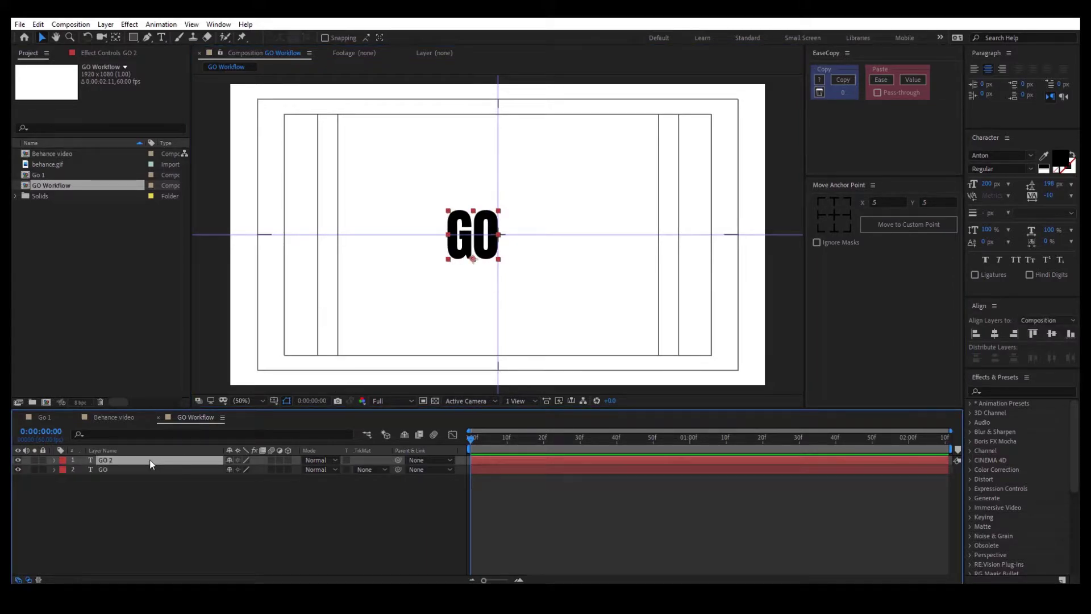
pyautogui.moveTo(483, 250); pyautogui.dragTo(534, 251)
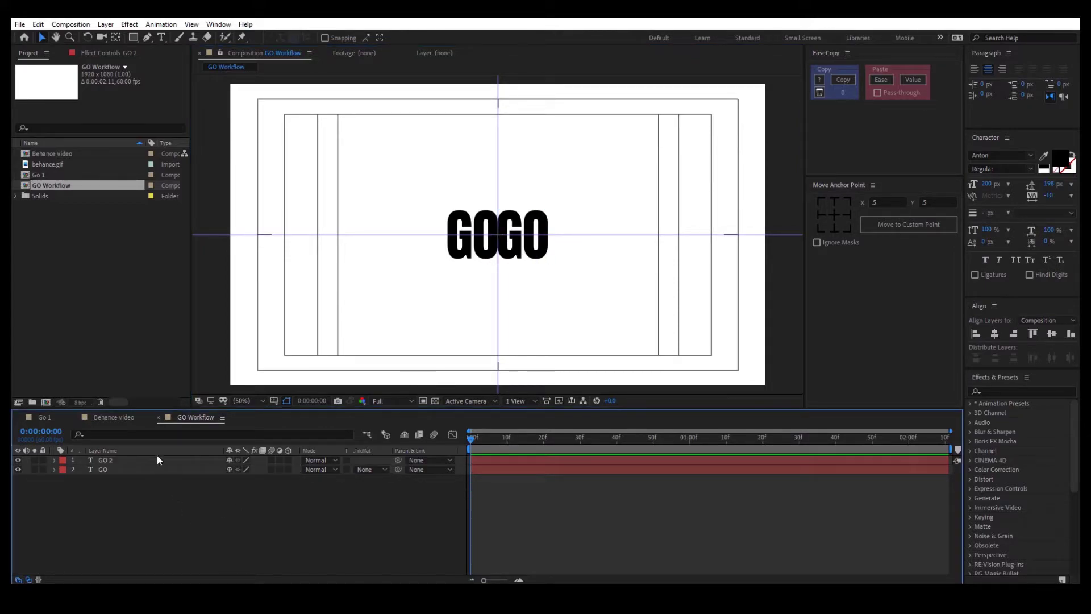
# - Check the reference's GO GO frames, then make GO and GO 2 3D layers
pyautogui.click(117, 417)
pyautogui.moveTo(527, 442)
pyautogui.mouseDown()
pyautogui.moveTo(473, 438)
pyautogui.moveTo(534, 438)
pyautogui.mouseUp()
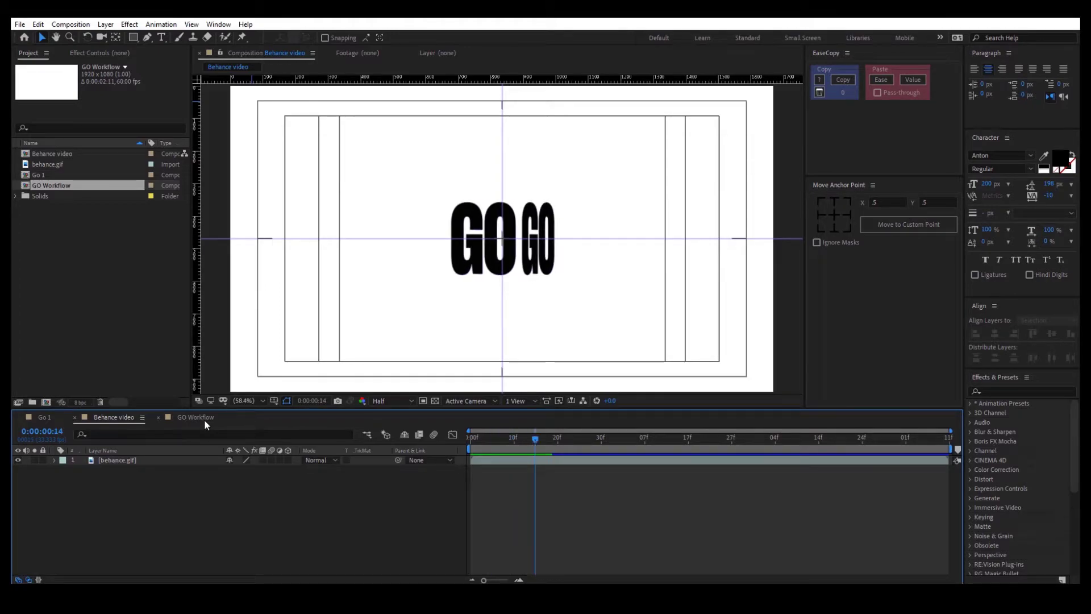
pyautogui.click(203, 419)
pyautogui.click(288, 461)
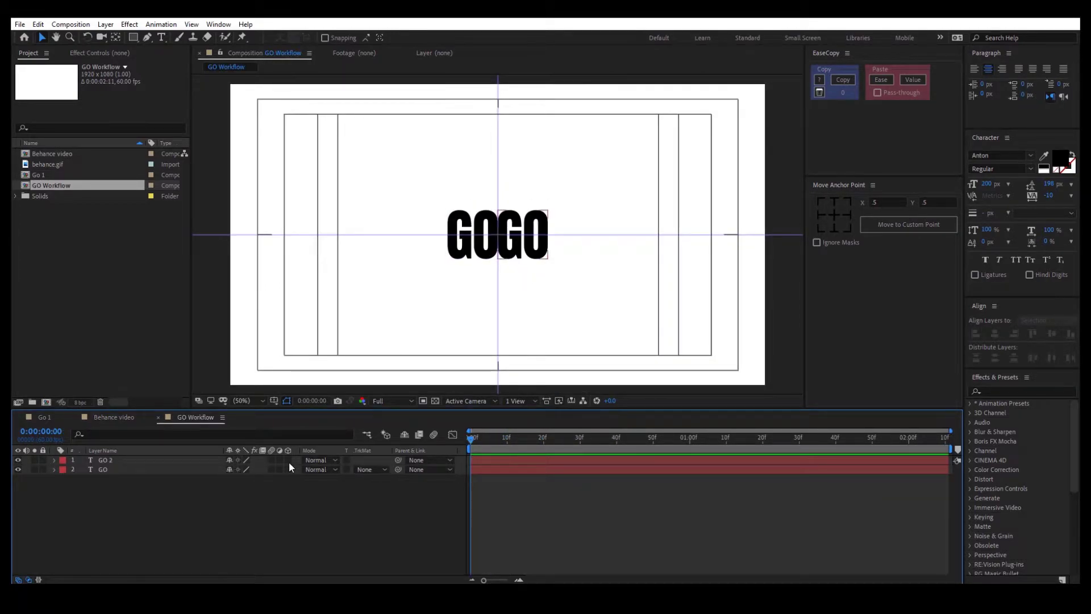
pyautogui.click(288, 468)
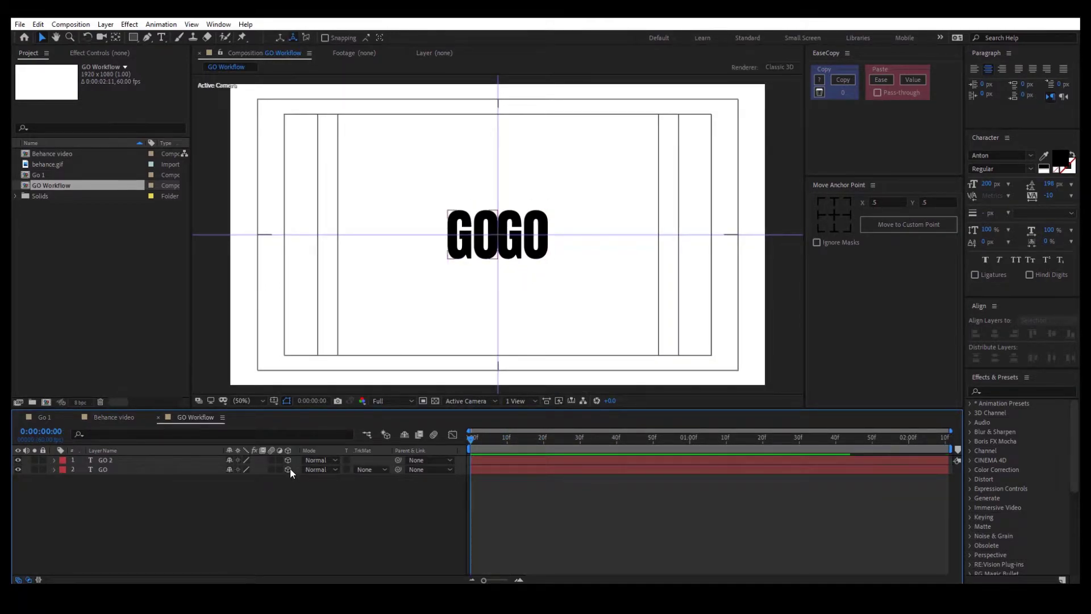
# - Try a -90° Y Rotation on GO 2, then undo it back to 0°
pyautogui.click(169, 461)
pyautogui.press('r')
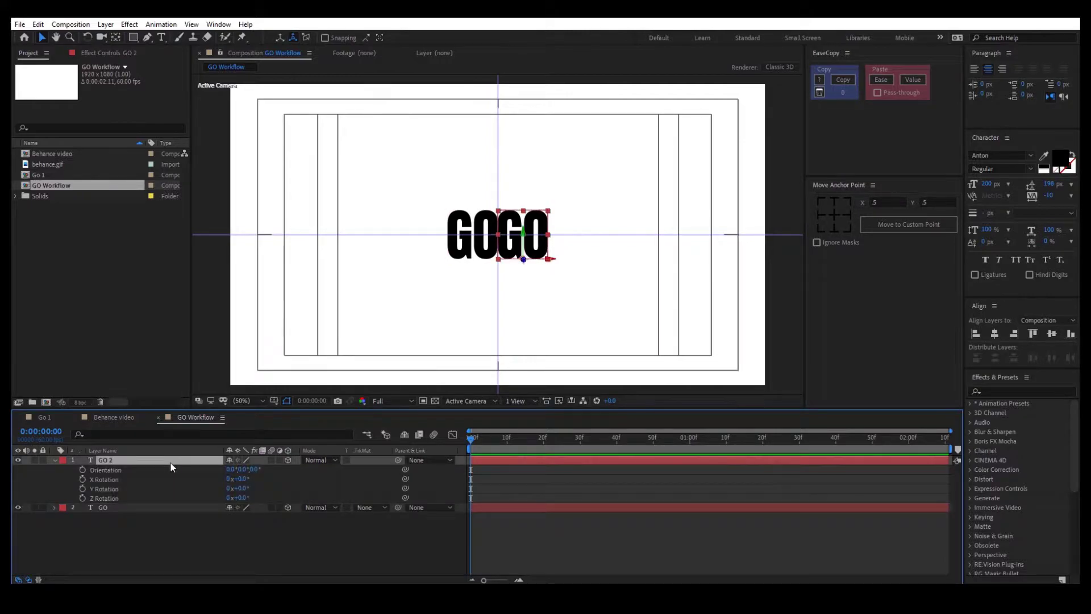
pyautogui.click(153, 488)
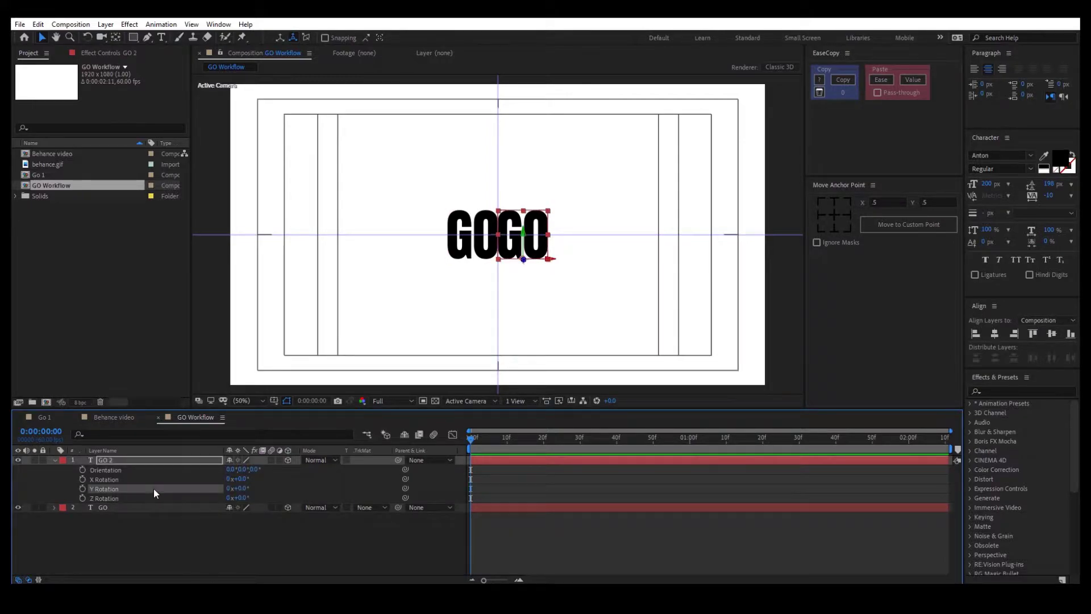
pyautogui.click(243, 488)
pyautogui.write('-90')
pyautogui.press('Return')
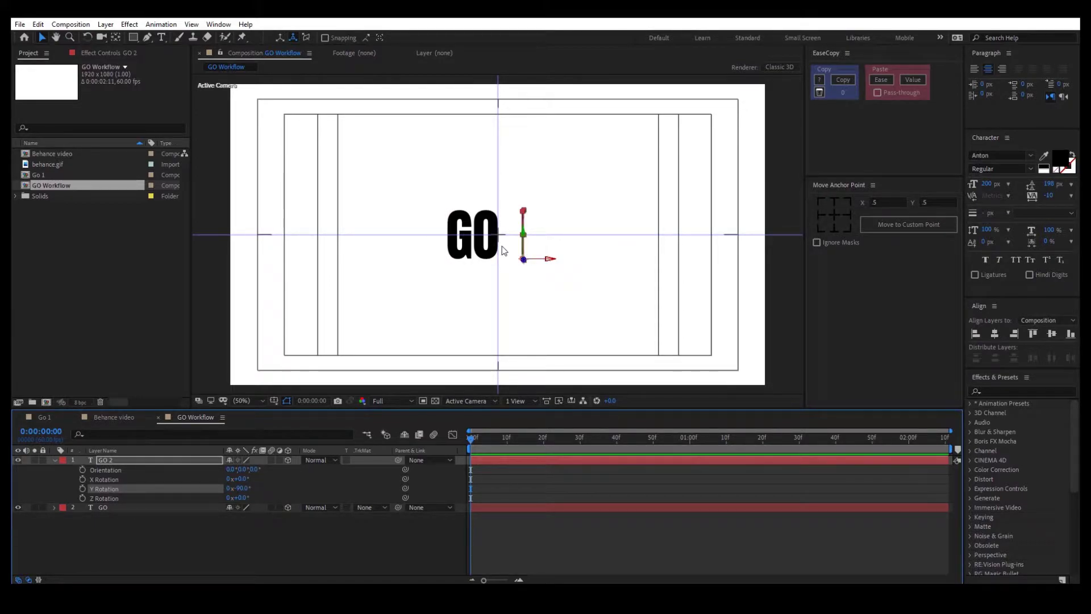
pyautogui.moveTo(243, 492)
pyautogui.mouseDown()
pyautogui.moveTo(283, 492)
pyautogui.moveTo(263, 492)
pyautogui.mouseUp()
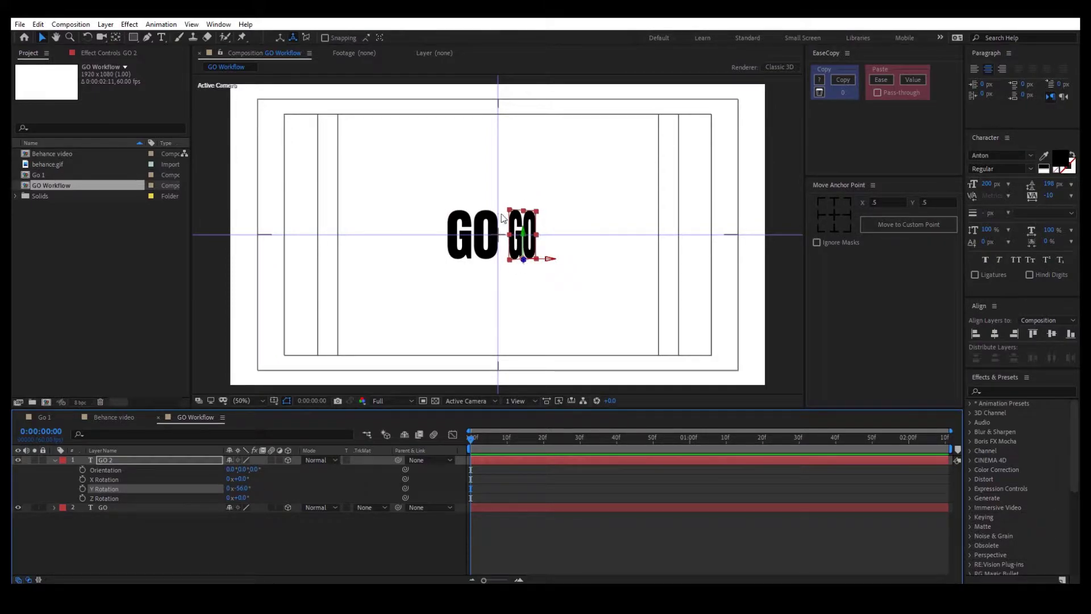
pyautogui.hotkey('ctrl', 'z')
pyautogui.hotkey('ctrl', 'z')
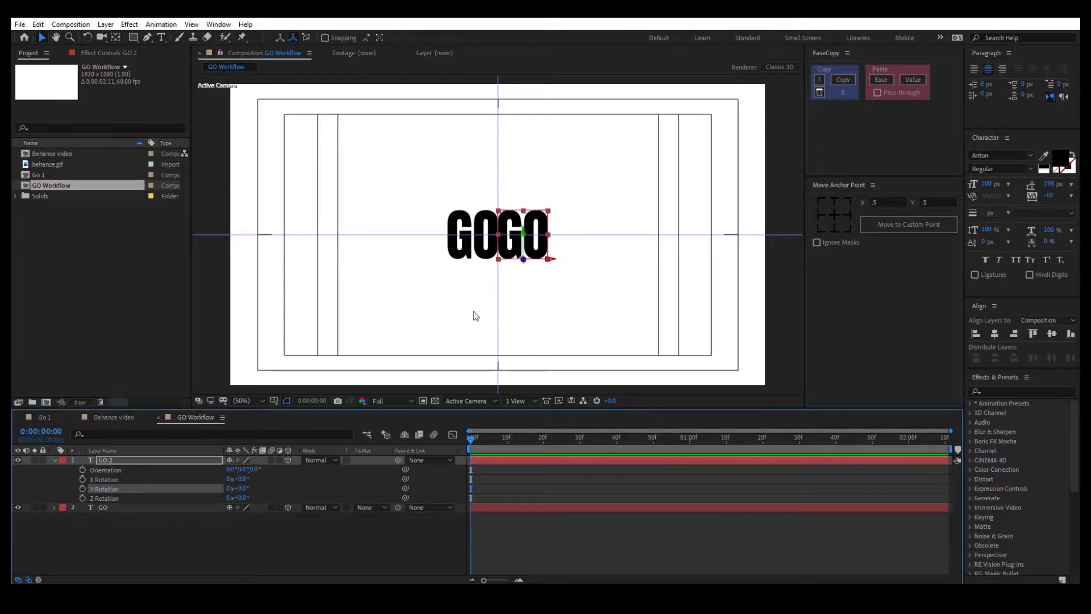
# - Move GO 2's anchor to its left edge and set Y Rotation to -90°
pyautogui.click(818, 216)
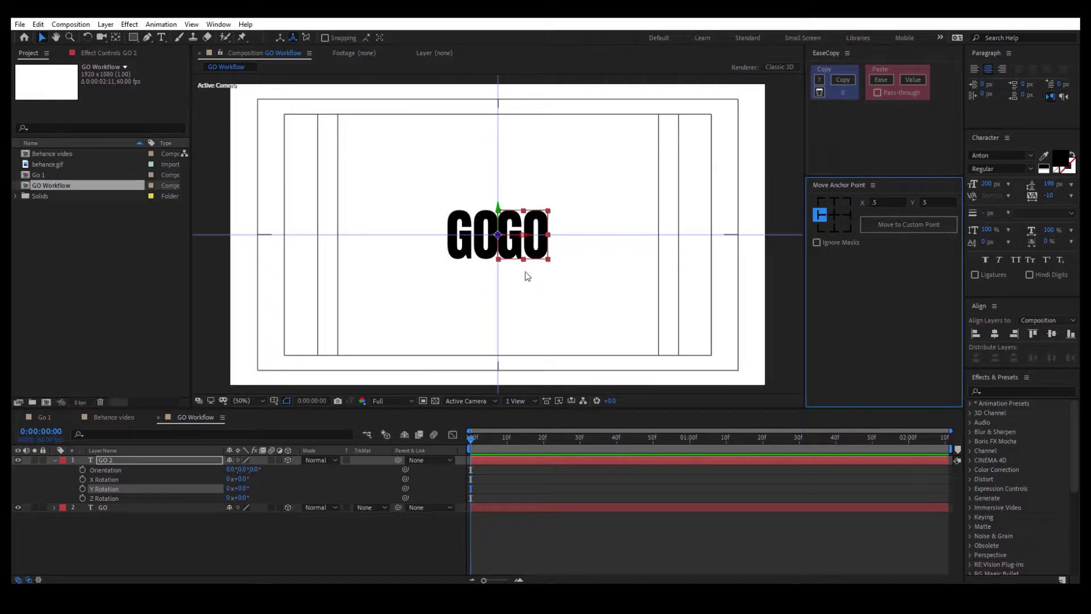
pyautogui.click(117, 38)
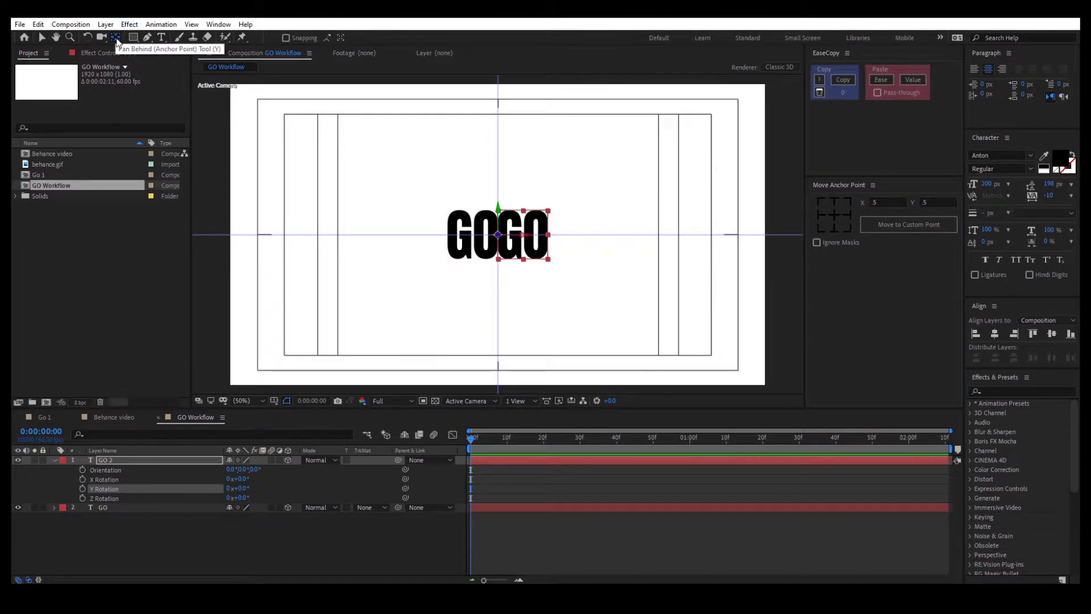
pyautogui.click(41, 38)
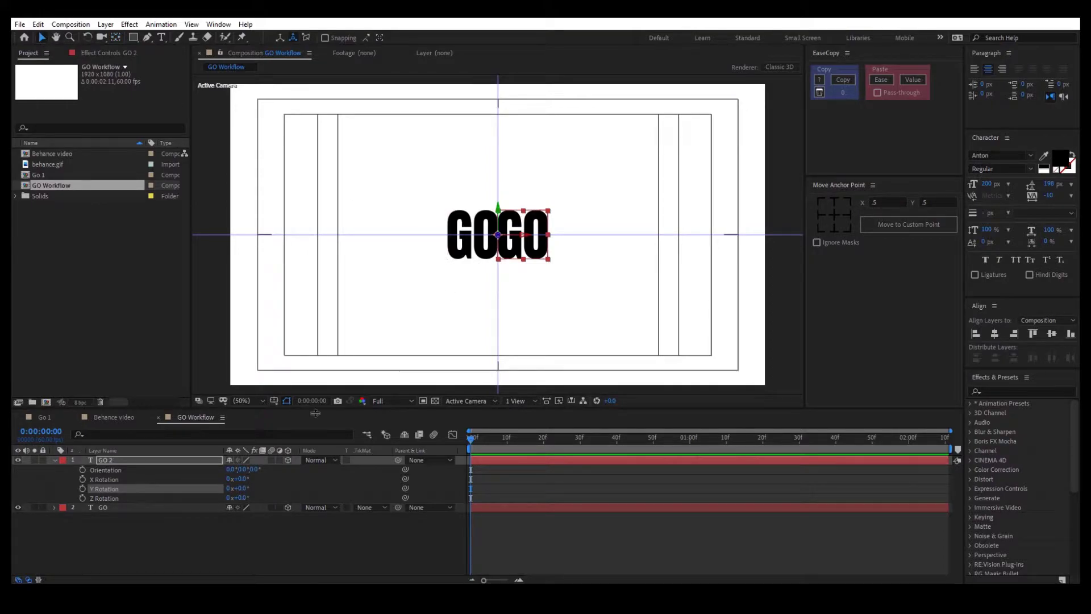
pyautogui.click(243, 488)
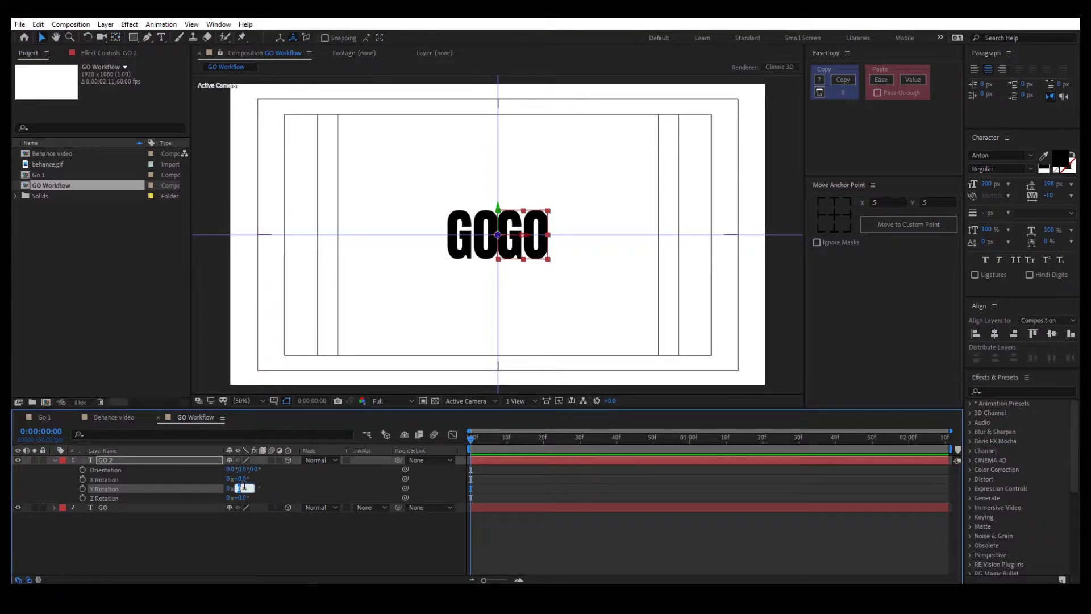
pyautogui.write('-90')
pyautogui.press('Return')
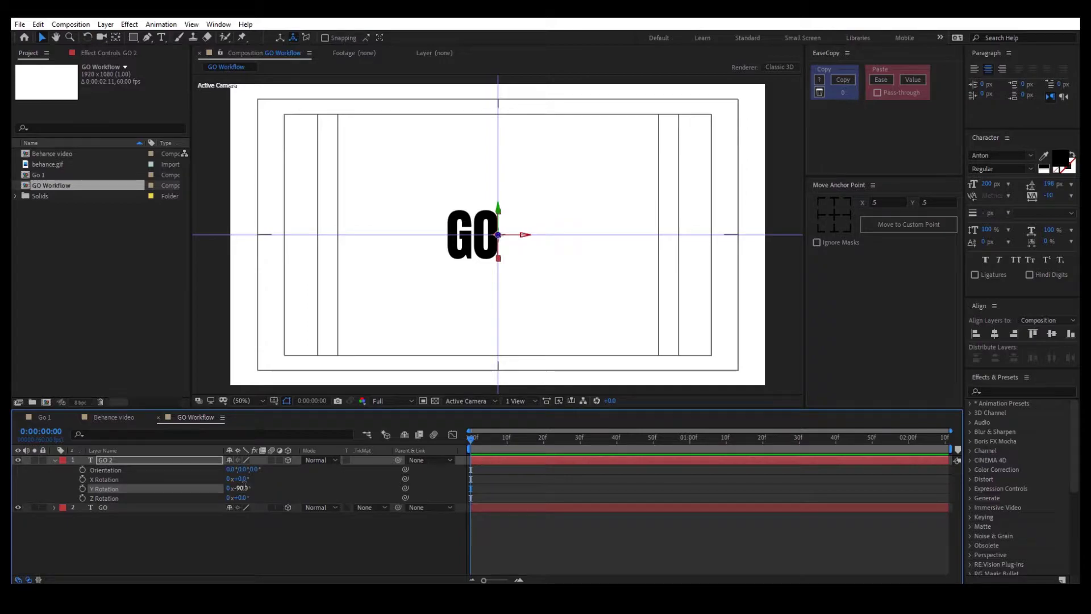
pyautogui.click(284, 522)
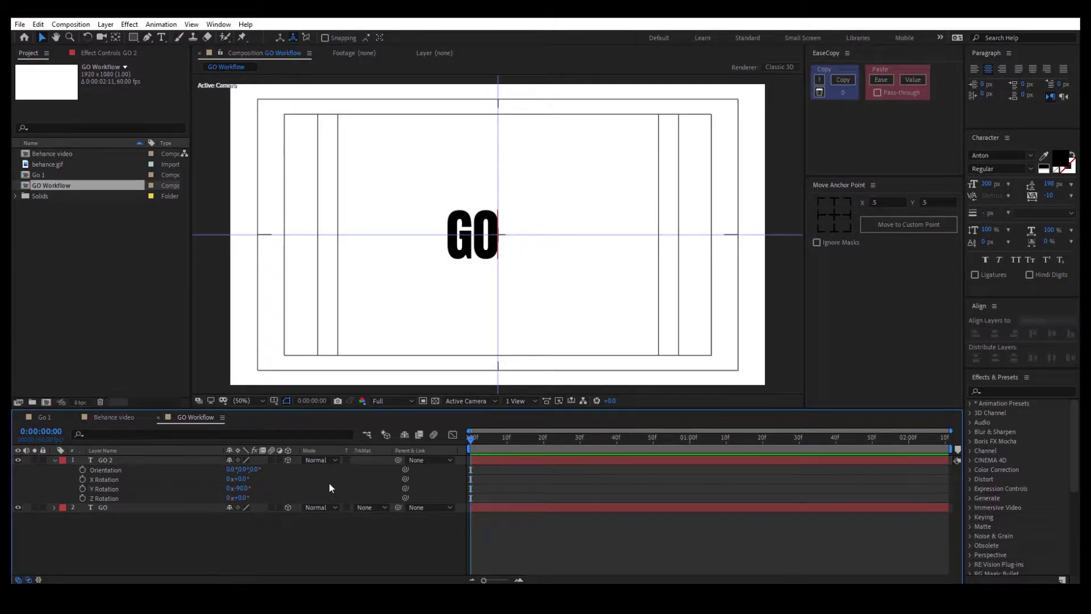
pyautogui.rightClick(230, 534)
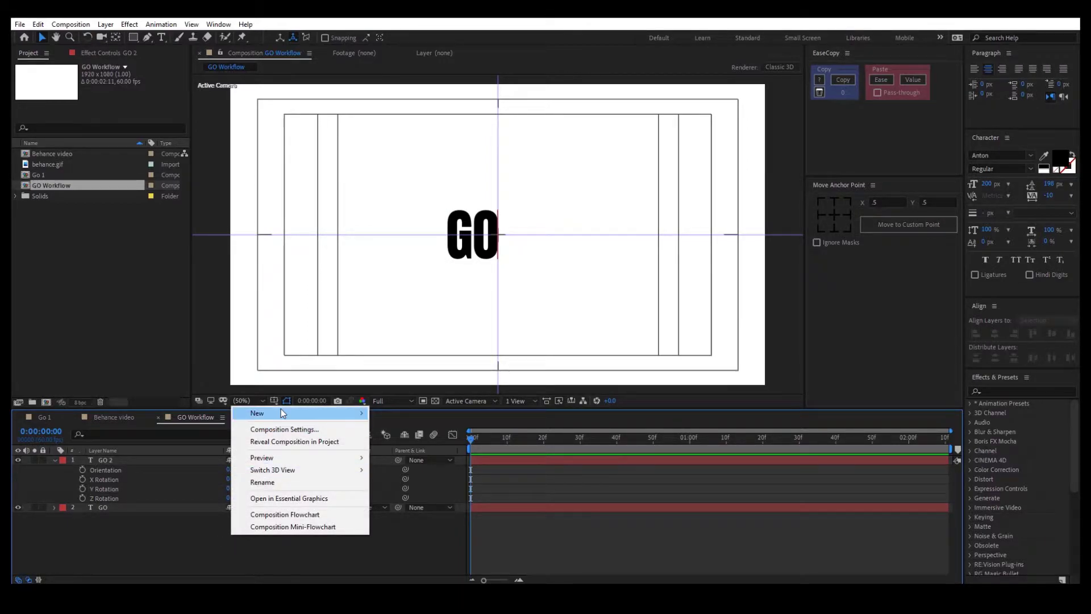
# - Add a null layer, centre its anchor and position in the comp, and make it 3D
pyautogui.moveTo(281, 412)
pyautogui.click(402, 478)
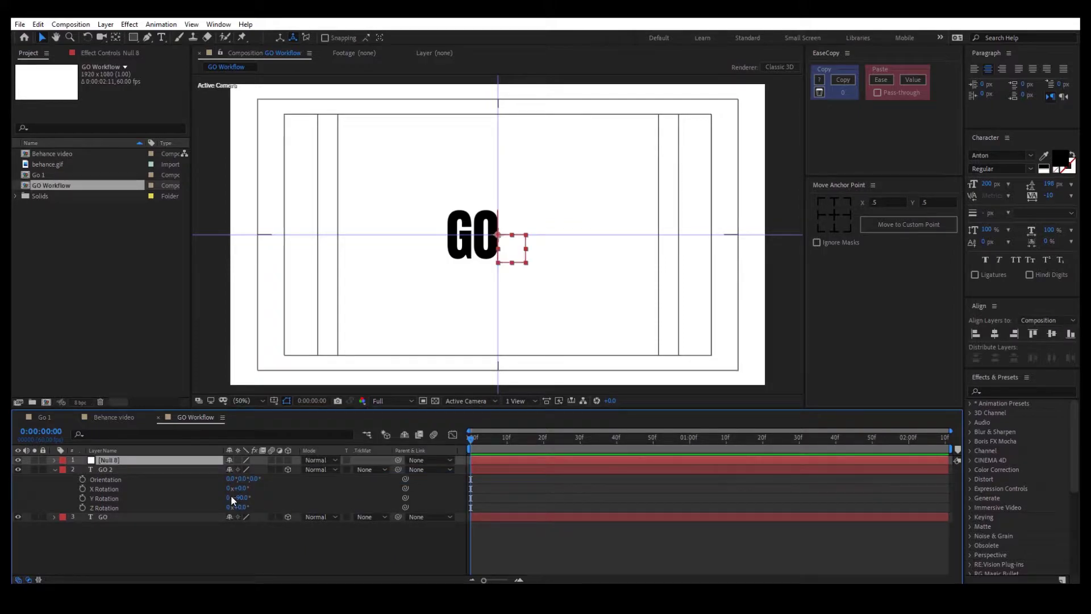
pyautogui.click(833, 214)
pyautogui.click(996, 333)
pyautogui.click(1052, 333)
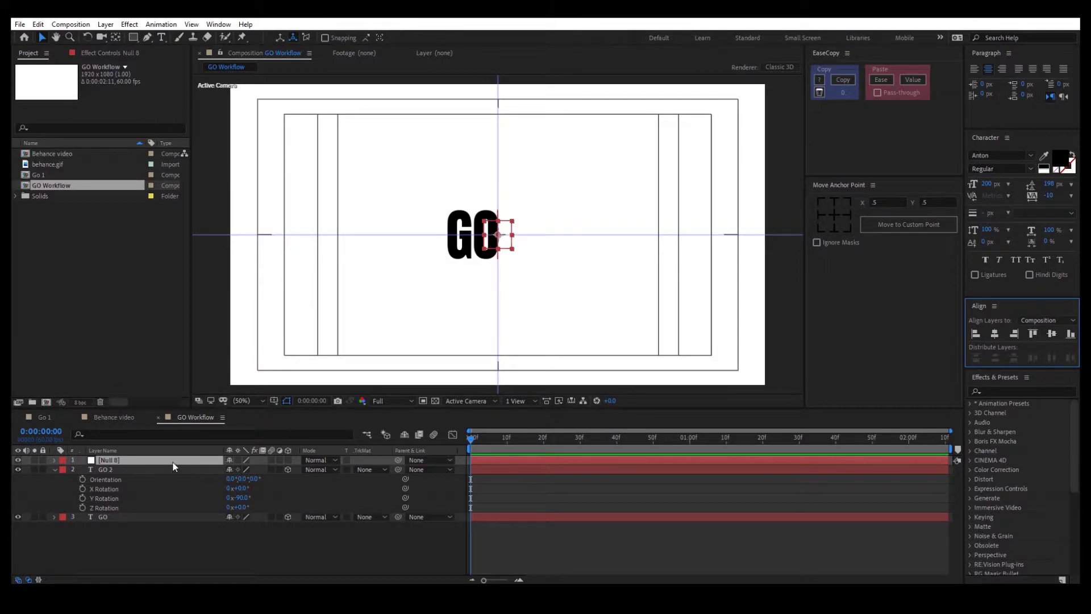
pyautogui.click(288, 460)
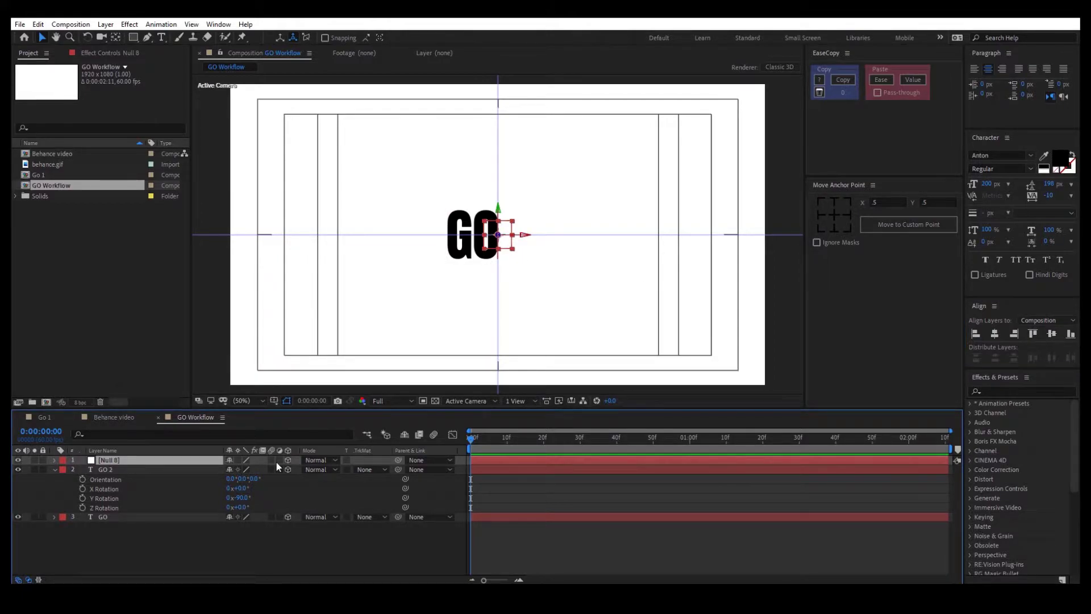
# - Parent both GO and GO 2 to the null
pyautogui.click(143, 516)
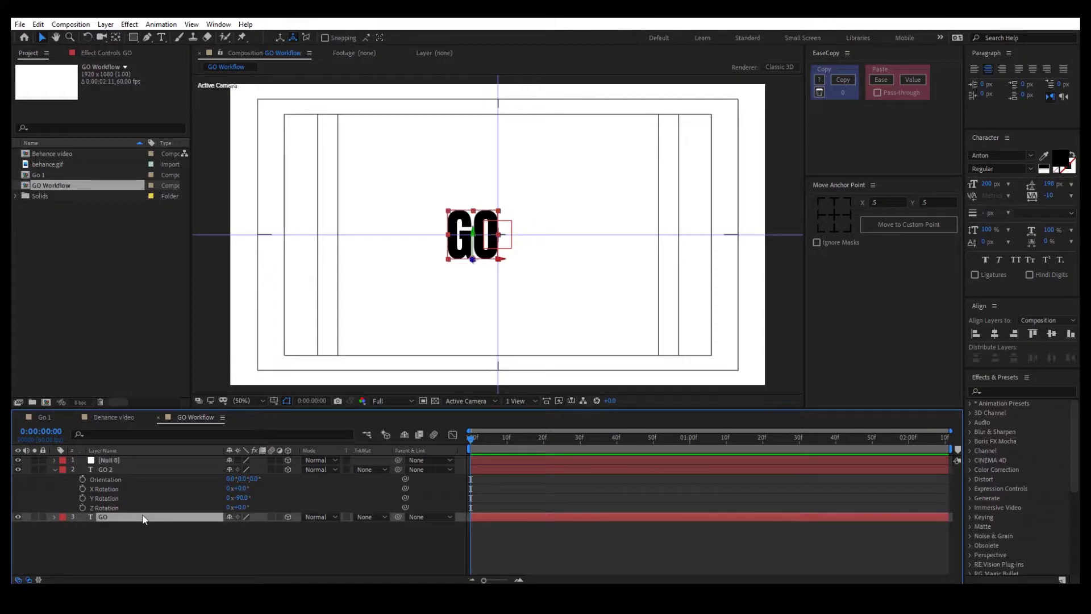
pyautogui.keyDown('shift'); pyautogui.click(136, 468); pyautogui.keyUp('shift')
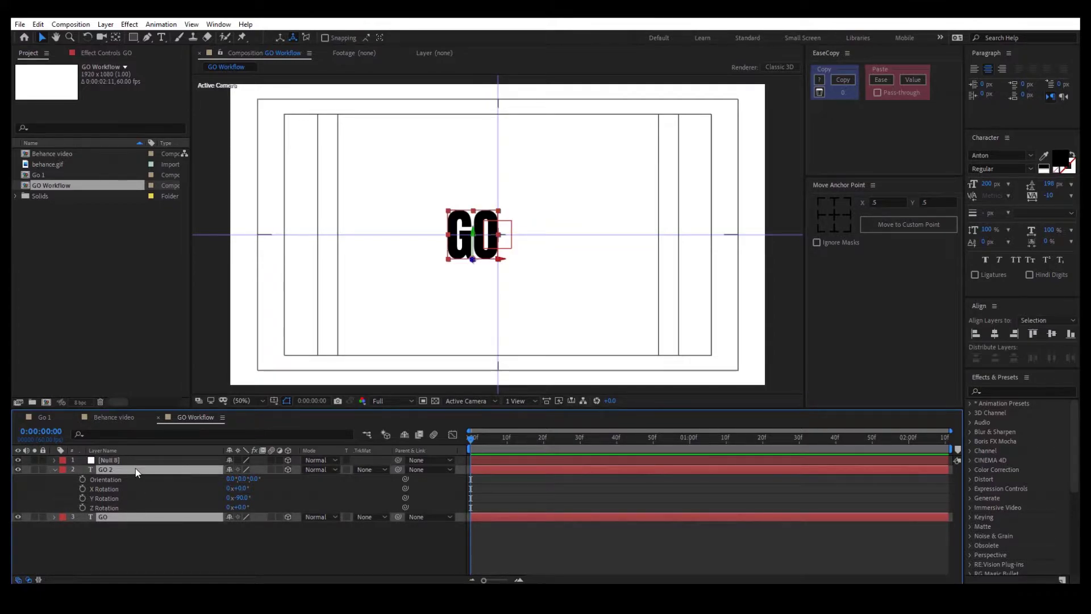
pyautogui.moveTo(345, 483); pyautogui.dragTo(152, 458)
# - Rename GO to 'GO left' and GO 2 to 'GO right'
pyautogui.click(102, 516)
pyautogui.rightClick(107, 516)
pyautogui.click(125, 509)
pyautogui.write('left')
pyautogui.press('Return')
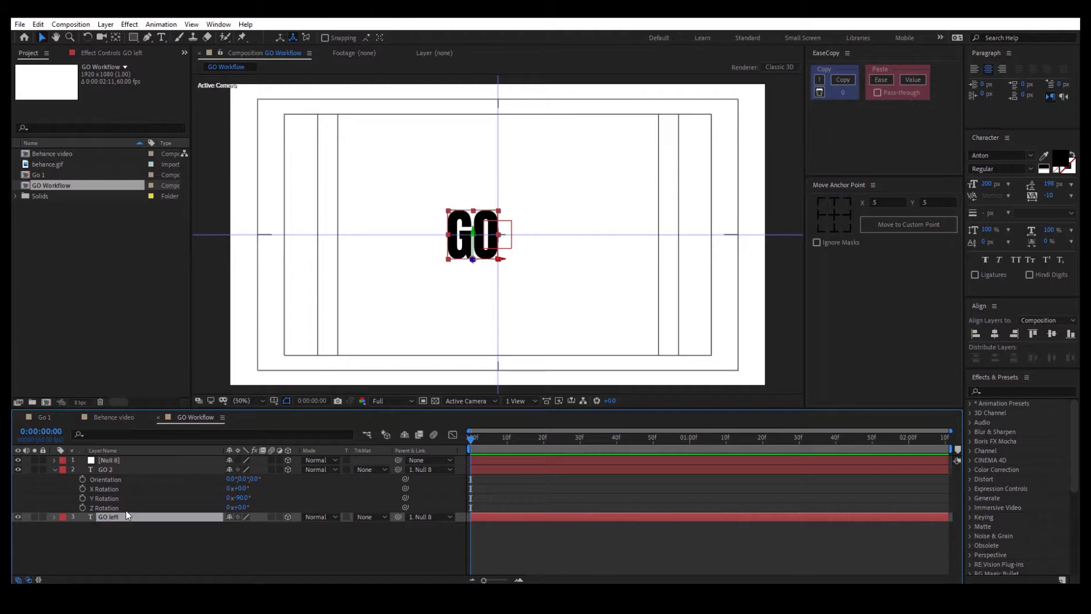
pyautogui.click(111, 468)
pyautogui.rightClick(116, 469)
pyautogui.click(124, 462)
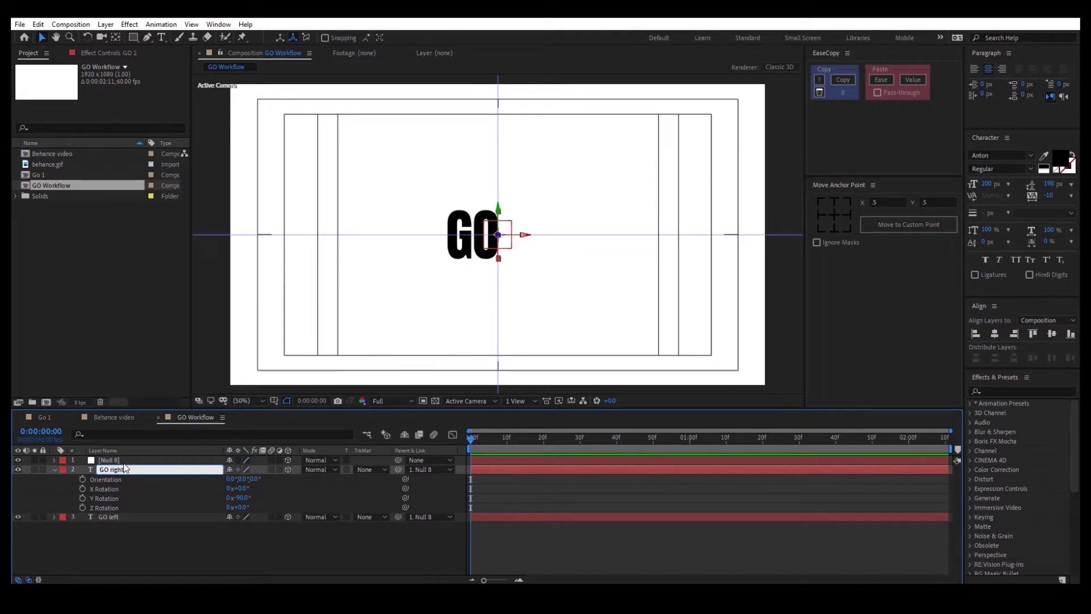
pyautogui.write('GO right')
pyautogui.press('Return')
pyautogui.click(138, 462)
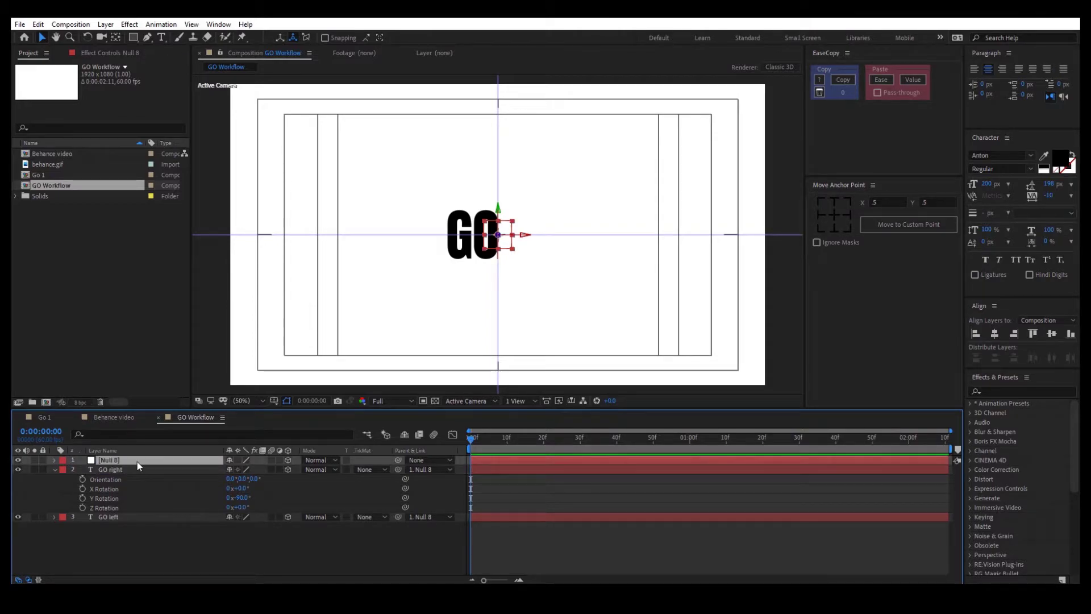
pyautogui.press('r')
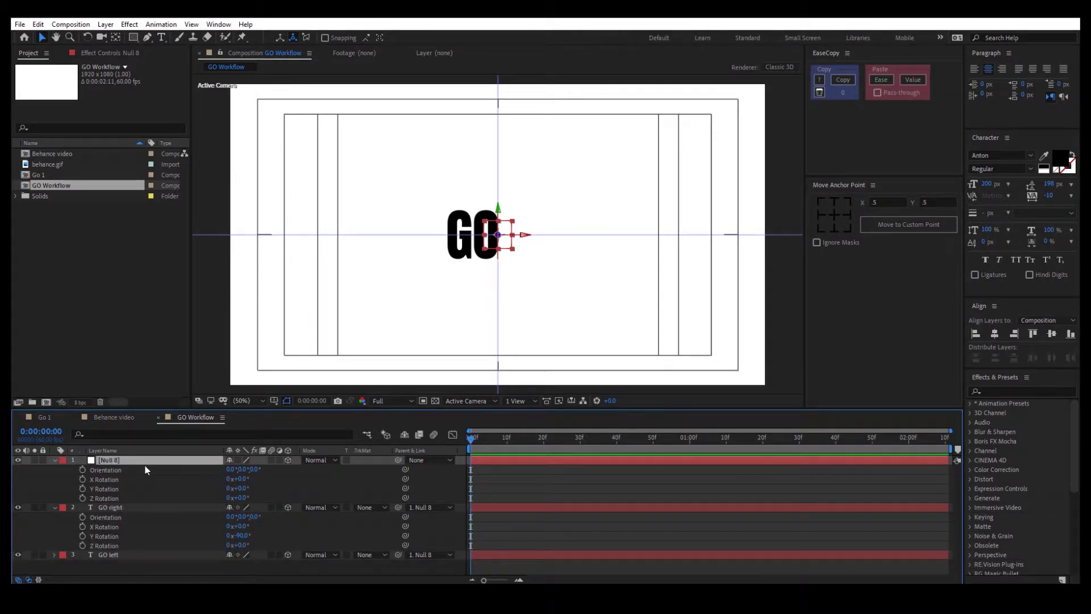
# - Keyframe Null 8's Y Rotation at 0° on frame 10 and 45° on frame 40, then preview
pyautogui.moveTo(241, 491); pyautogui.dragTo(264, 488)
pyautogui.moveTo(267, 488); pyautogui.dragTo(238, 488)
pyautogui.hotkey('shift', 'pagedown')
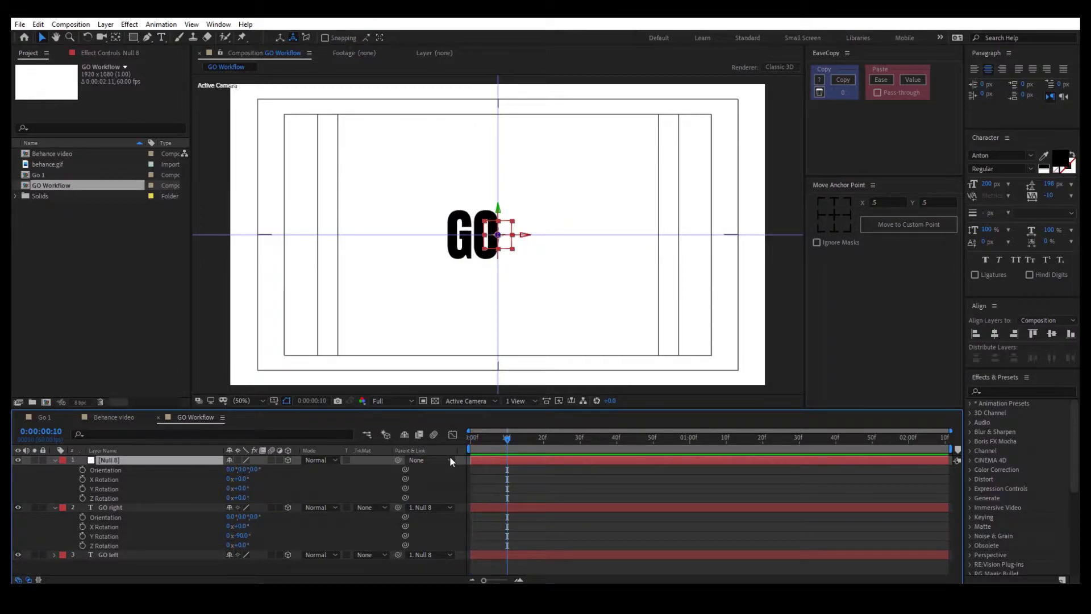
pyautogui.click(83, 488)
pyautogui.hotkey('shift', 'pagedown')
pyautogui.hotkey('shift', 'pagedown')
pyautogui.hotkey('shift', 'pagedown')
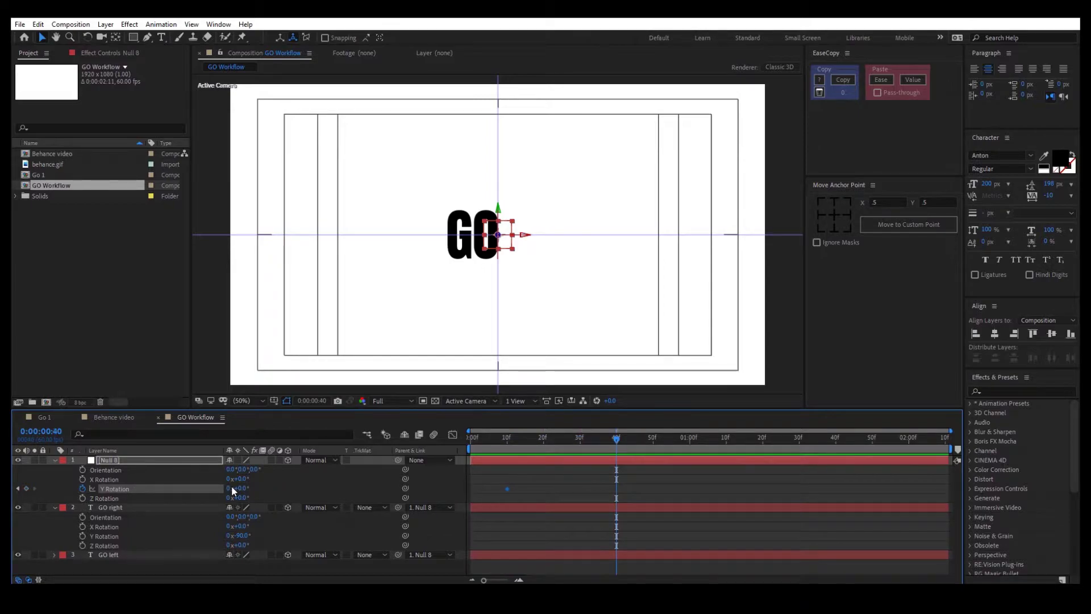
pyautogui.click(243, 488)
pyautogui.write('45')
pyautogui.click(311, 479)
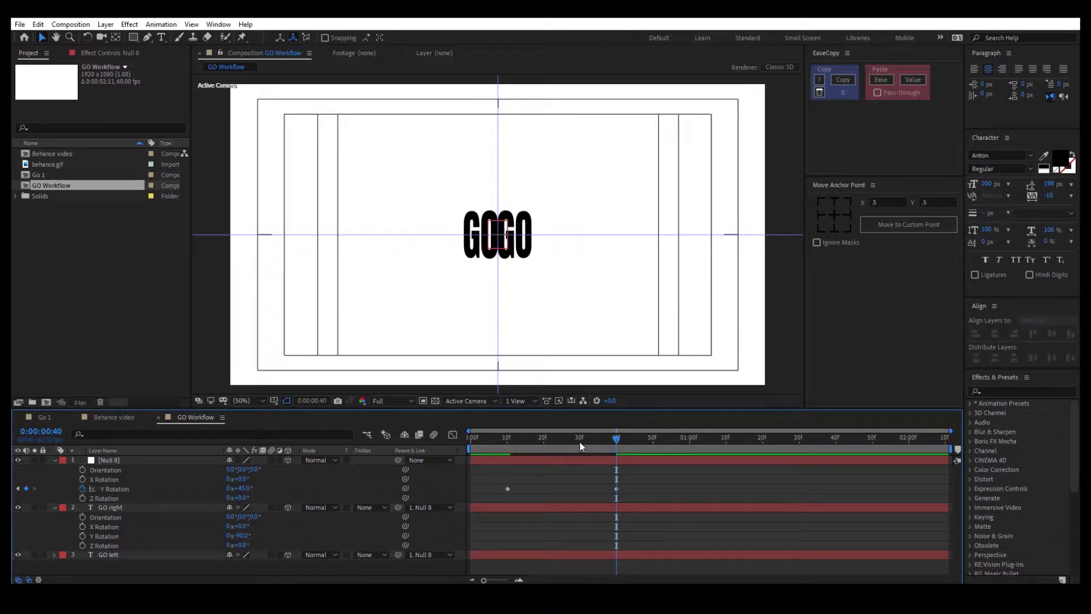
pyautogui.moveTo(618, 442)
pyautogui.mouseDown()
pyautogui.moveTo(505, 442)
pyautogui.moveTo(616, 446)
pyautogui.mouseUp()
# - Add a new text layer reading GO to the composition
pyautogui.click(339, 469)
pyautogui.rightClick(350, 473)
pyautogui.moveTo(396, 360)
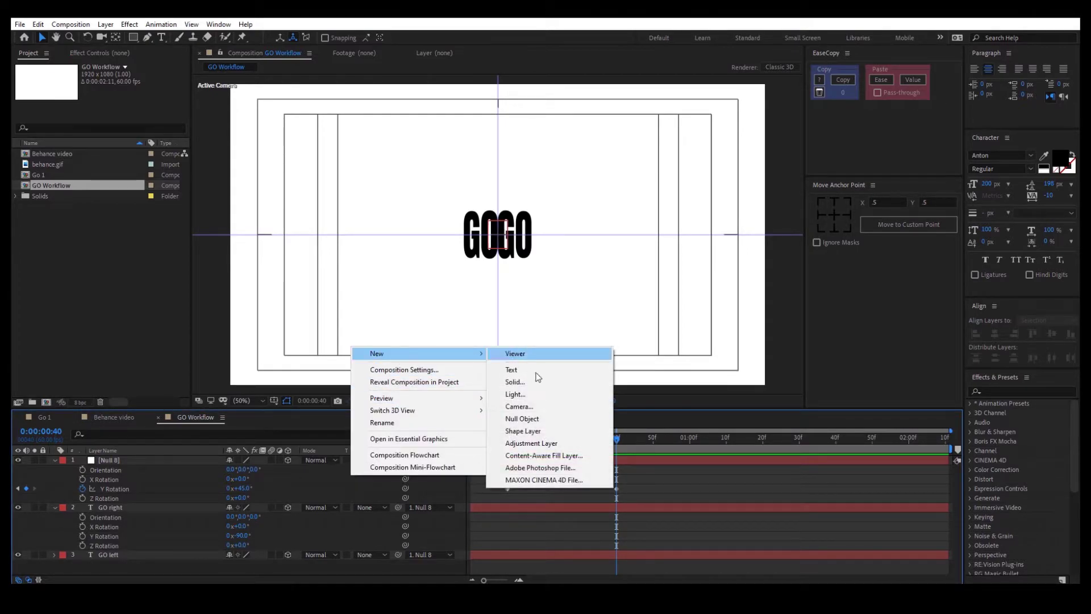
pyautogui.click(530, 367)
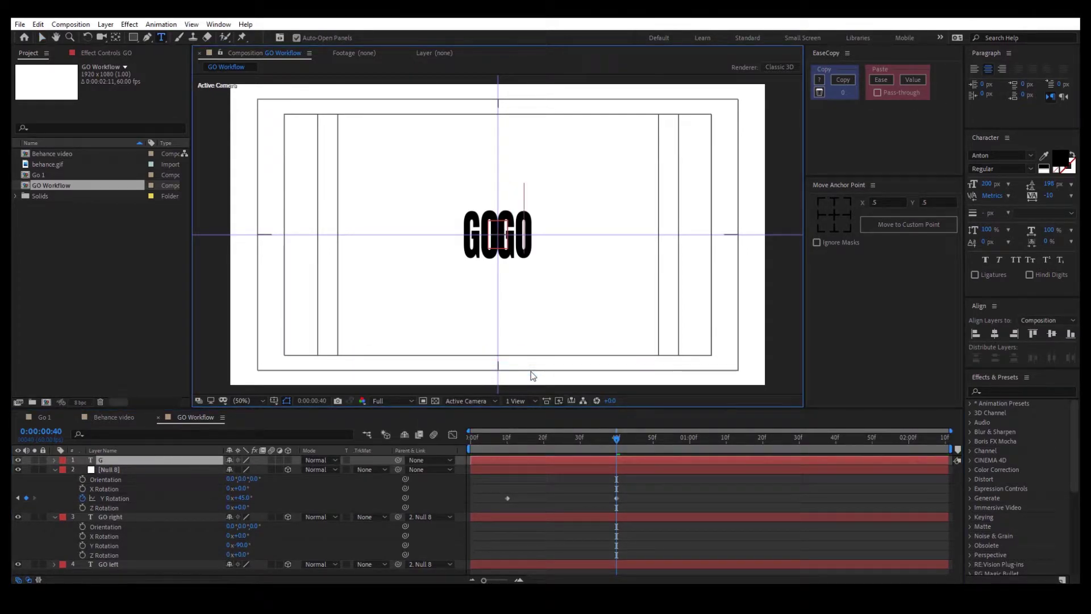
pyautogui.write('GO')
pyautogui.click(41, 37)
pyautogui.click(40, 37)
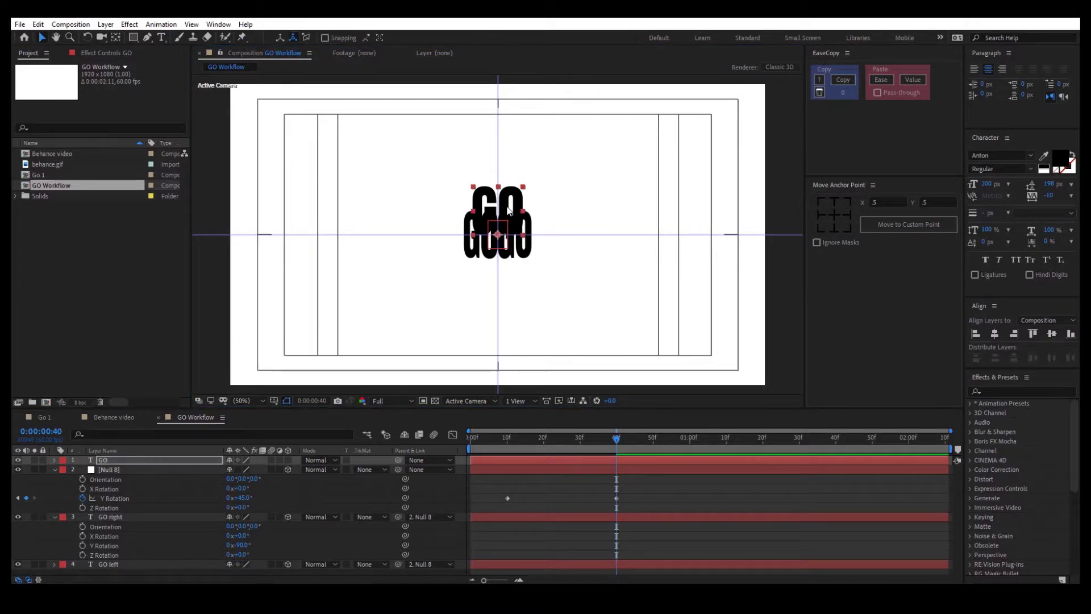
# - Collapse the face properties and turn off visibility for GO right and GO left
pyautogui.click(55, 516)
pyautogui.click(54, 526)
pyautogui.click(54, 526)
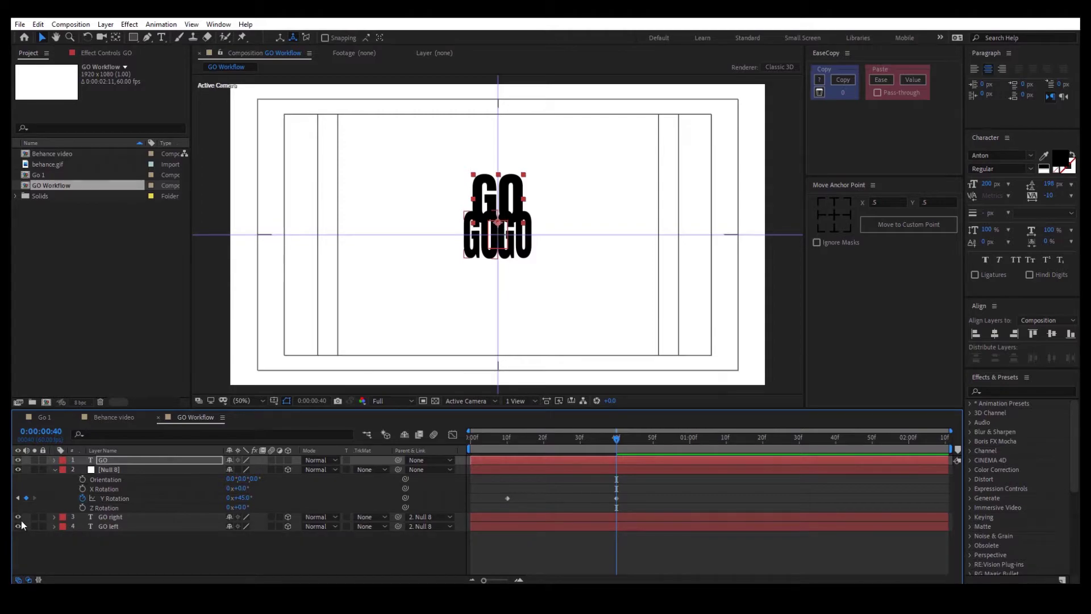
pyautogui.click(18, 517)
pyautogui.click(19, 526)
# - Rename the new text layer to 'GO top'
pyautogui.rightClick(105, 465)
pyautogui.click(113, 456)
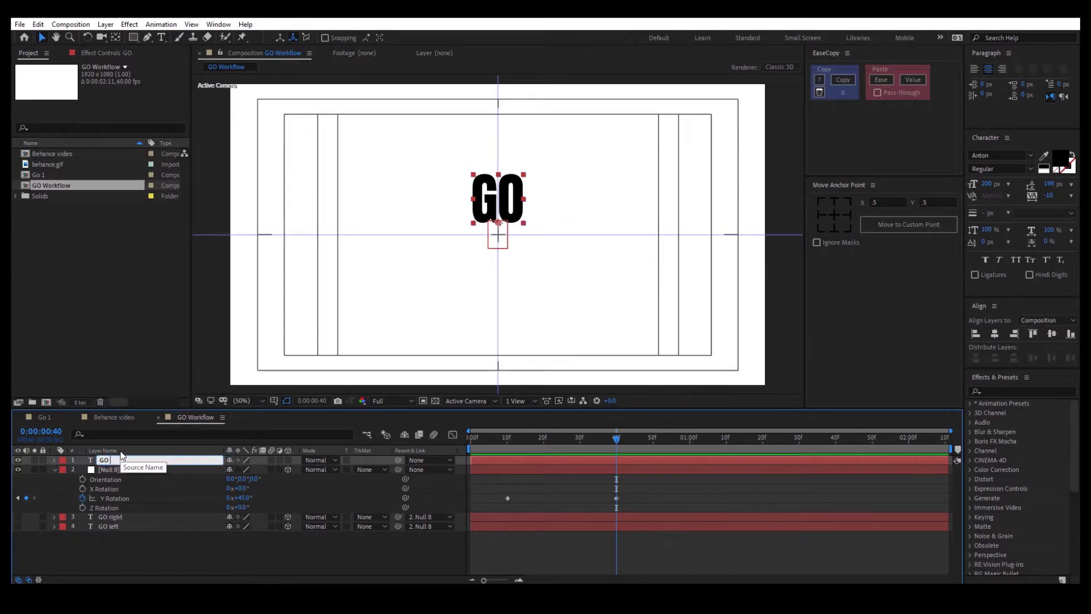
pyautogui.write('top')
pyautogui.press('Return')
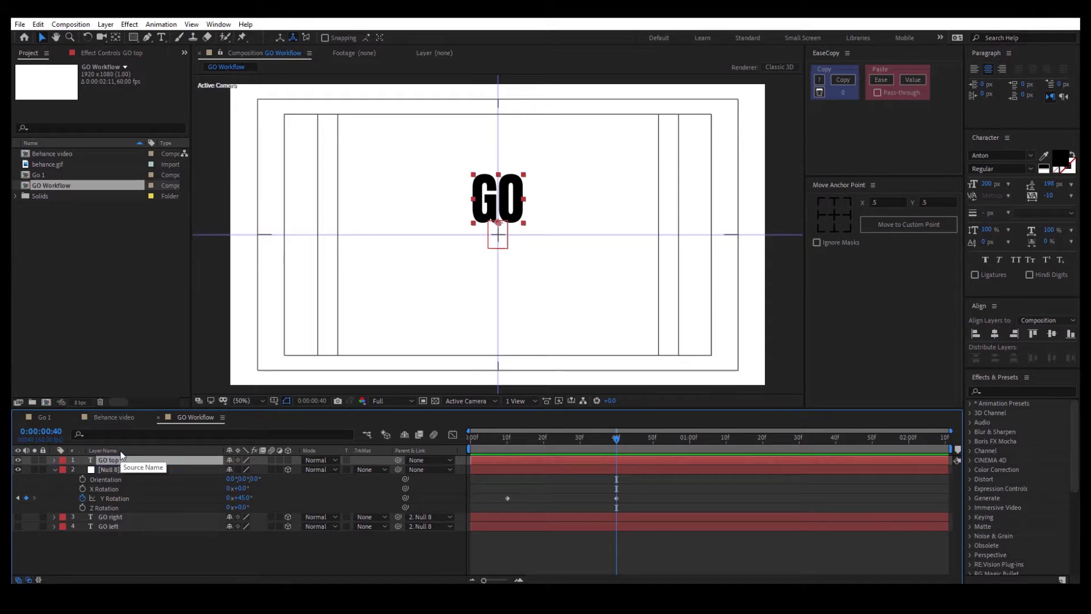
# - Centre GO top vertically in the comp, centre its anchor point, and make it 3D
pyautogui.click(989, 335)
pyautogui.click(1053, 334)
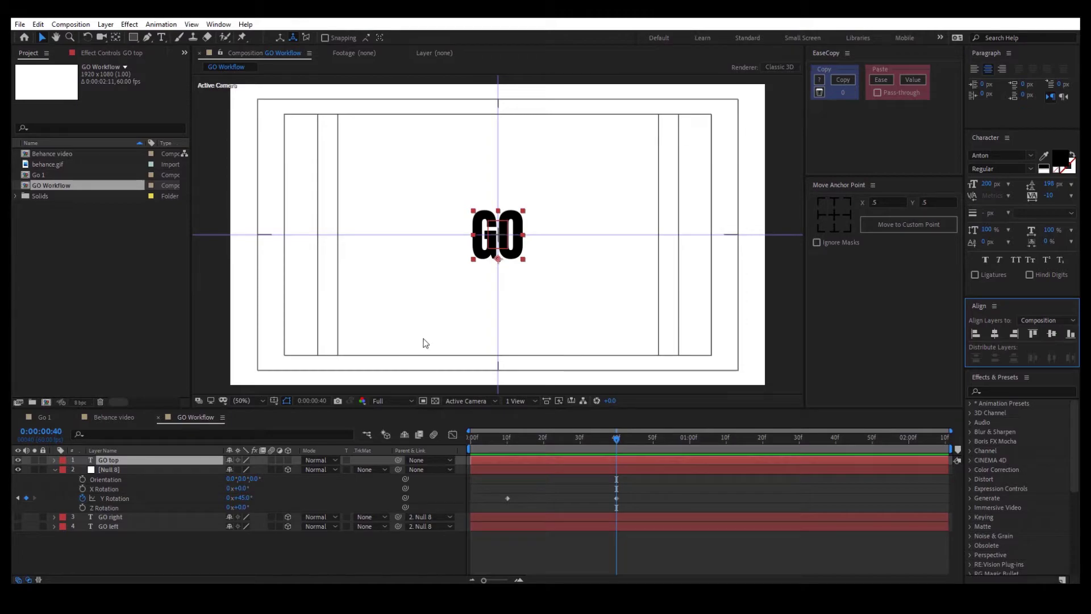
pyautogui.click(192, 458)
pyautogui.click(835, 215)
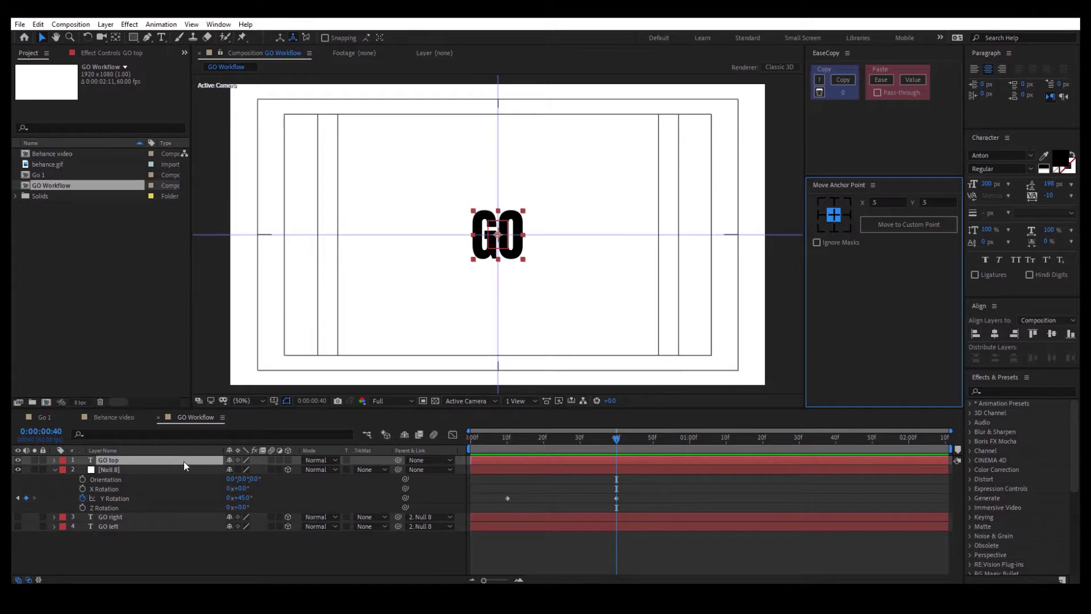
pyautogui.click(288, 459)
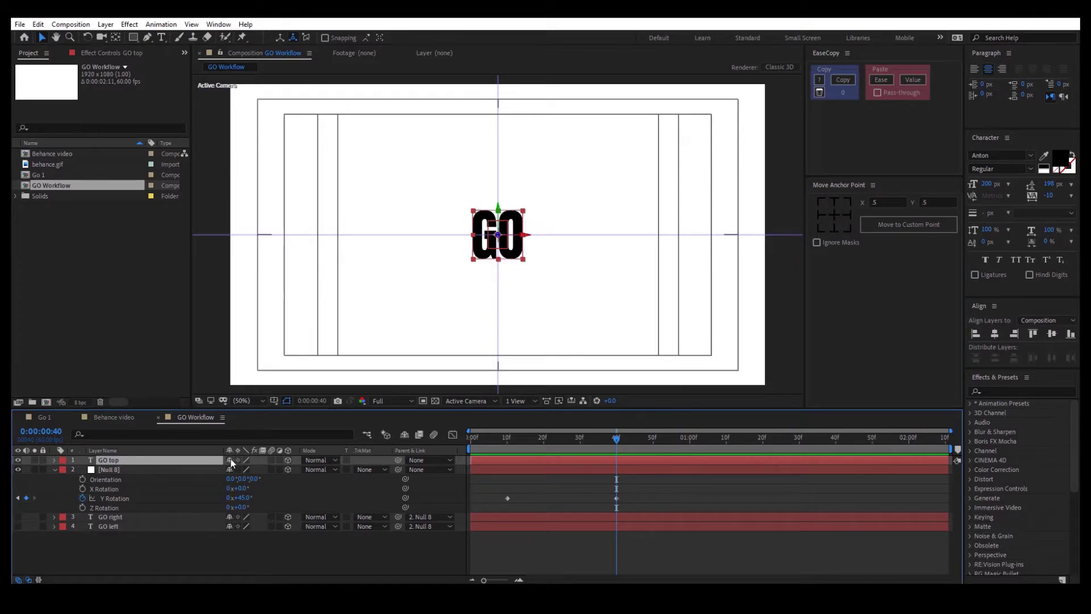
# - Set GO top's X Rotation to -90° so it lies flat
pyautogui.press('r')
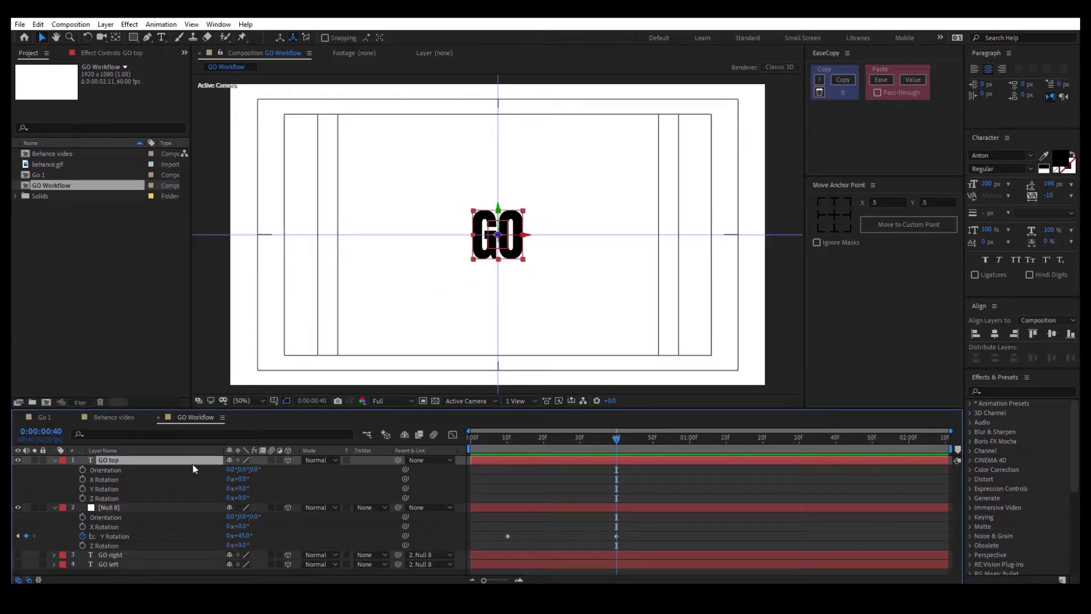
pyautogui.moveTo(240, 479); pyautogui.dragTo(196, 482)
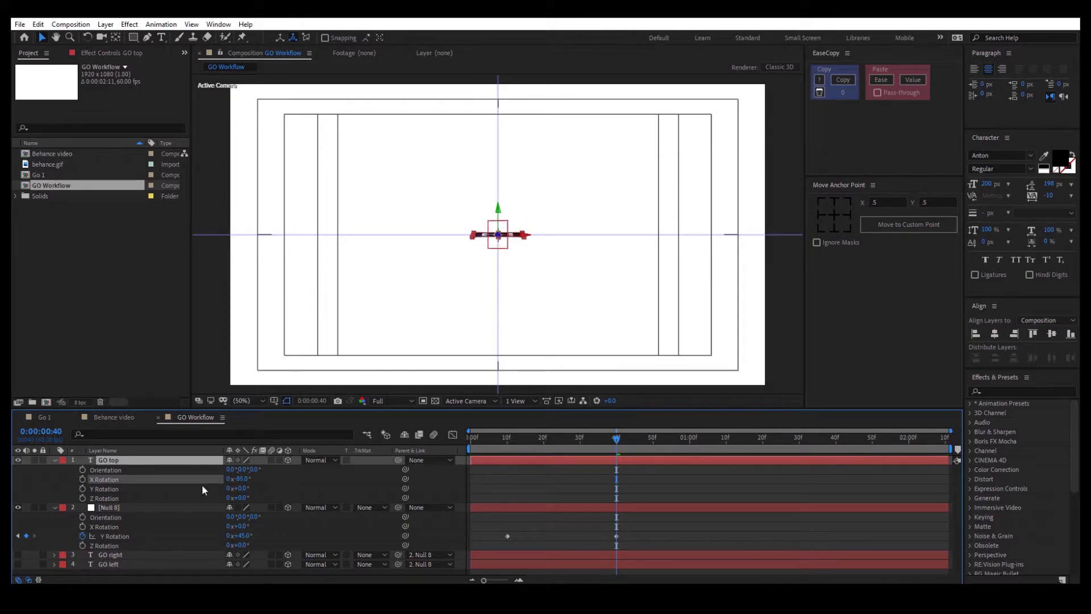
pyautogui.click(245, 480)
pyautogui.write('-90')
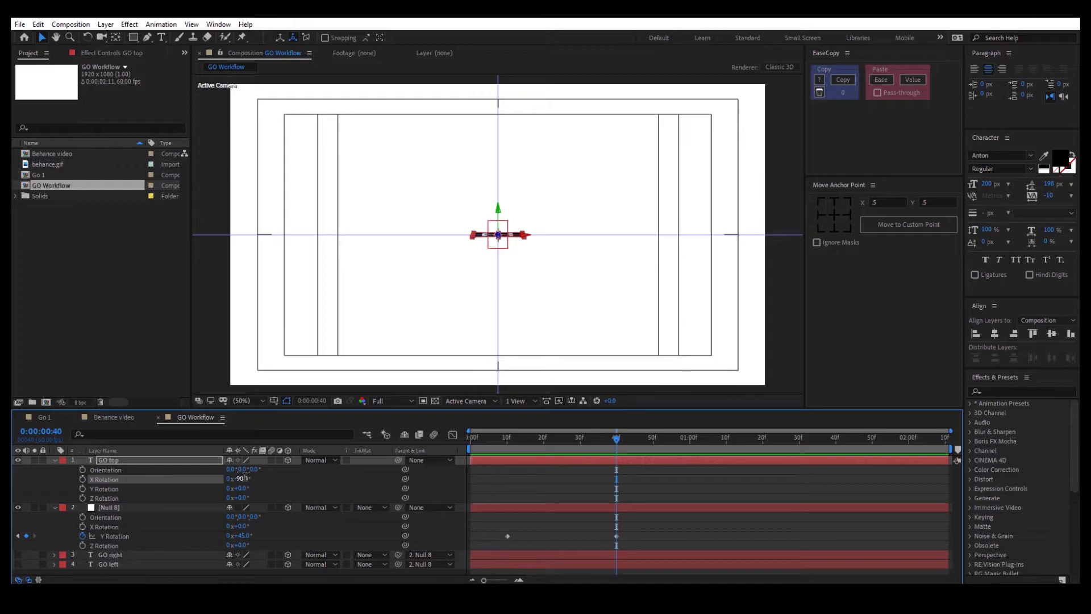
pyautogui.press('Return')
pyautogui.click(299, 480)
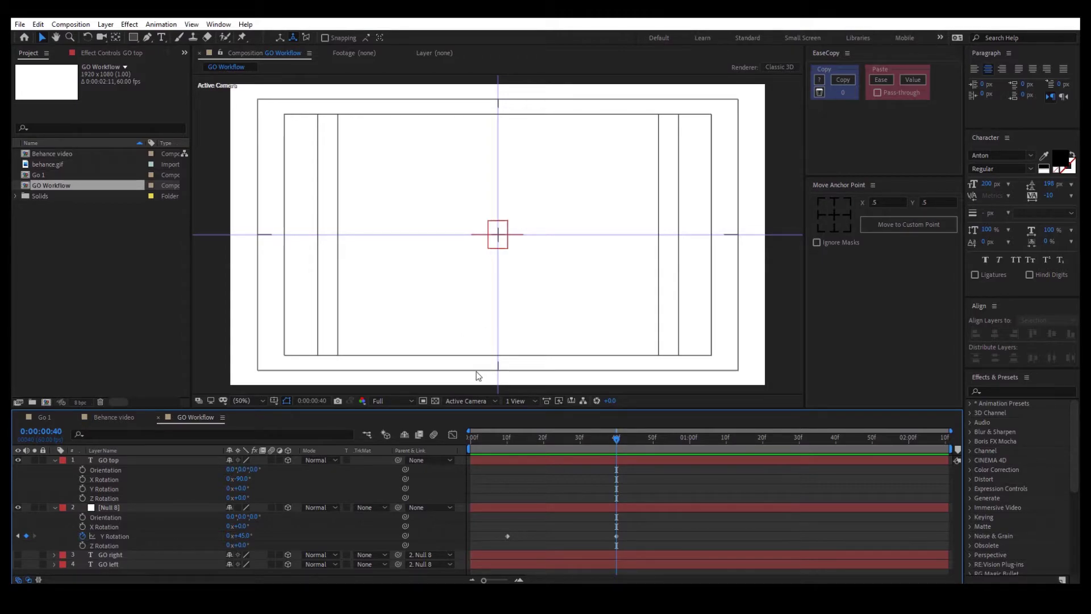
pyautogui.click(530, 400)
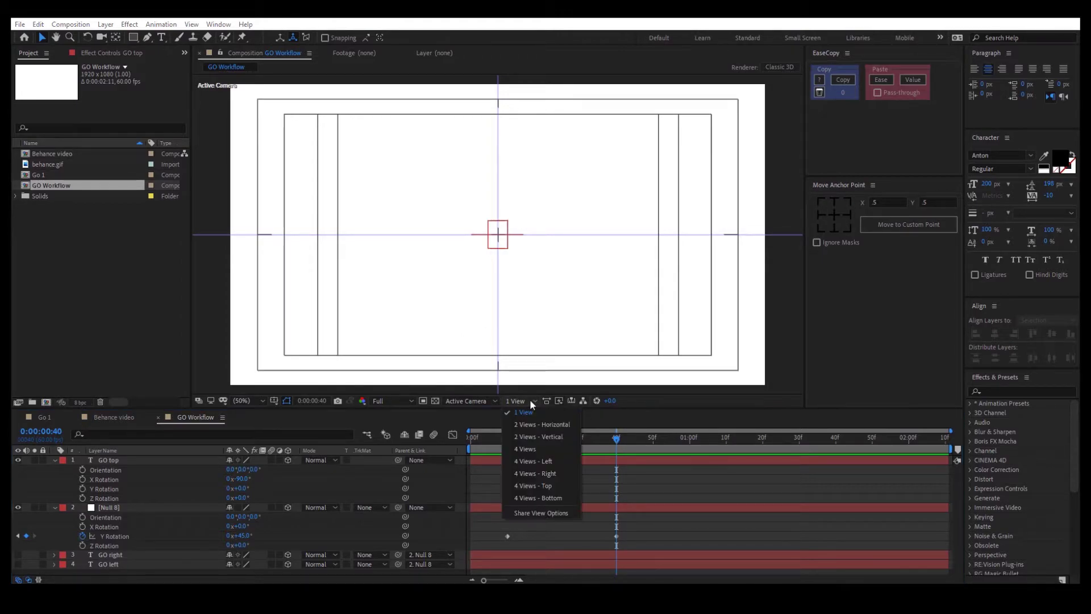
# - Switch the viewer to 4 Views - Top and pan the Top view to frame GO
pyautogui.click(551, 485)
pyautogui.press('h')
pyautogui.moveTo(310, 155); pyautogui.dragTo(309, 123)
pyautogui.press('v')
pyautogui.click(313, 145)
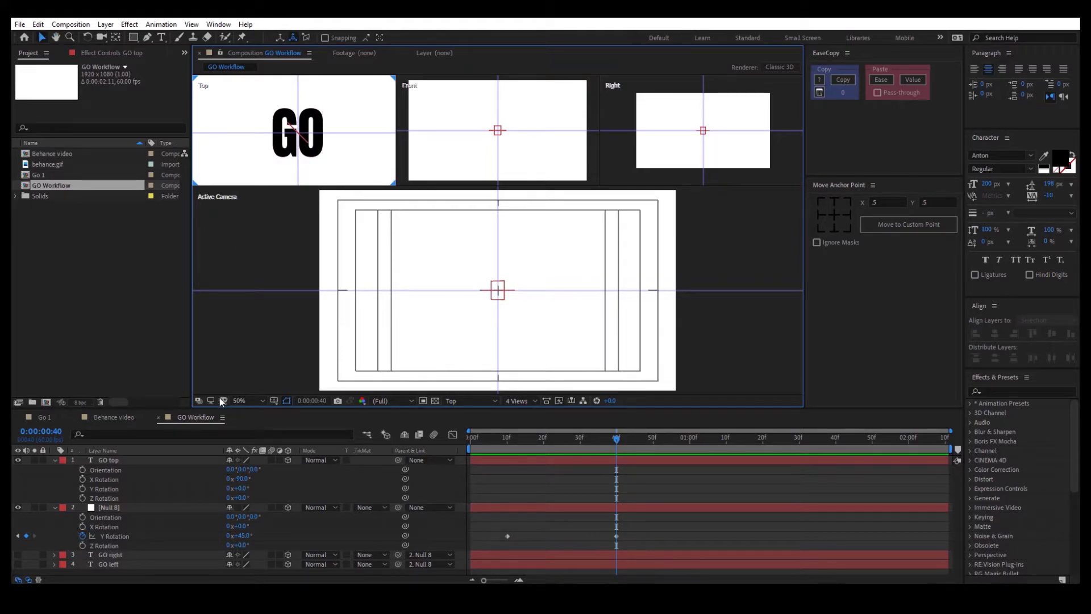
pyautogui.click(225, 489)
pyautogui.click(145, 504)
# - Show GO right and GO left again, hide the null, and select GO top
pyautogui.click(18, 554)
pyautogui.click(17, 563)
pyautogui.click(17, 507)
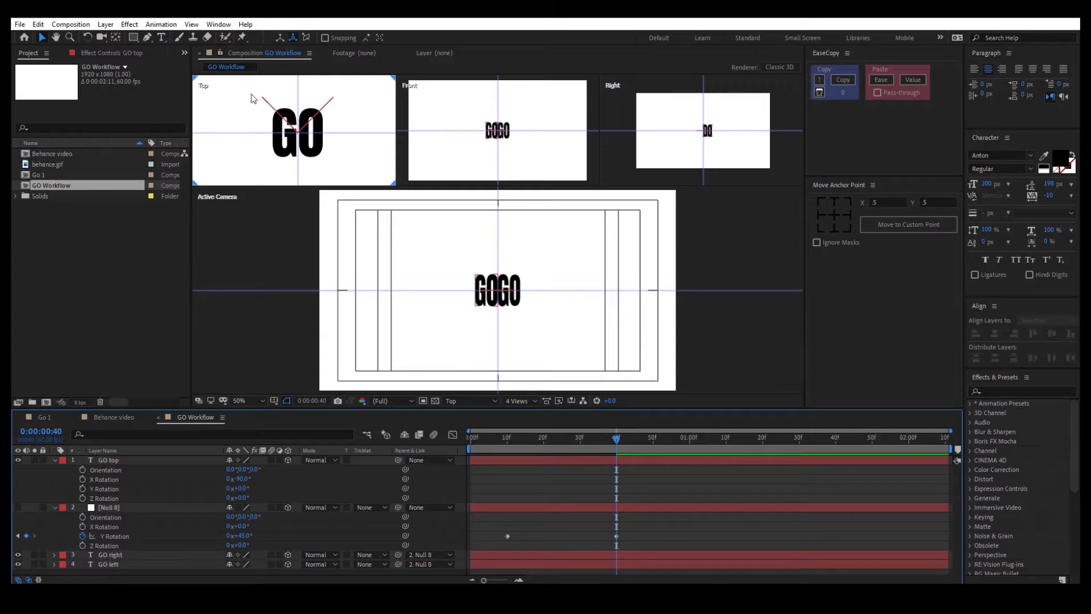
pyautogui.click(294, 128)
pyautogui.click(291, 152)
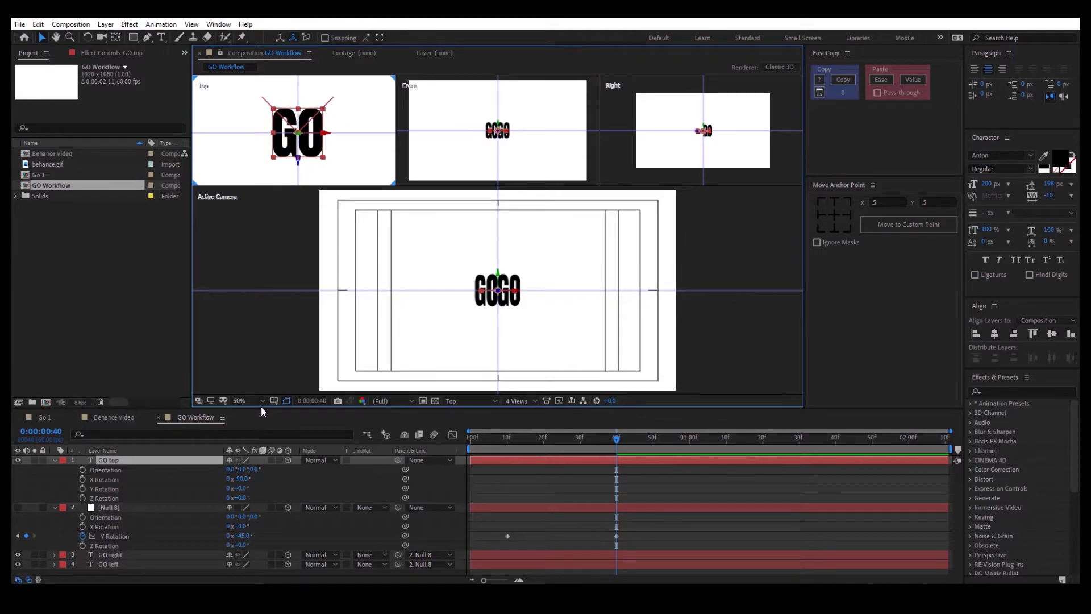
# - Push GO top to a Z position of 139 and set its Z Rotation to -45°
pyautogui.hotkey('shift', 'p')
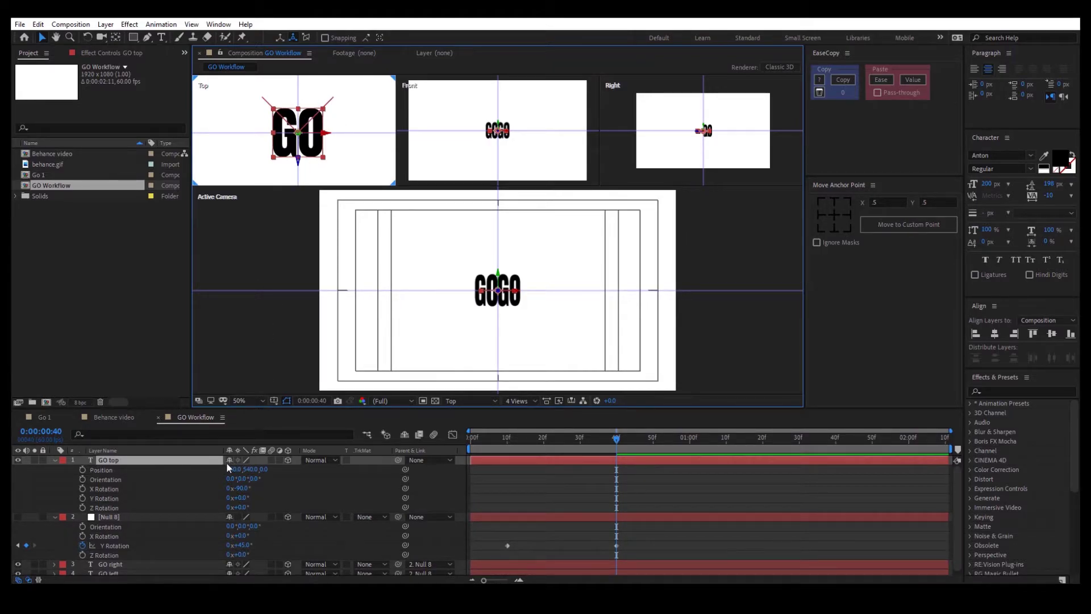
pyautogui.moveTo(265, 470); pyautogui.dragTo(316, 471)
pyautogui.click(168, 463)
pyautogui.click(169, 461)
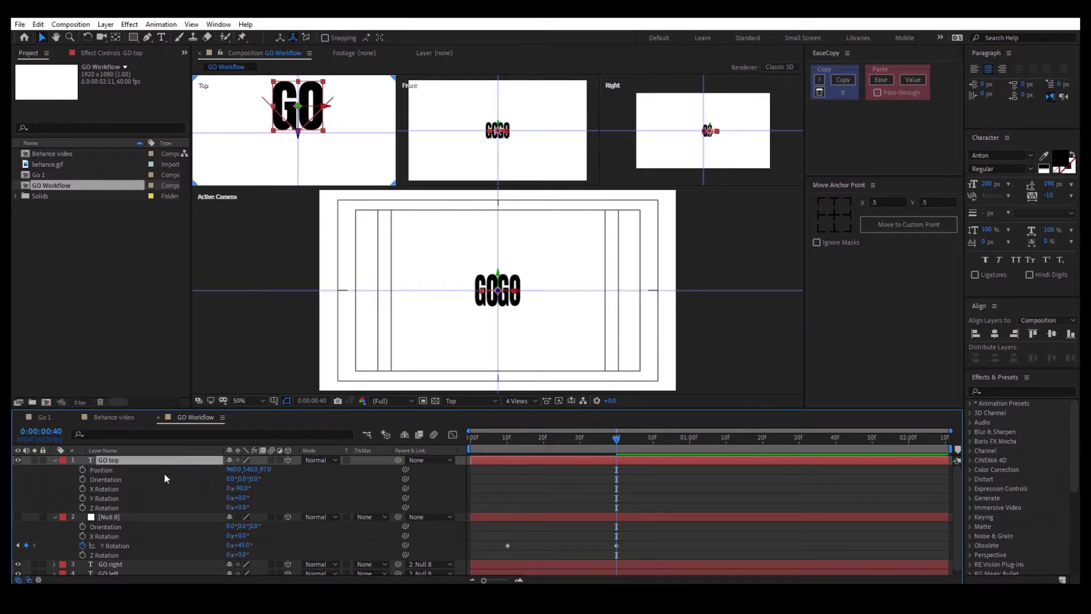
pyautogui.click(244, 508)
pyautogui.press('Return')
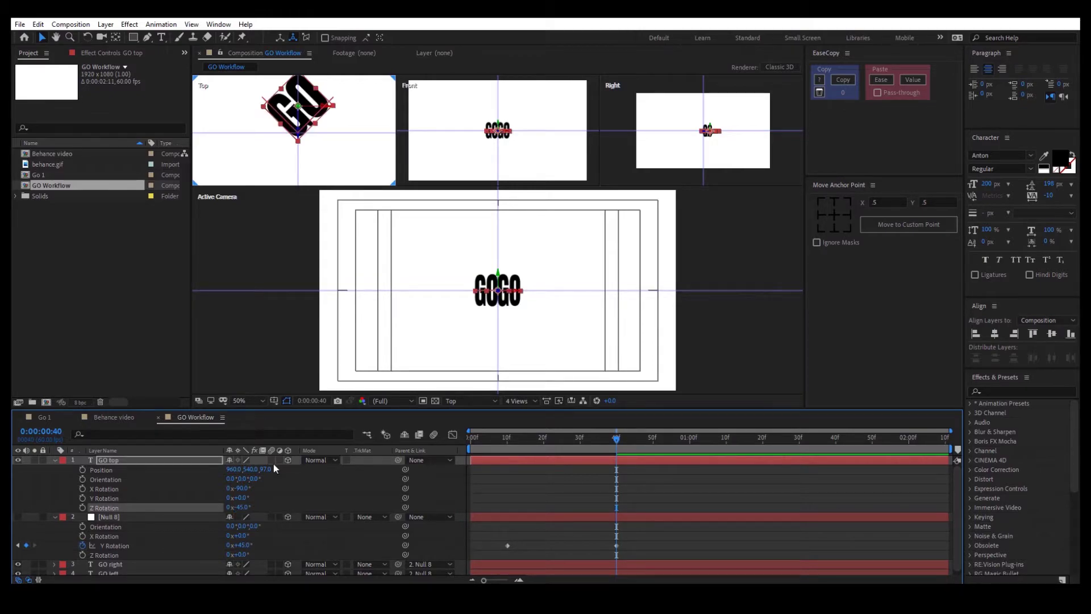
pyautogui.moveTo(266, 469); pyautogui.dragTo(347, 473)
# - Pan the Top view, reselect GO top, and make the camera view active
pyautogui.press('F2')
pyautogui.press('h')
pyautogui.moveTo(339, 127); pyautogui.dragTo(343, 138)
pyautogui.press('v')
pyautogui.click(298, 145)
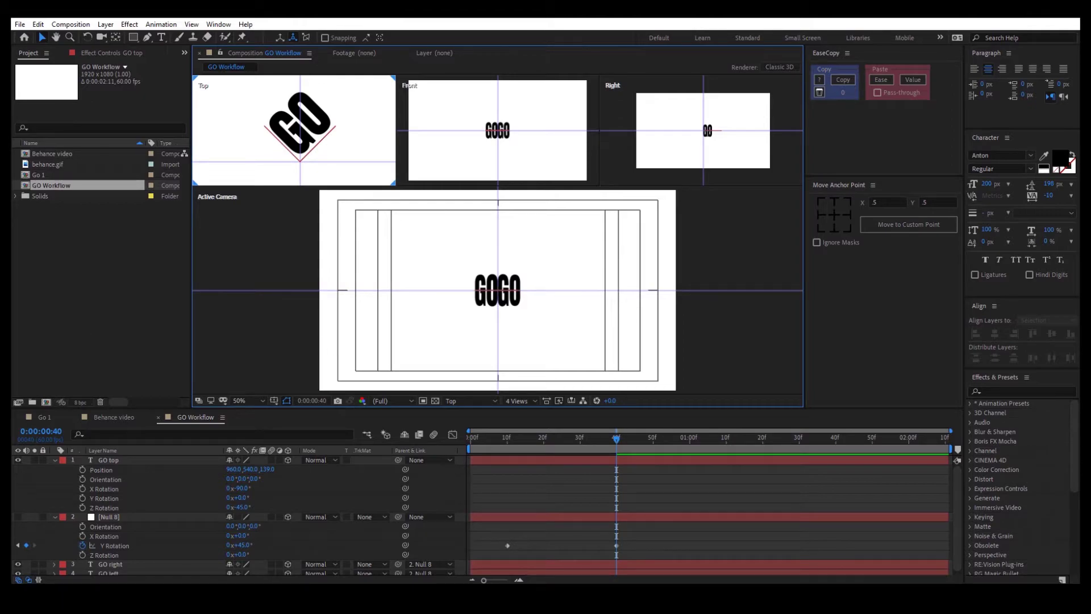
pyautogui.click(255, 319)
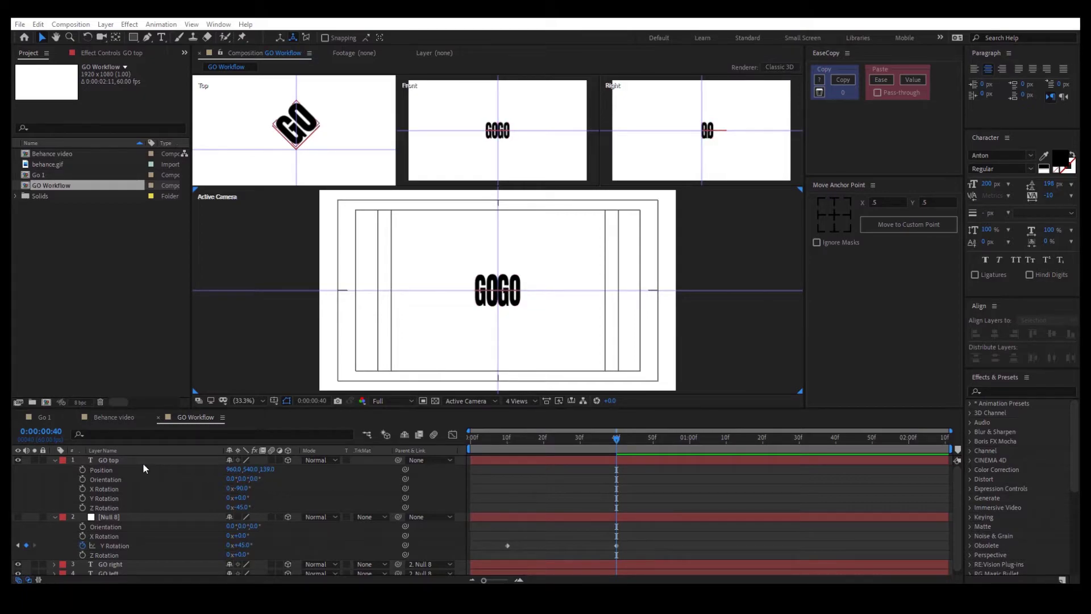
# - Shift the GO left face 10 px left by subtracting 10 from its Position X
pyautogui.click(131, 570)
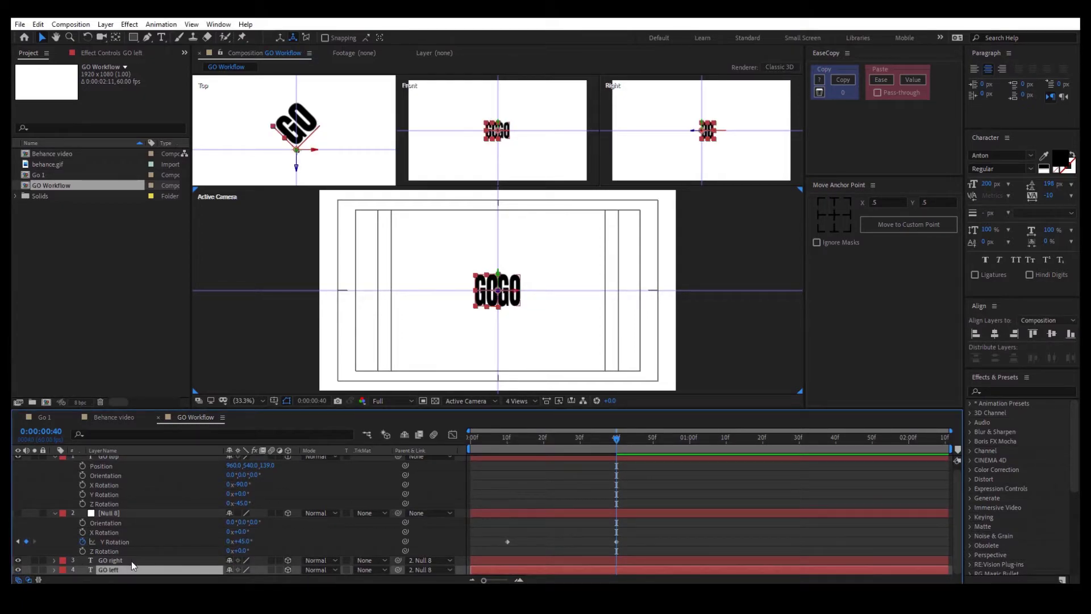
pyautogui.press('p')
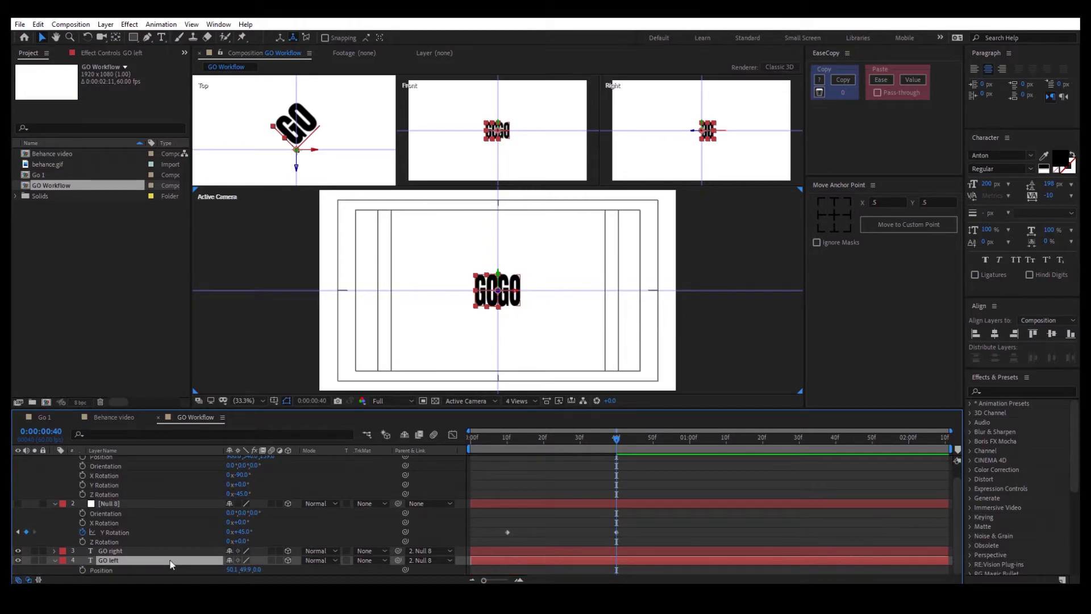
pyautogui.click(233, 569)
pyautogui.write('-10')
pyautogui.press('Return')
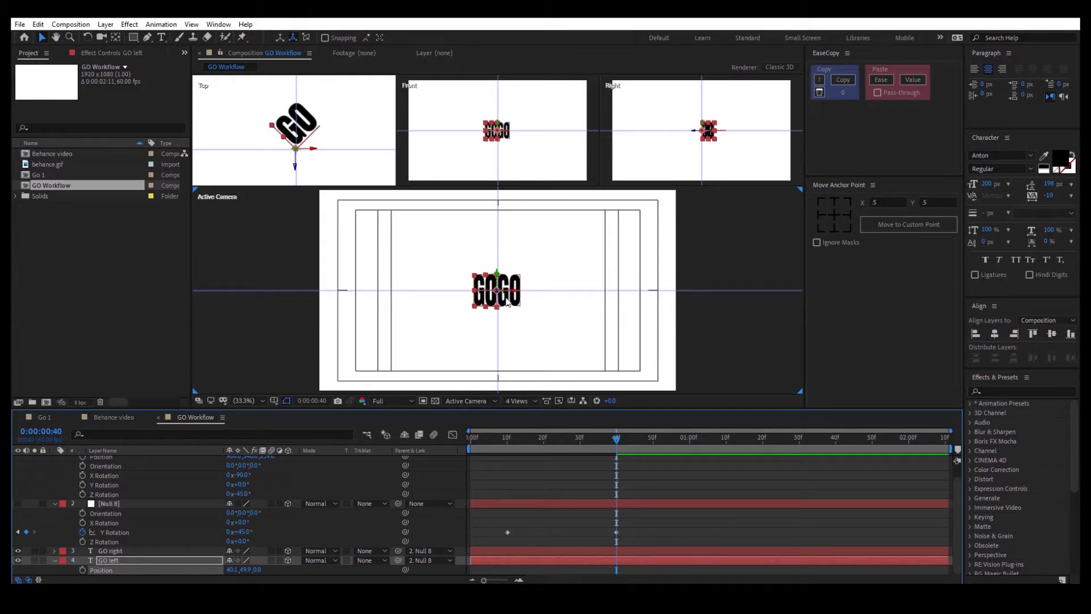
# - Set the GO right face's Position Z to 10
pyautogui.scroll(3, 508, 303)
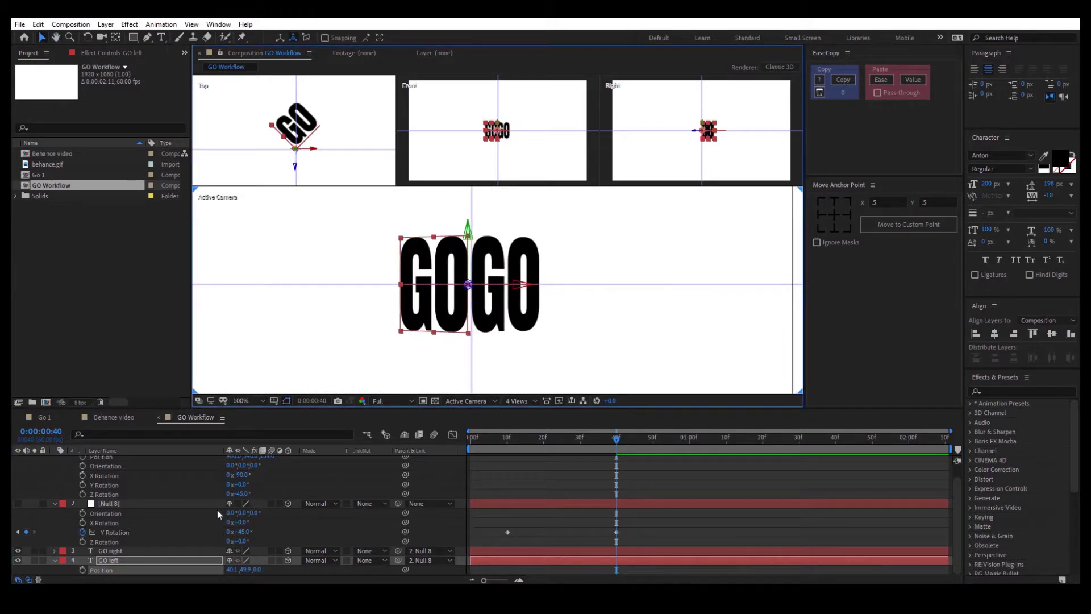
pyautogui.click(126, 550)
pyautogui.press('p')
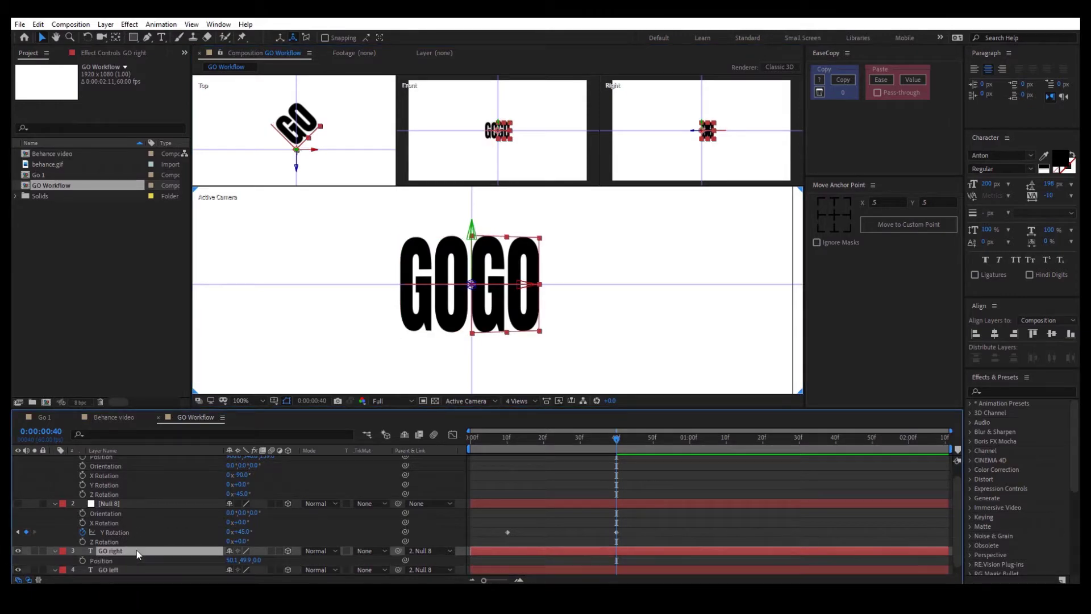
pyautogui.click(257, 560)
pyautogui.press('Return')
pyautogui.click(435, 371)
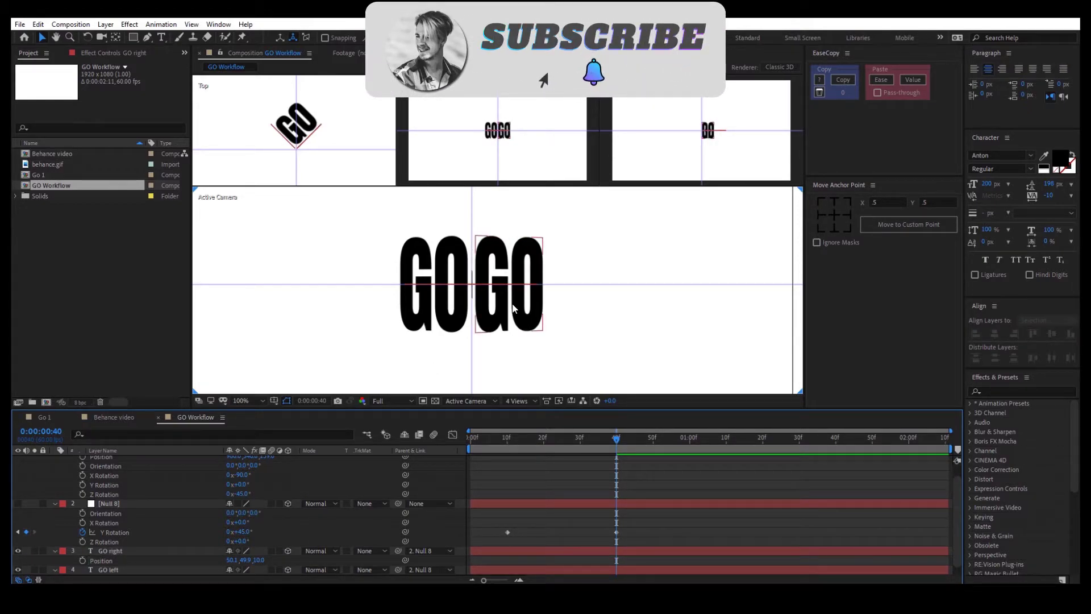
# - Raise the GO top face to Position 960, 439, 139 along GOGO's top edge
pyautogui.scroll(1, 296, 467)
pyautogui.click(188, 461)
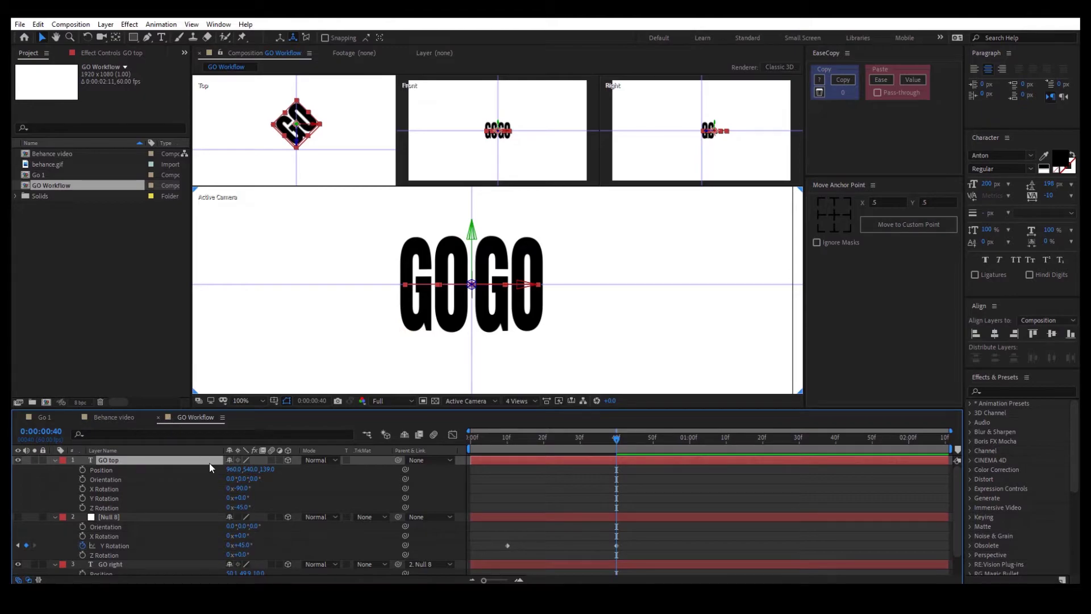
pyautogui.moveTo(244, 469); pyautogui.dragTo(190, 473)
pyautogui.click(337, 490)
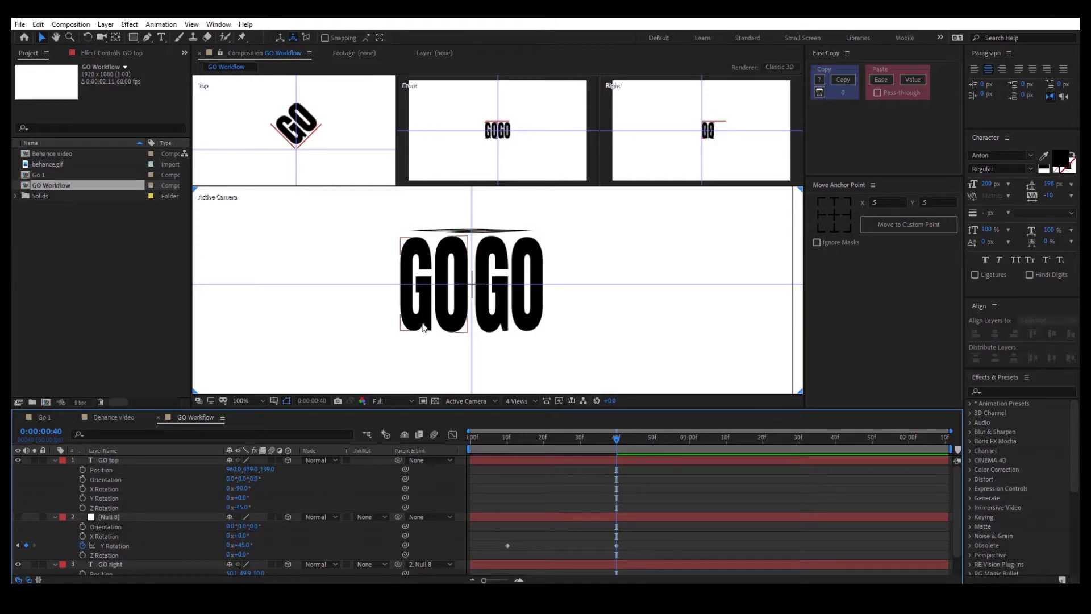
pyautogui.press(',')
pyautogui.click(244, 401)
pyautogui.click(265, 218)
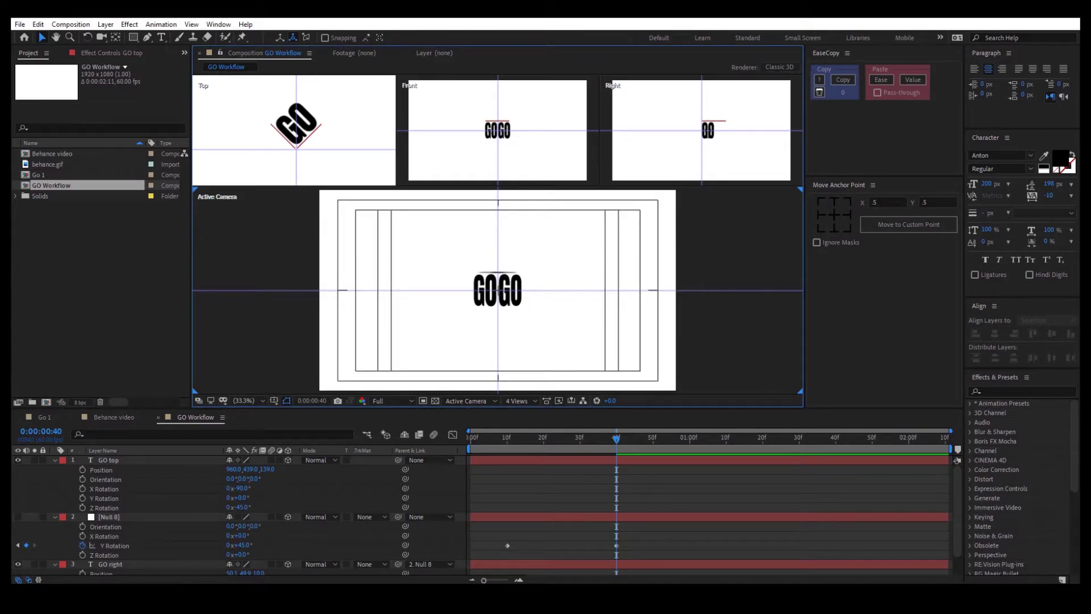
pyautogui.press('.')
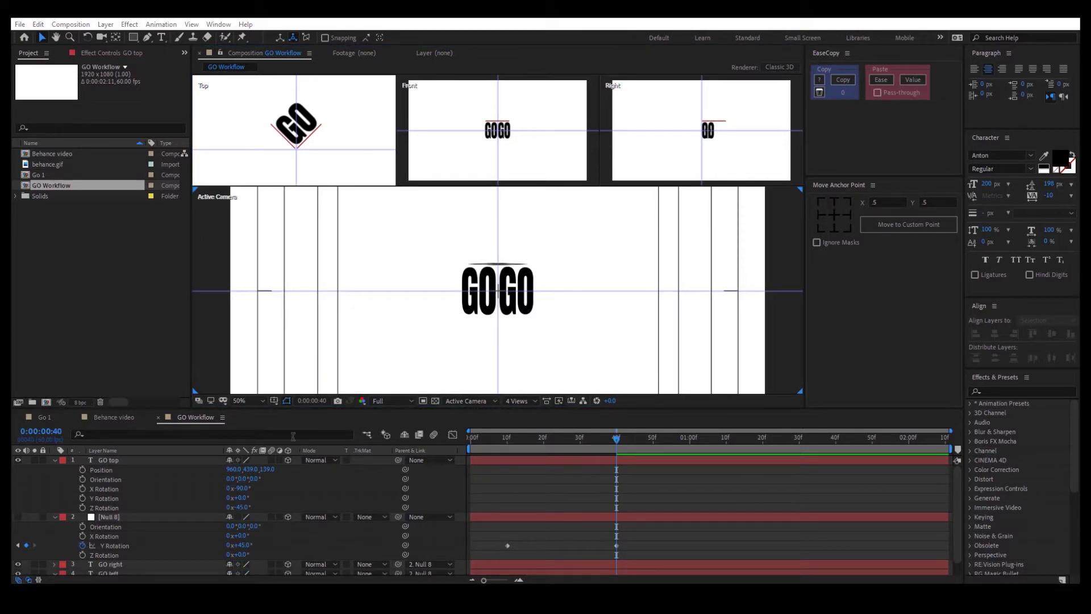
pyautogui.click(189, 459)
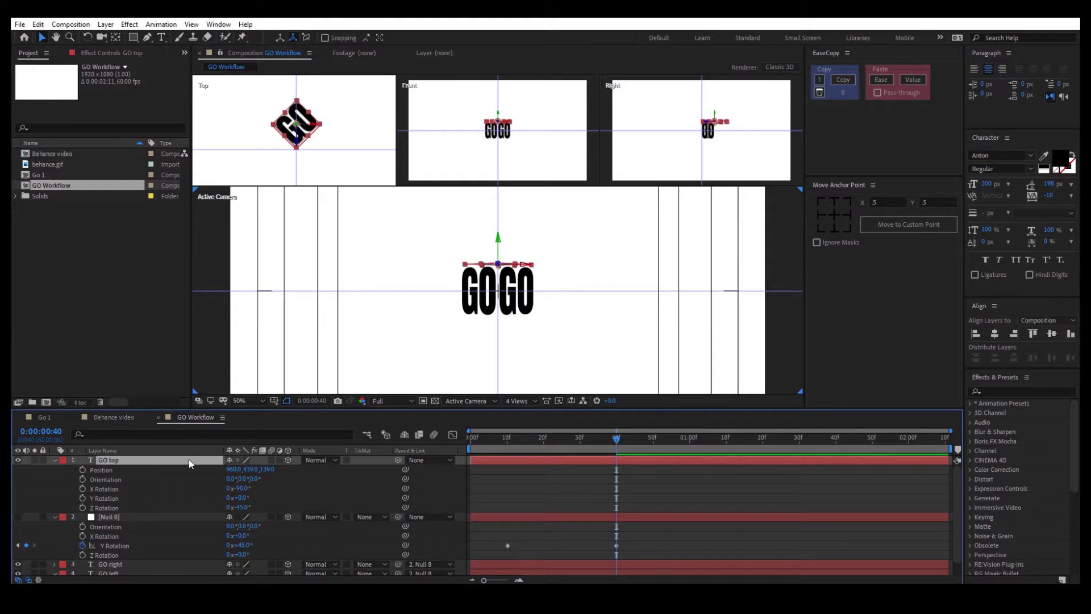
# - Move GO top below Null 8 and parent it to Null 8
pyautogui.click(56, 461)
pyautogui.moveTo(109, 462); pyautogui.dragTo(128, 501)
pyautogui.click(114, 460)
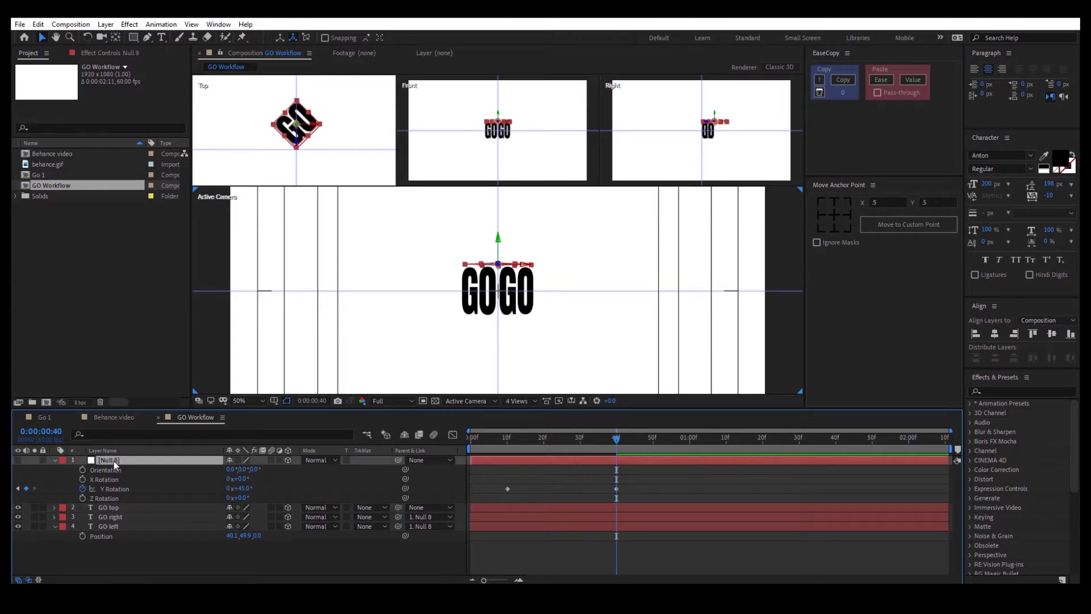
pyautogui.click(139, 507)
pyautogui.moveTo(399, 507); pyautogui.dragTo(141, 456)
# - Keep Null 8's X Rotation at 0° and set its first keyframe at 0:50
pyautogui.click(148, 458)
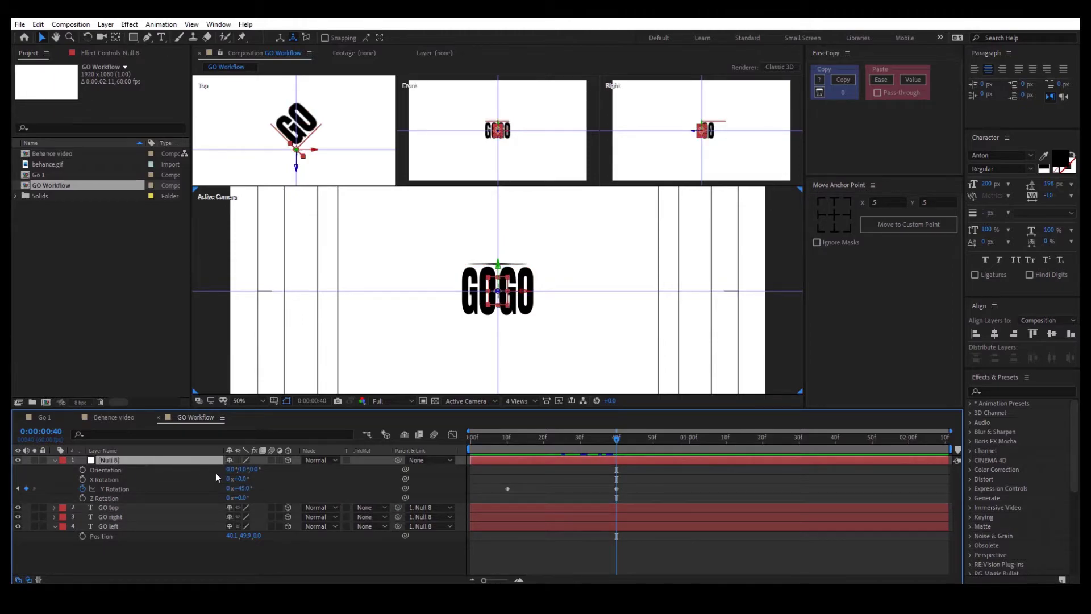
pyautogui.moveTo(241, 479); pyautogui.dragTo(270, 480)
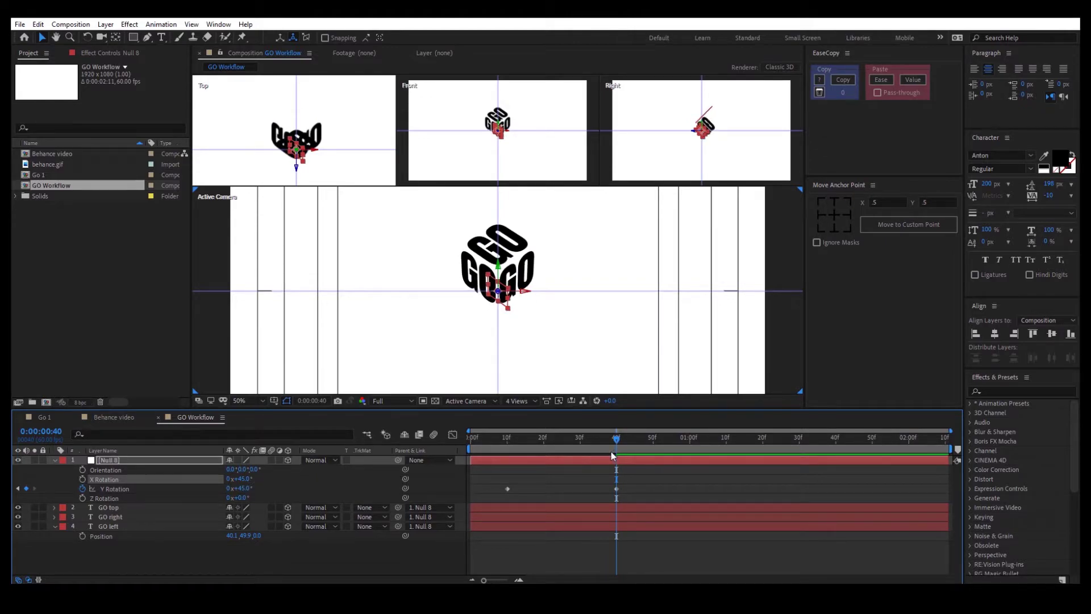
pyautogui.hotkey('ctrl', 'z')
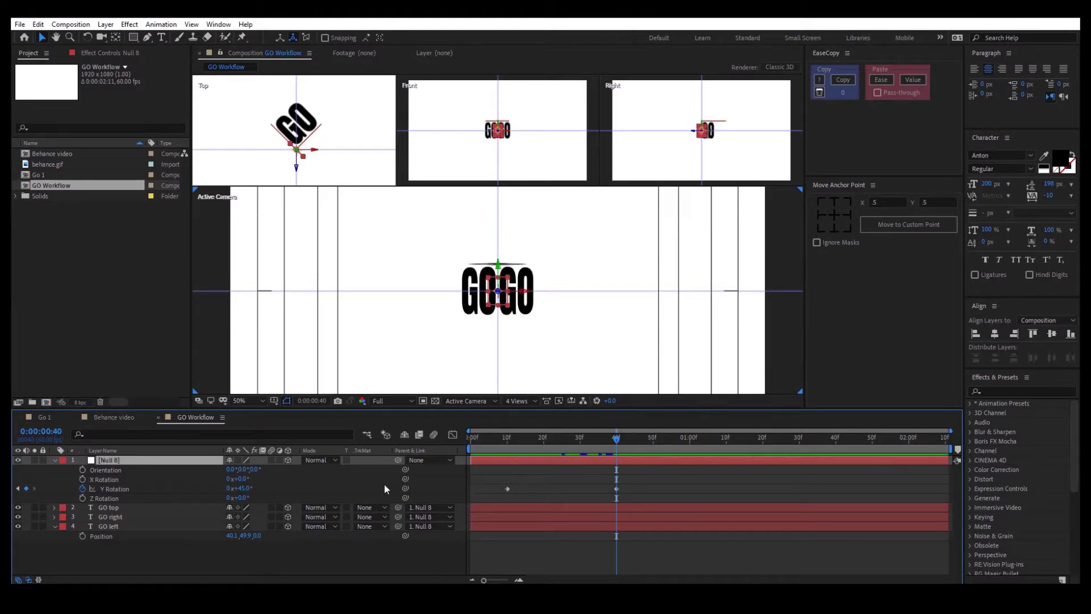
pyautogui.hotkey('shift', 'pagedown')
pyautogui.click(83, 480)
# - Key Null 8's X Rotation to 45° at 1:20, then hold X and Y Rotation keyframes at 1:30
pyautogui.hotkey('shift', 'pagedown')
pyautogui.hotkey('shift', 'pagedown')
pyautogui.hotkey('shift', 'pagedown')
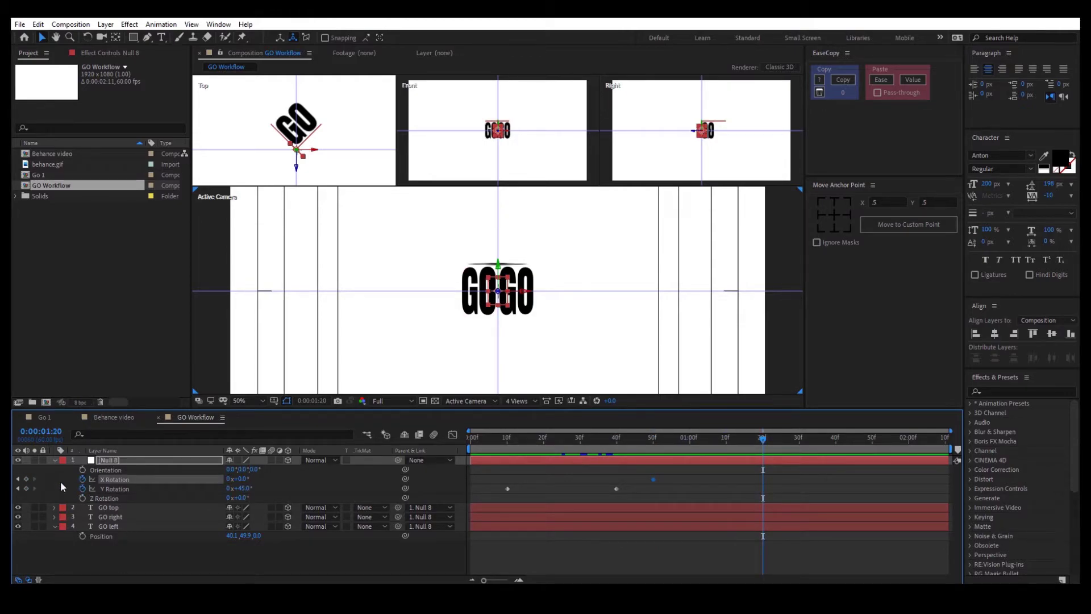
pyautogui.click(26, 479)
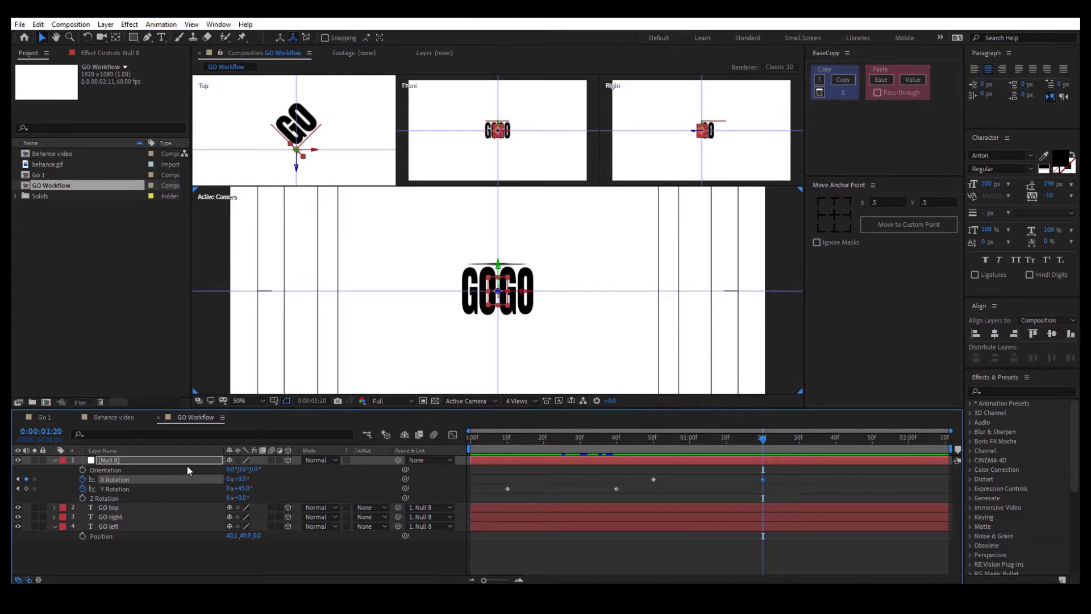
pyautogui.moveTo(247, 479); pyautogui.dragTo(248, 481)
pyautogui.click(248, 481)
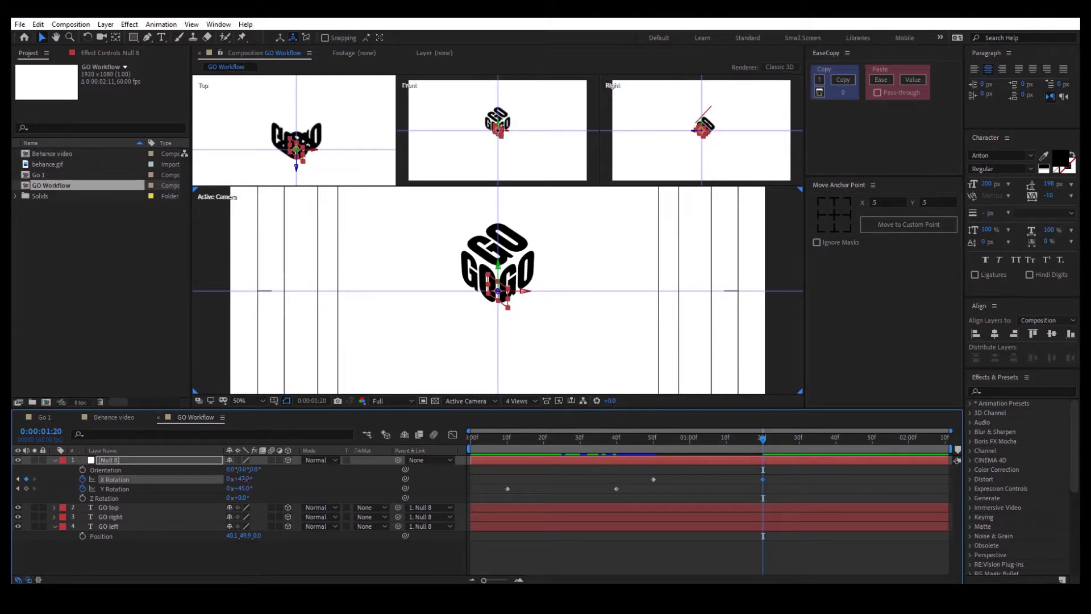
pyautogui.write('45')
pyautogui.click(303, 484)
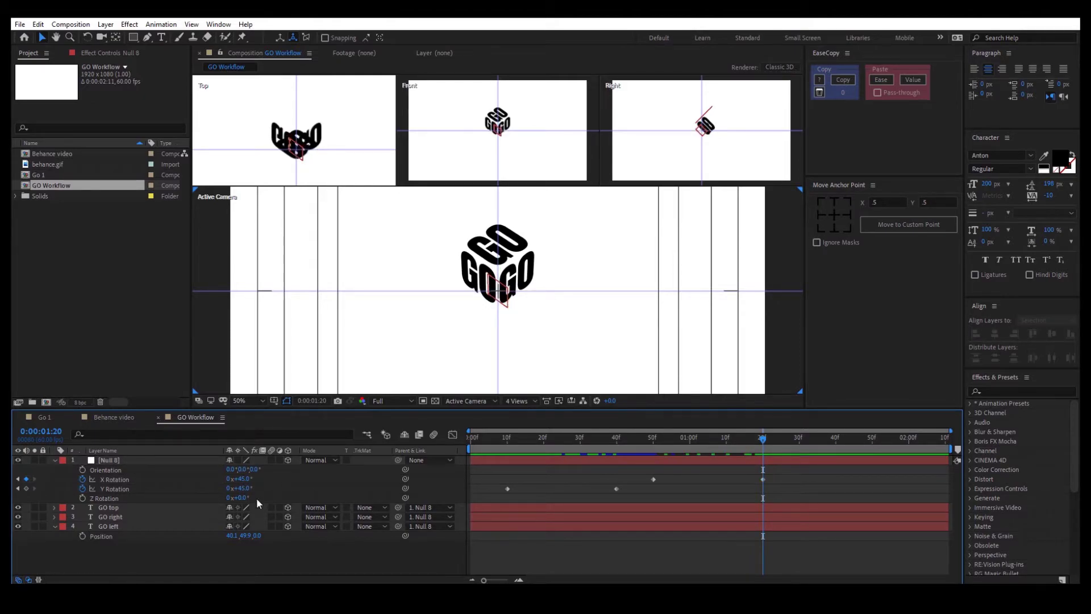
pyautogui.hotkey('shift', 'pagedown')
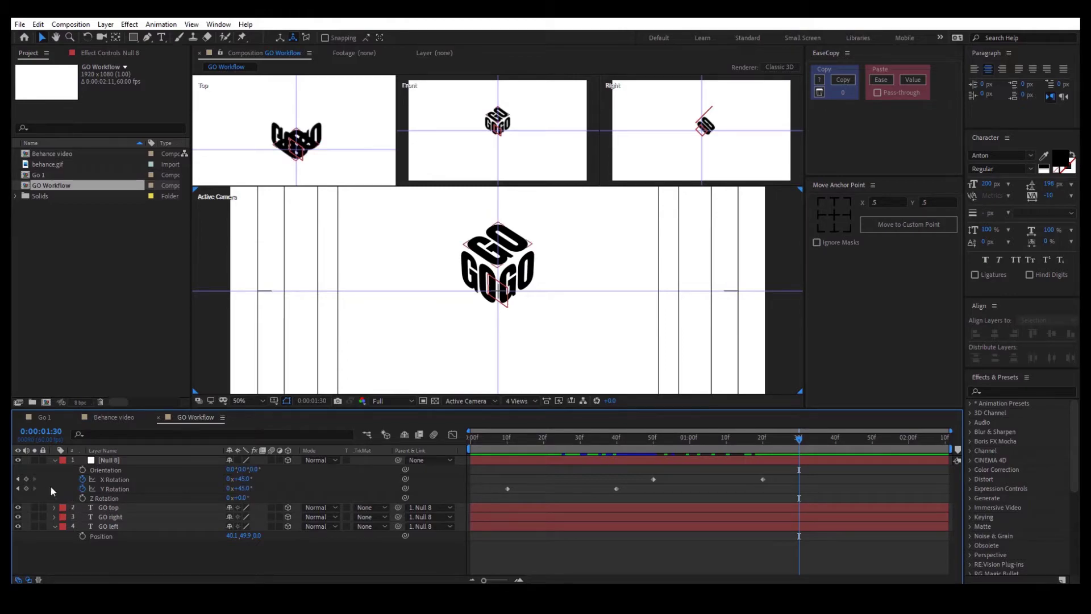
pyautogui.click(26, 479)
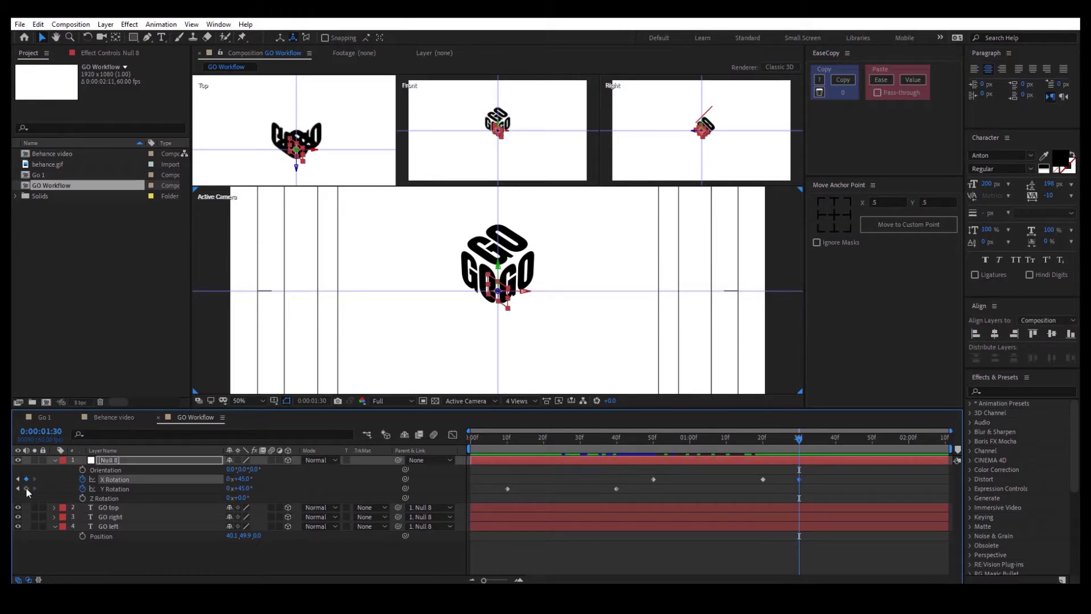
pyautogui.click(26, 488)
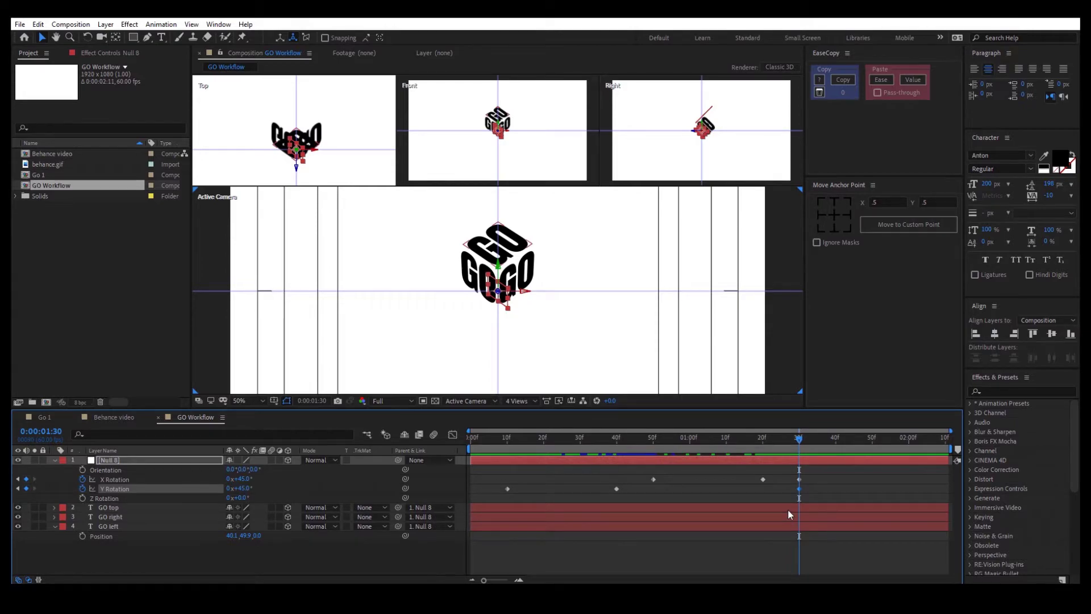
# - At 2:00 set Null 8's X Rotation and Y Rotation both to 90°
pyautogui.hotkey('shift', 'pagedown')
pyautogui.hotkey('shift', 'pagedown')
pyautogui.hotkey('shift', 'pagedown')
pyautogui.moveTo(241, 479); pyautogui.dragTo(263, 479)
pyautogui.click(263, 480)
pyautogui.write('90')
pyautogui.press('Return')
pyautogui.moveTo(251, 489)
pyautogui.mouseDown()
pyautogui.moveTo(273, 489)
pyautogui.moveTo(252, 497)
pyautogui.mouseUp()
pyautogui.click(247, 488)
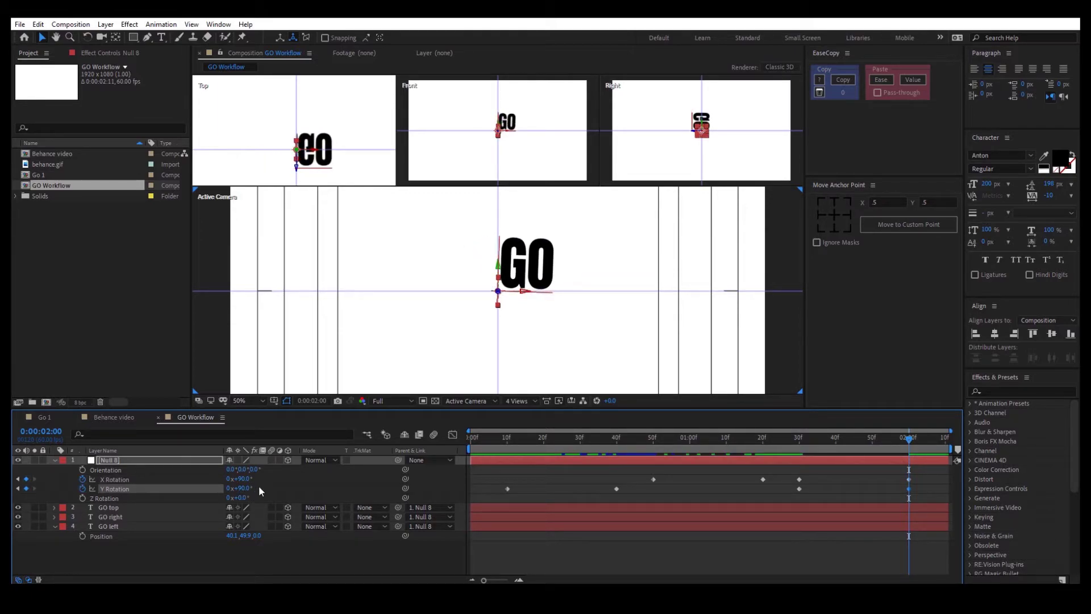
pyautogui.click(357, 544)
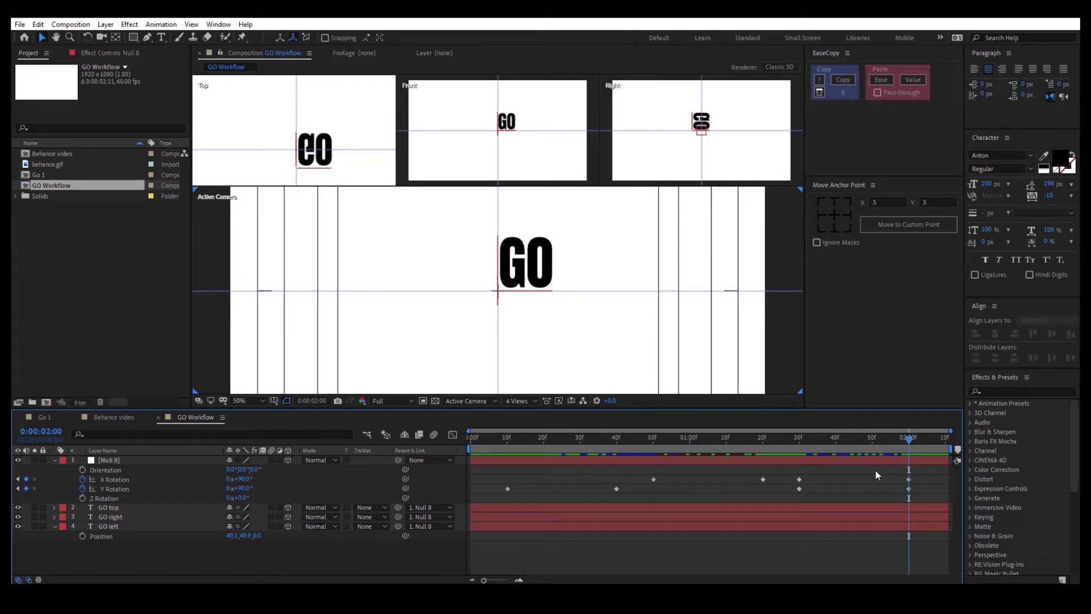
# - Scrub and play back the cube rotation to review it
pyautogui.moveTo(909, 444); pyautogui.dragTo(730, 446)
pyautogui.moveTo(848, 460); pyautogui.dragTo(726, 472)
pyautogui.press('space')
pyautogui.press('y')
pyautogui.moveTo(906, 441); pyautogui.dragTo(507, 449)
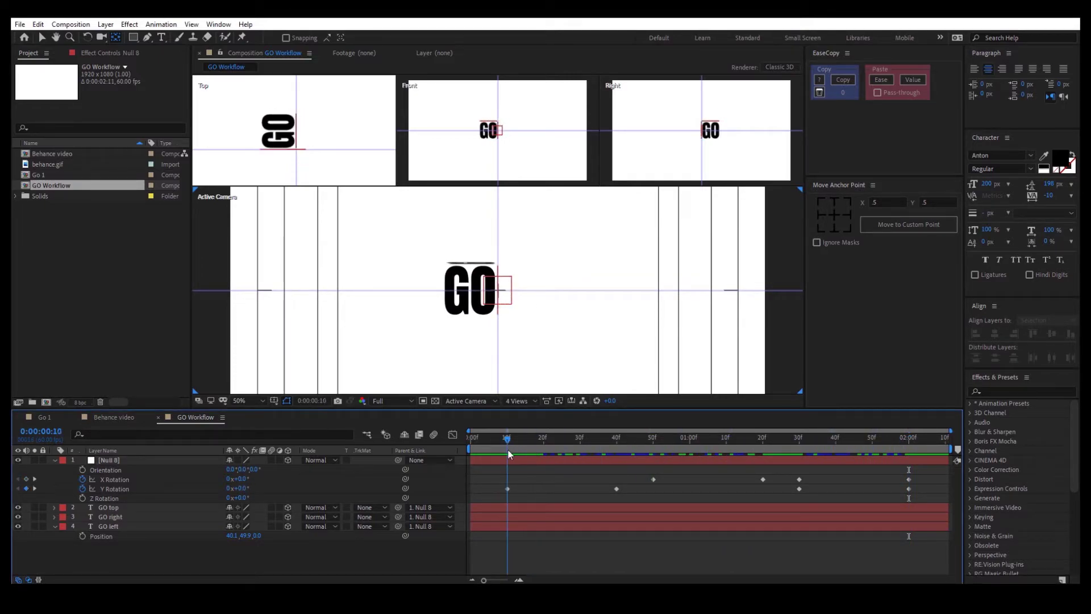
# - Create a new text layer reading 'GO' and hide the GO left face
pyautogui.rightClick(196, 552)
pyautogui.moveTo(273, 431)
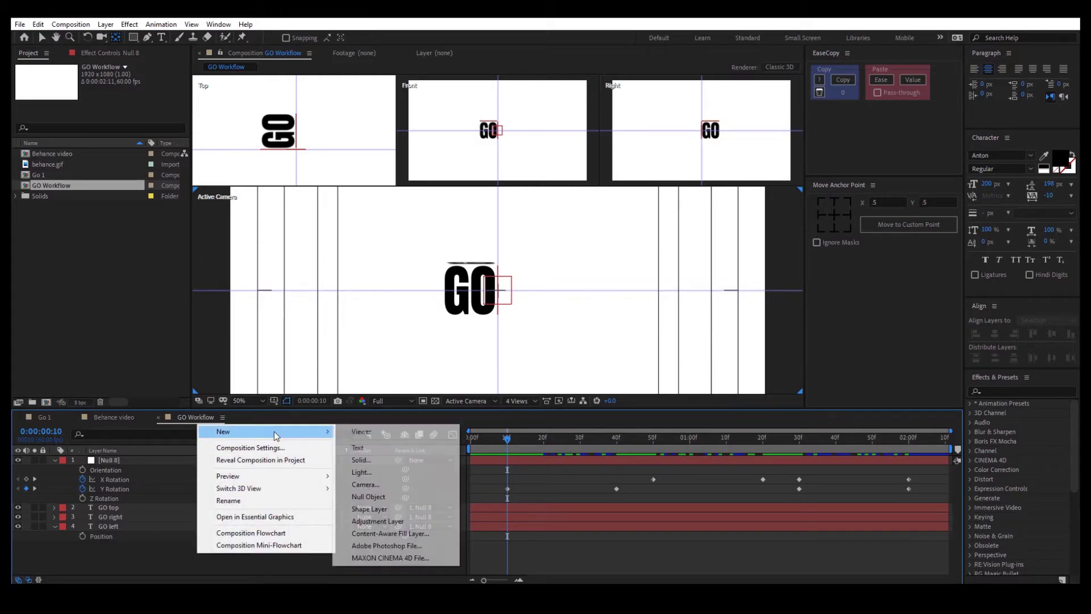
pyautogui.click(376, 450)
pyautogui.write('GO')
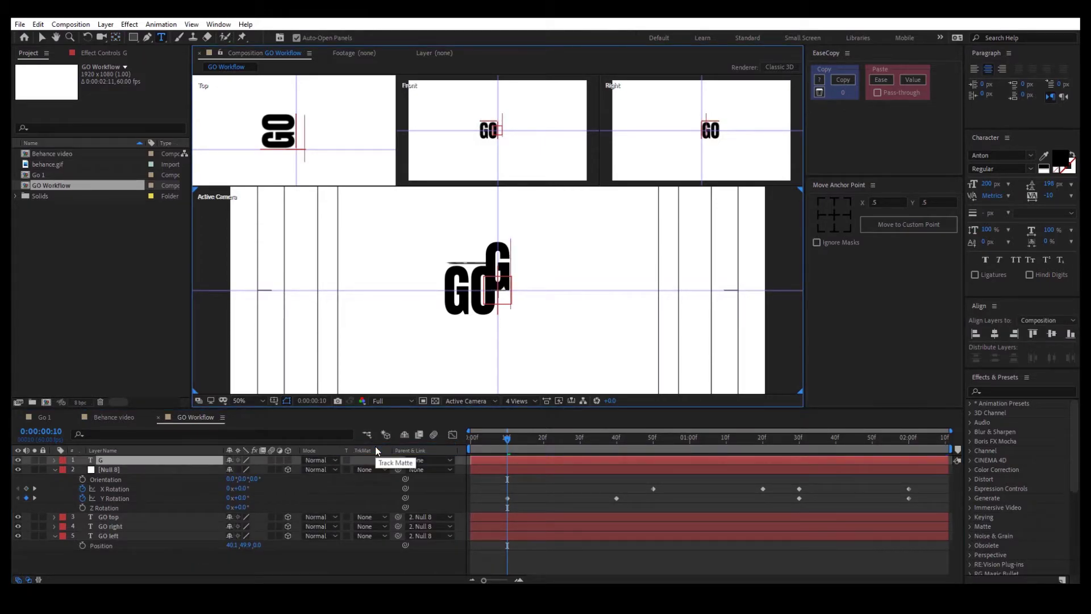
pyautogui.click(40, 37)
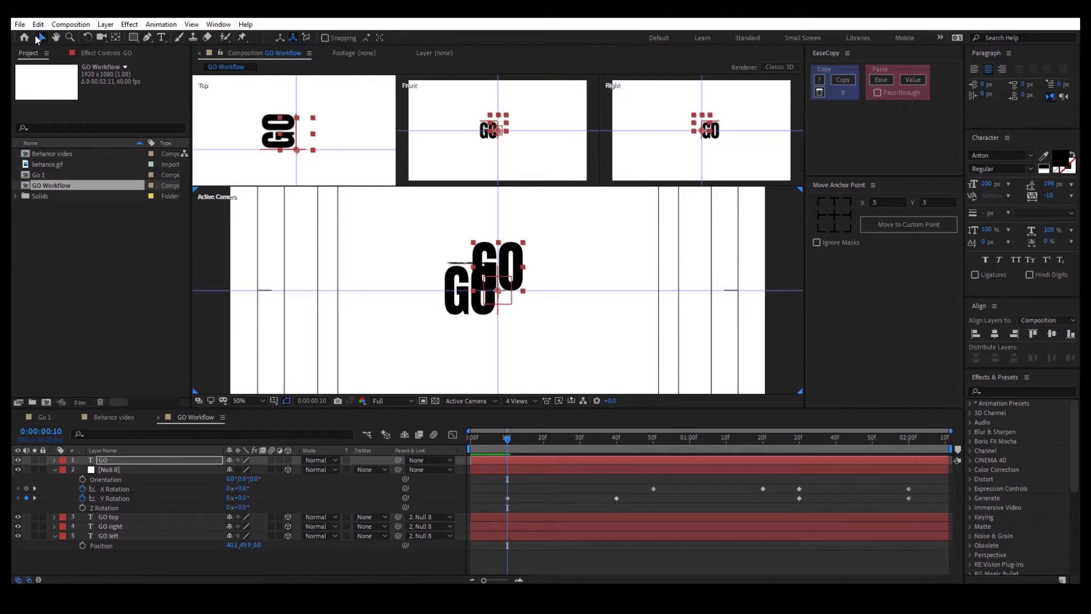
pyautogui.click(18, 536)
# - Centre the GO layer's anchor, align it vertically to the composition, and nudge it left
pyautogui.click(182, 462)
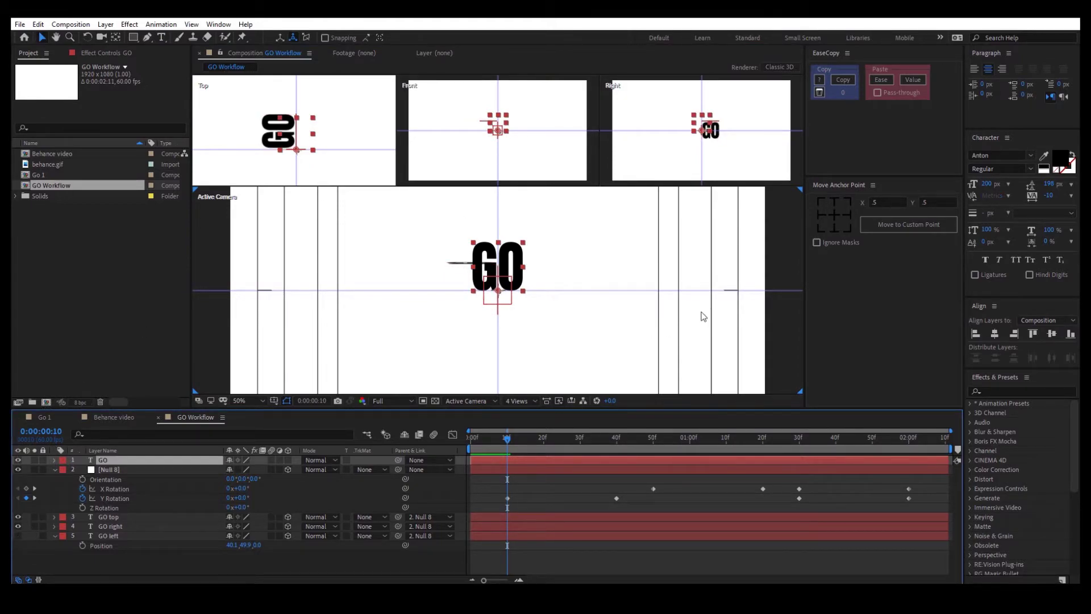
pyautogui.click(834, 214)
pyautogui.click(994, 334)
pyautogui.click(1053, 335)
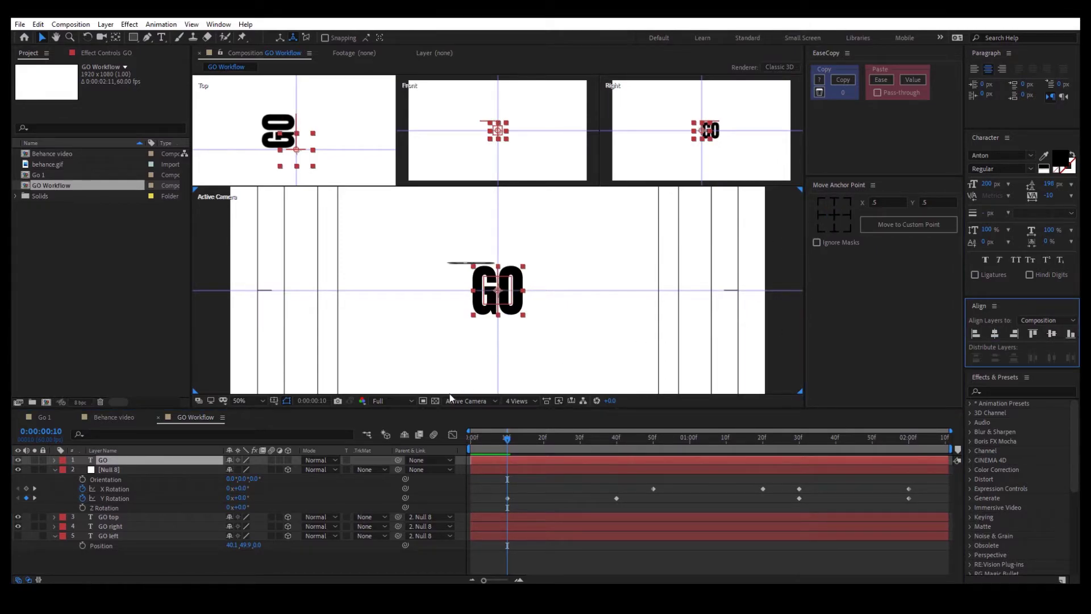
pyautogui.moveTo(515, 309); pyautogui.dragTo(491, 308)
# - Move the GO text 10 px left by subtracting 10 from its Position X
pyautogui.click(154, 462)
pyautogui.press('p')
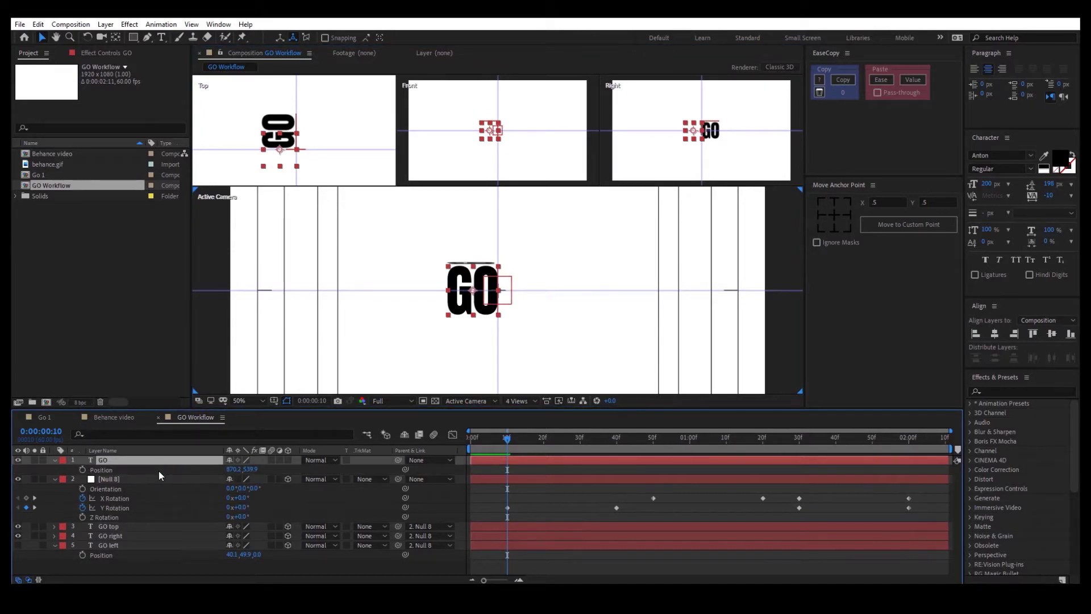
pyautogui.click(230, 470)
pyautogui.click(231, 468)
pyautogui.write('-10')
pyautogui.press('Return')
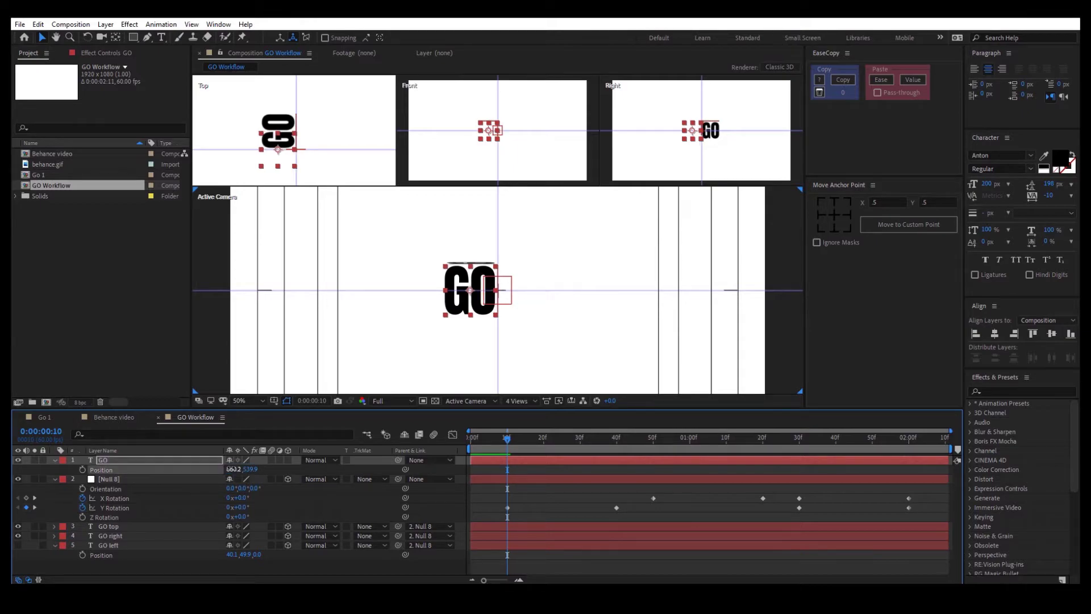
pyautogui.click(18, 545)
pyautogui.click(18, 545)
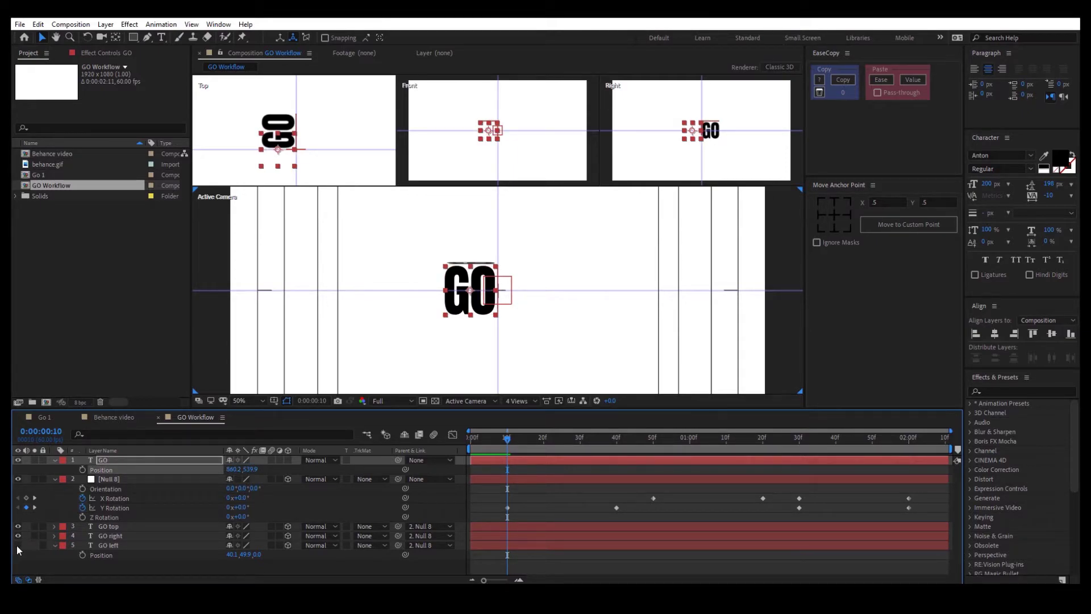
# - Rename the original GO layer to 'GO reference'
pyautogui.click(118, 460)
pyautogui.press('Return')
pyautogui.click(126, 460)
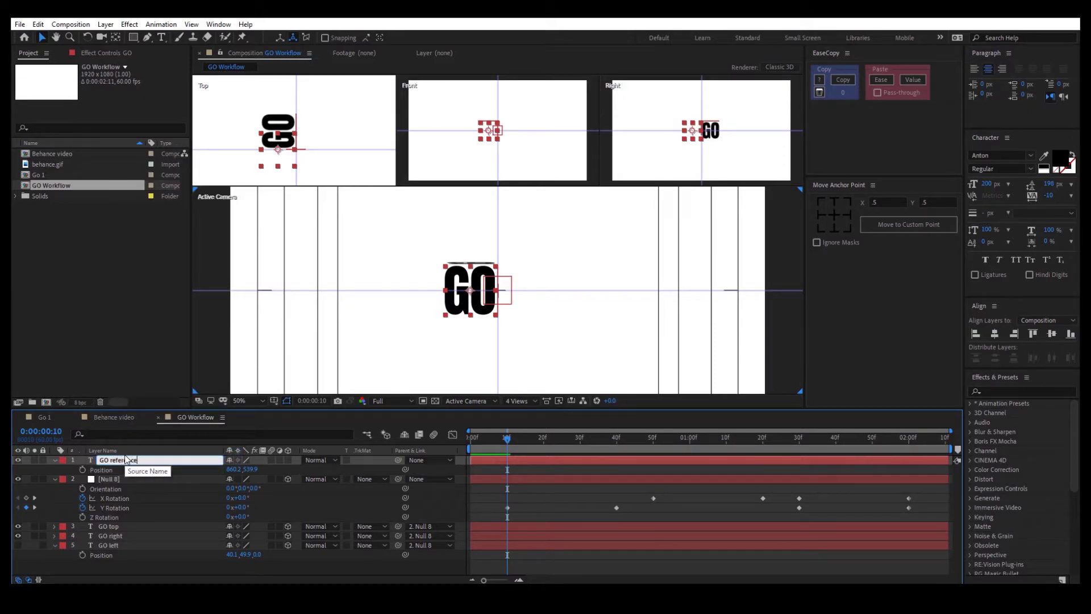
pyautogui.press('Return')
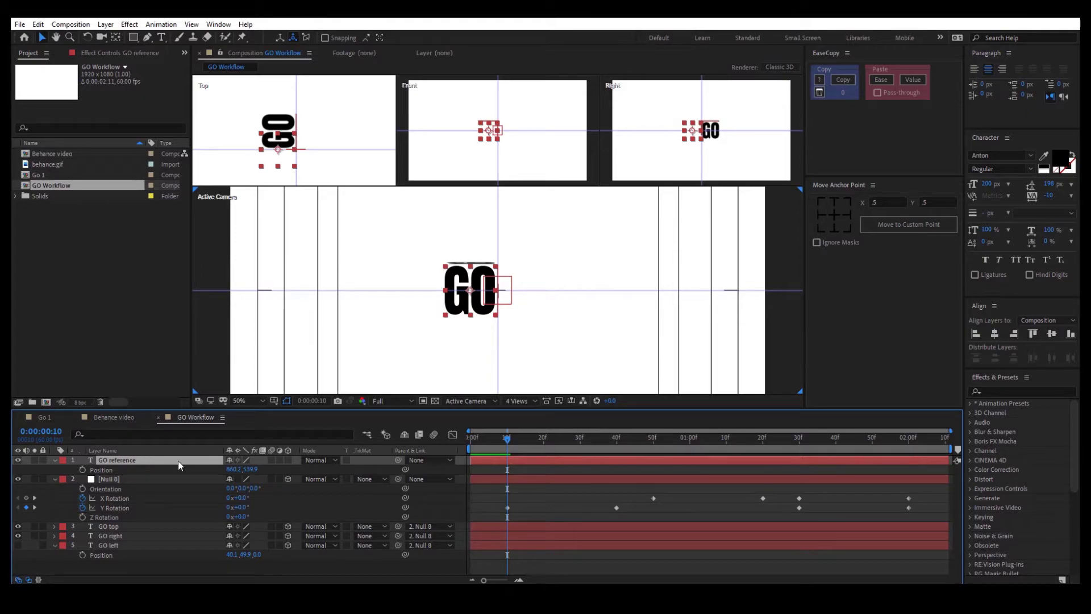
# - Move GO reference's anchor to the O's right edge, centre it horizontally, and hide it
pyautogui.scroll(4, 519, 304)
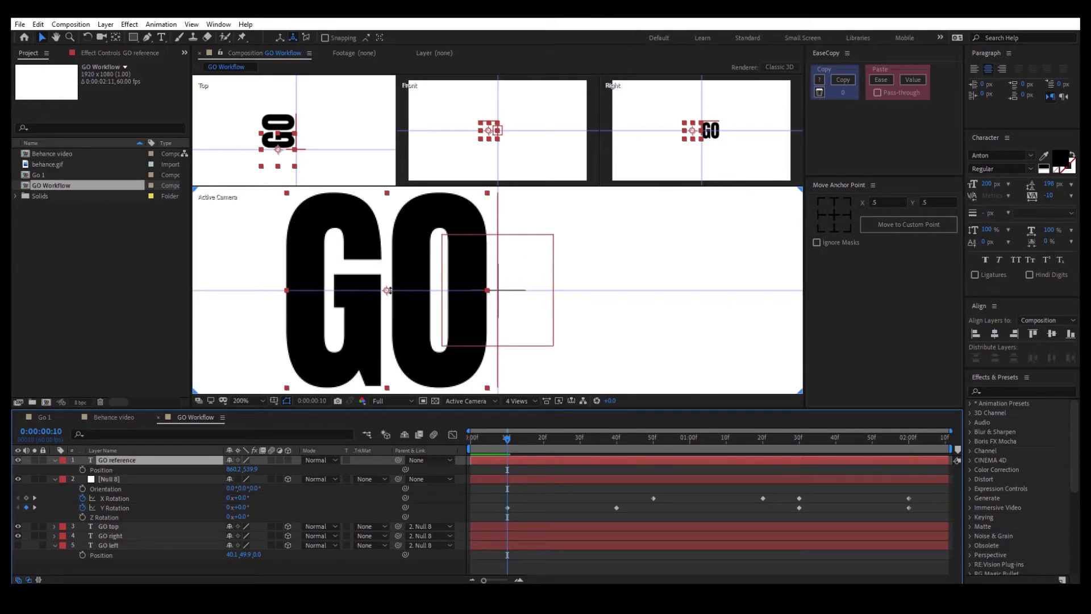
pyautogui.press('y')
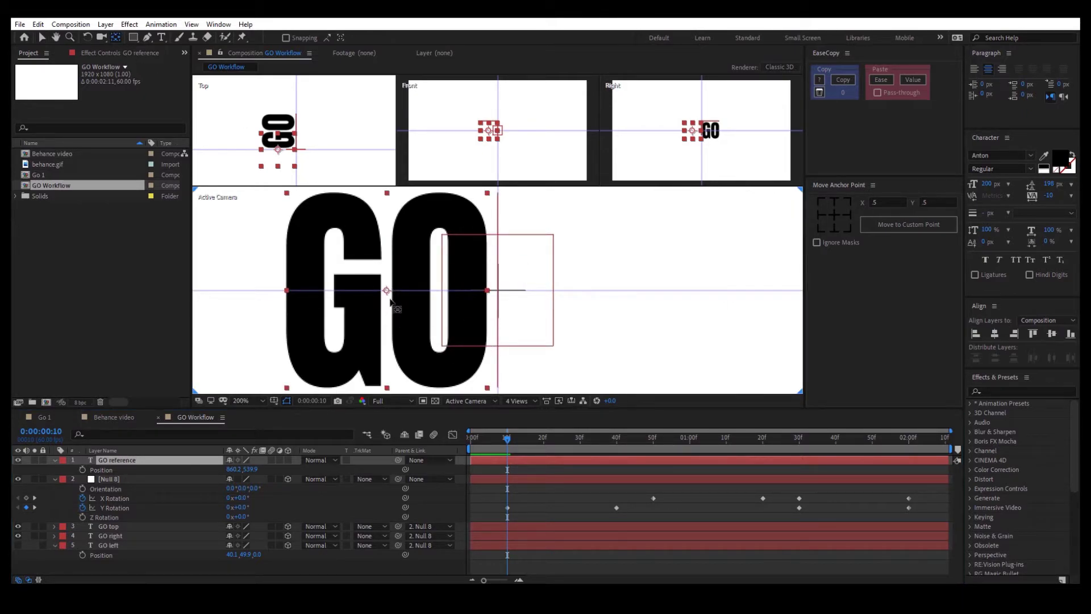
pyautogui.moveTo(388, 295); pyautogui.dragTo(503, 295)
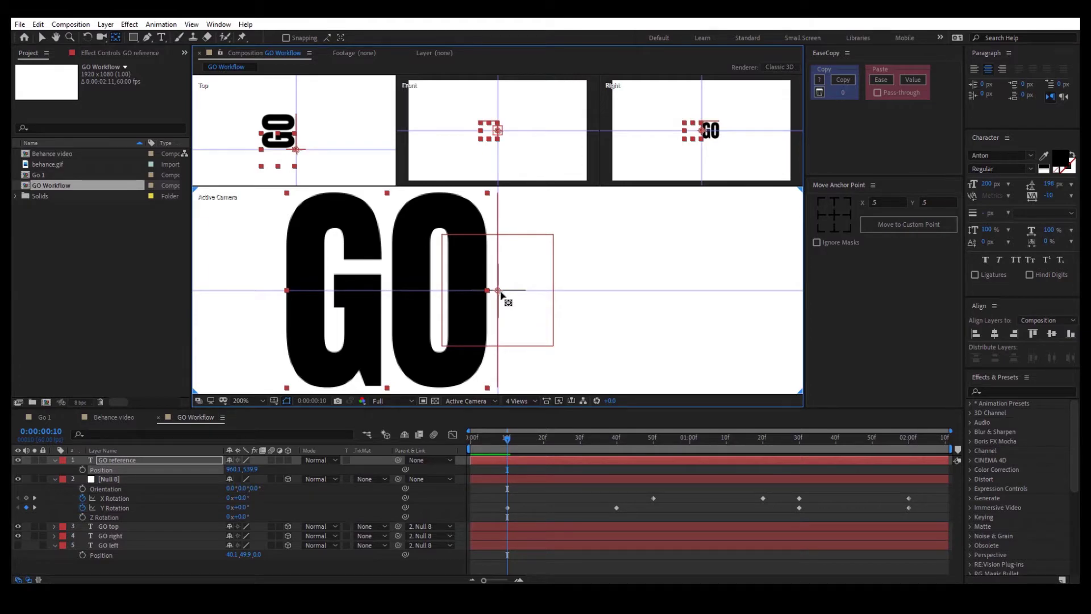
pyautogui.scroll(-2, 502, 294)
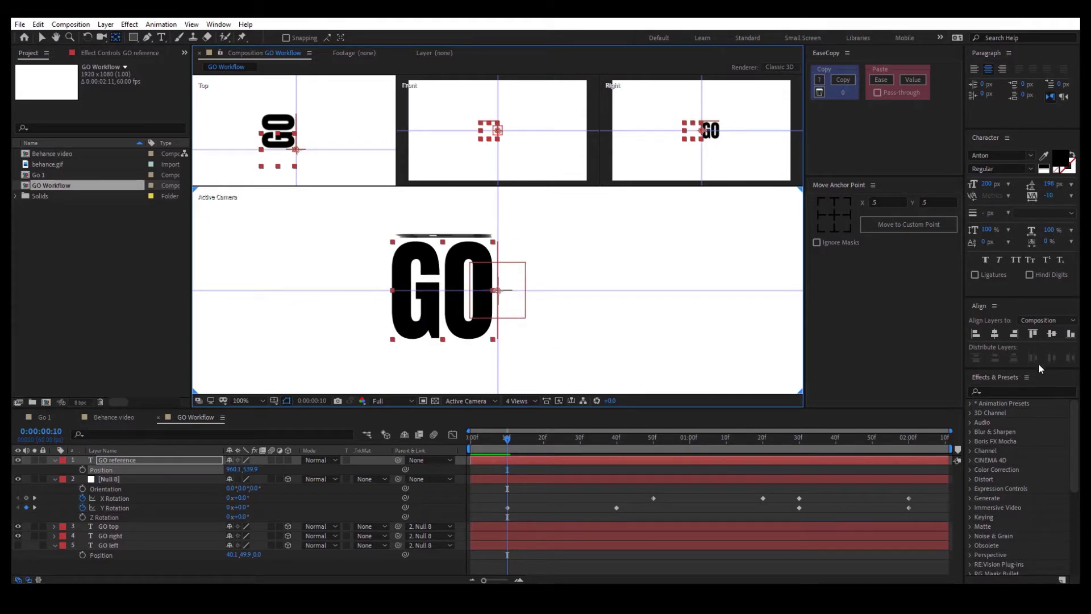
pyautogui.click(995, 334)
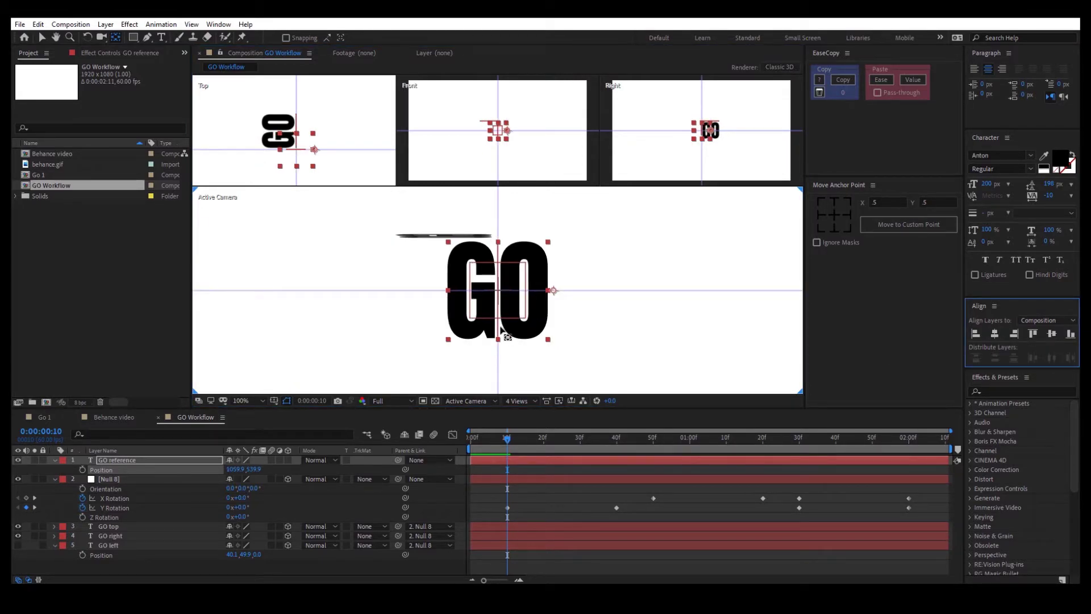
pyautogui.scroll(-1, 503, 330)
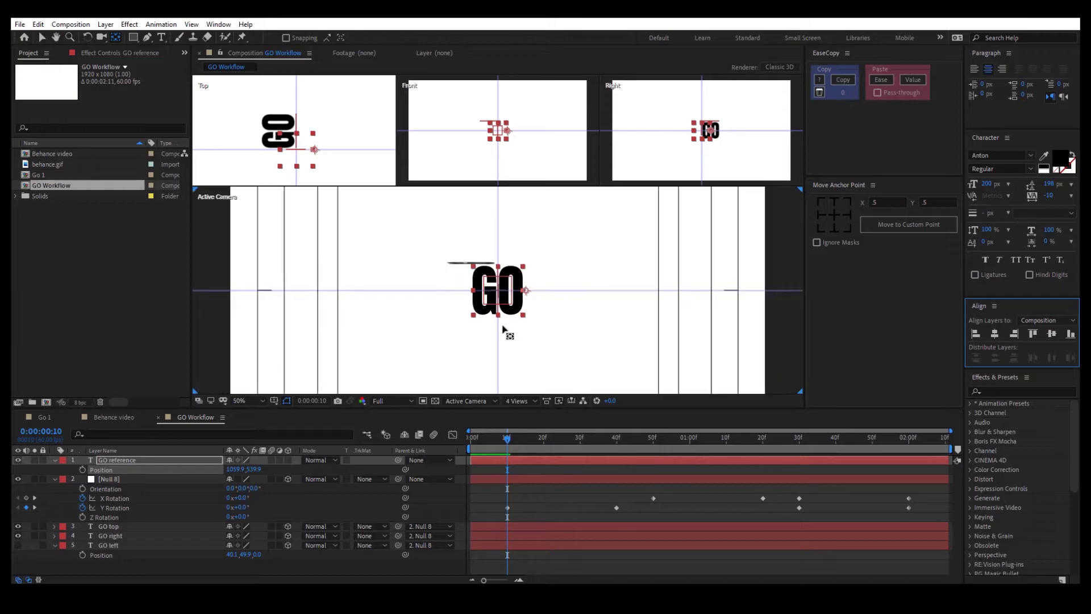
pyautogui.click(153, 459)
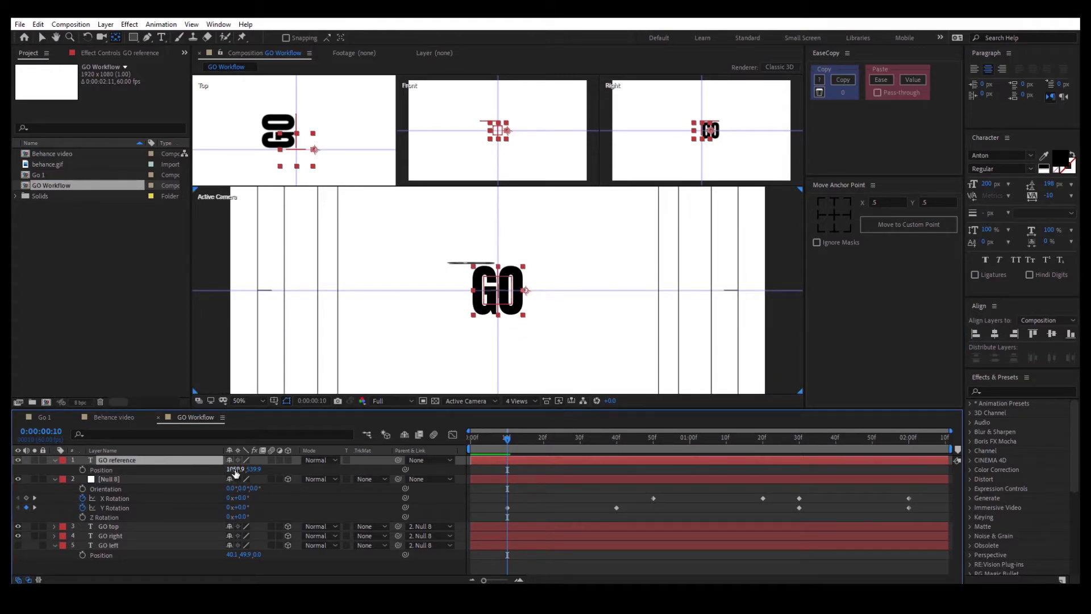
pyautogui.click(18, 460)
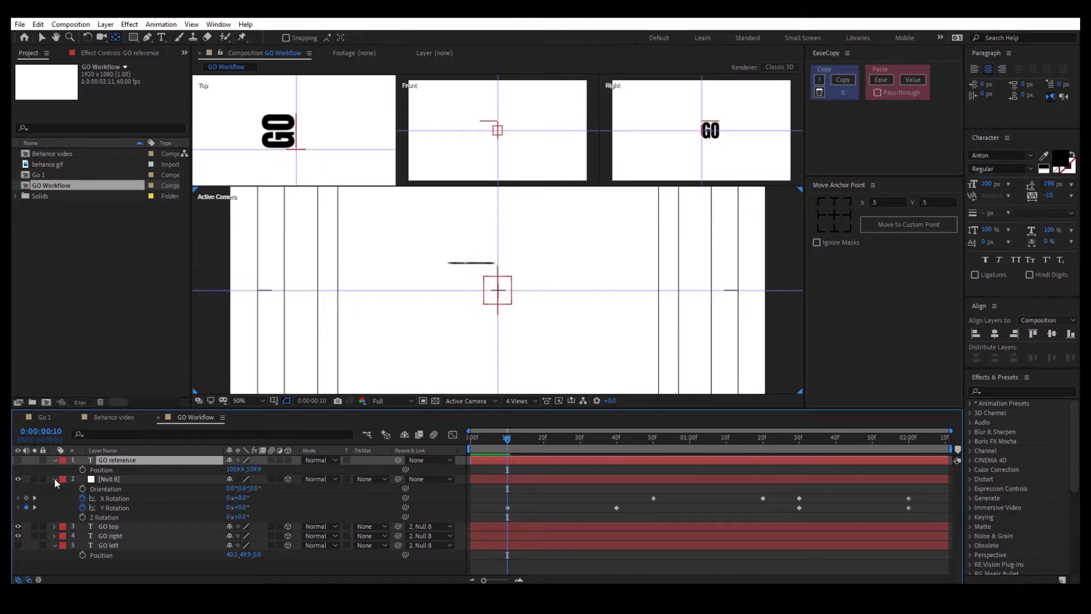
# - Show the GO left face again and reveal Null 8's Position property
pyautogui.click(111, 544)
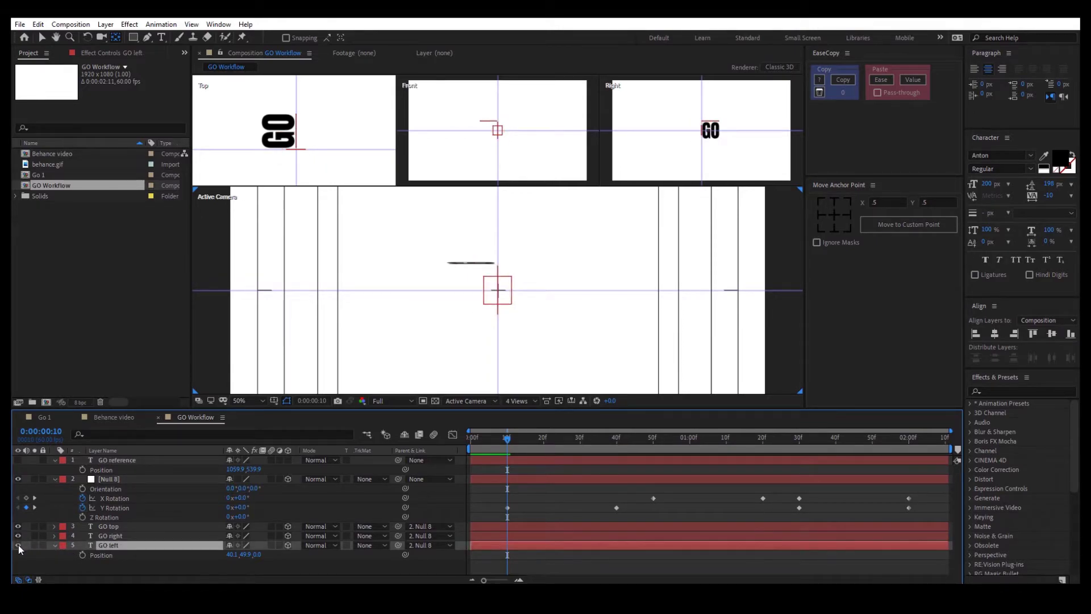
pyautogui.click(18, 545)
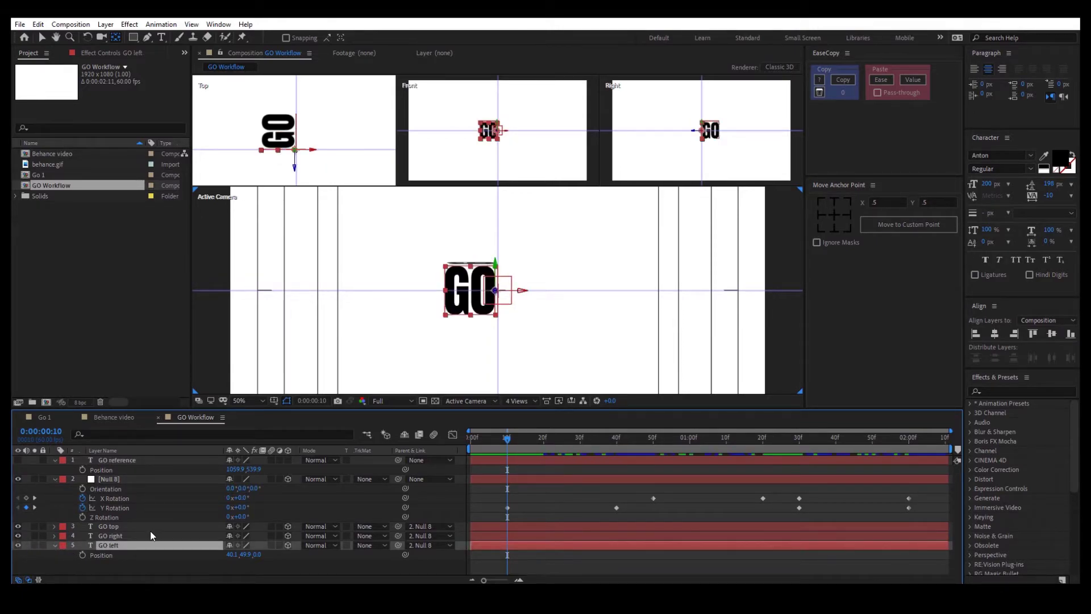
pyautogui.click(125, 479)
pyautogui.hotkey('shift', 'p')
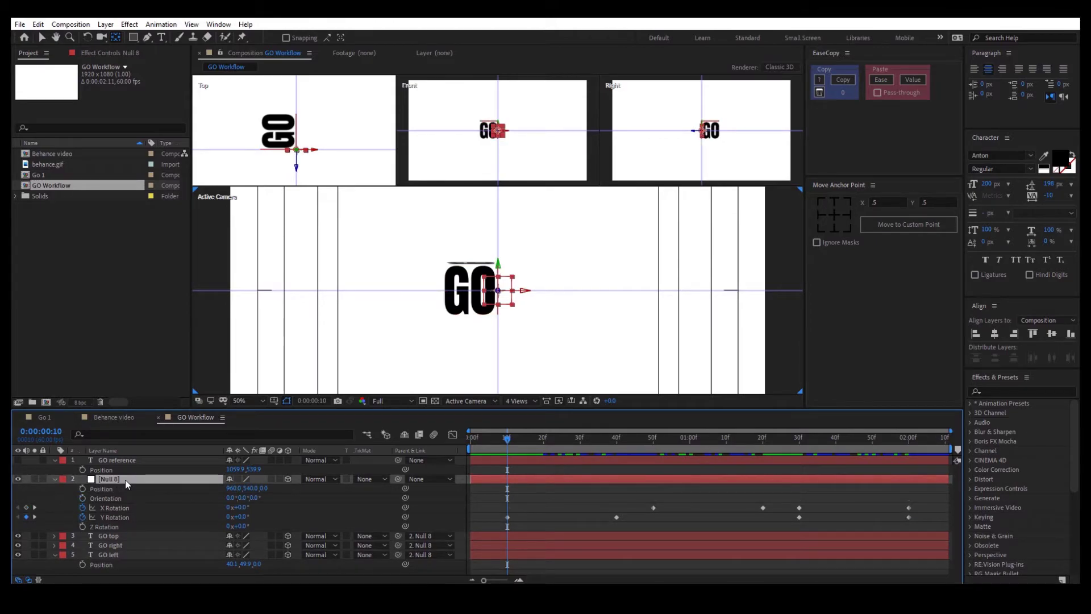
pyautogui.click(135, 487)
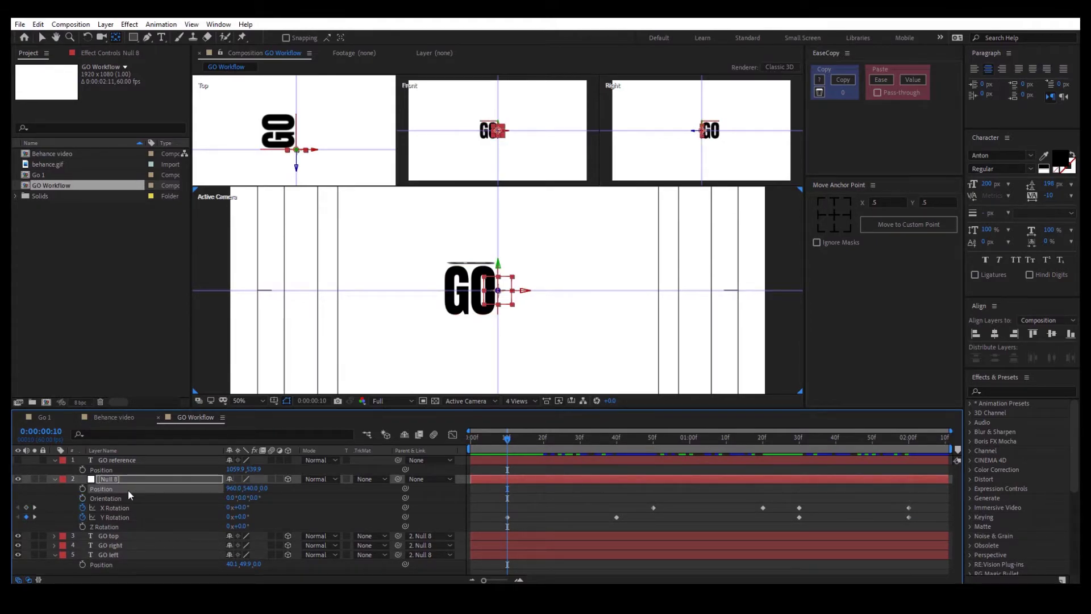
# - Keyframe Null 8's Position with X set to 1060
pyautogui.moveTo(551, 437); pyautogui.dragTo(509, 446)
pyautogui.click(332, 489)
pyautogui.click(242, 487)
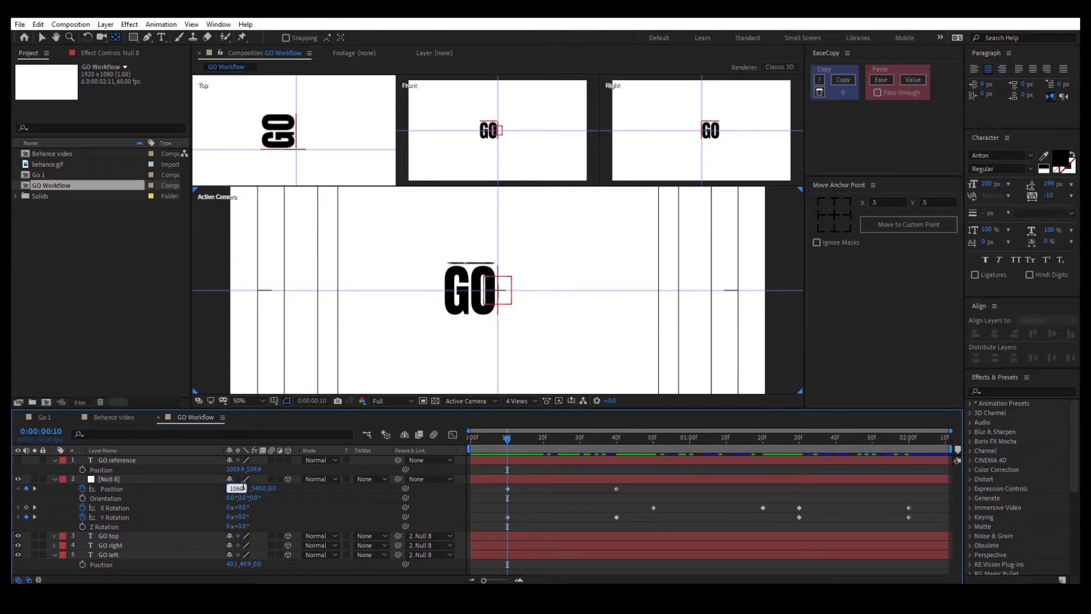
pyautogui.press('Return')
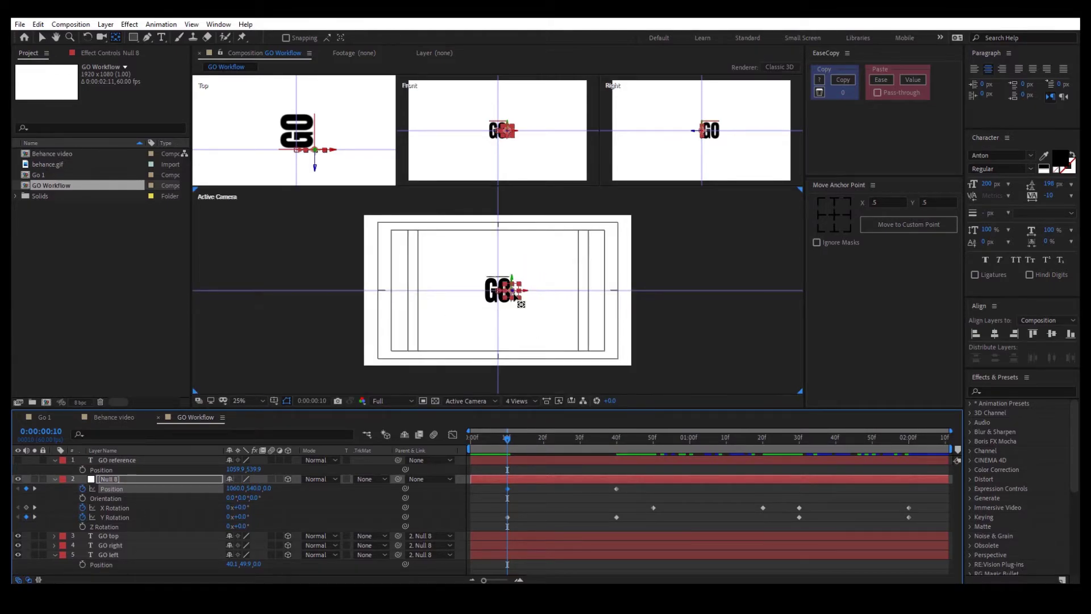
pyautogui.click(510, 449)
# - Preview the cube rotating into GOGO and switch the viewer to 1 View
pyautogui.moveTo(508, 438); pyautogui.dragTo(657, 456)
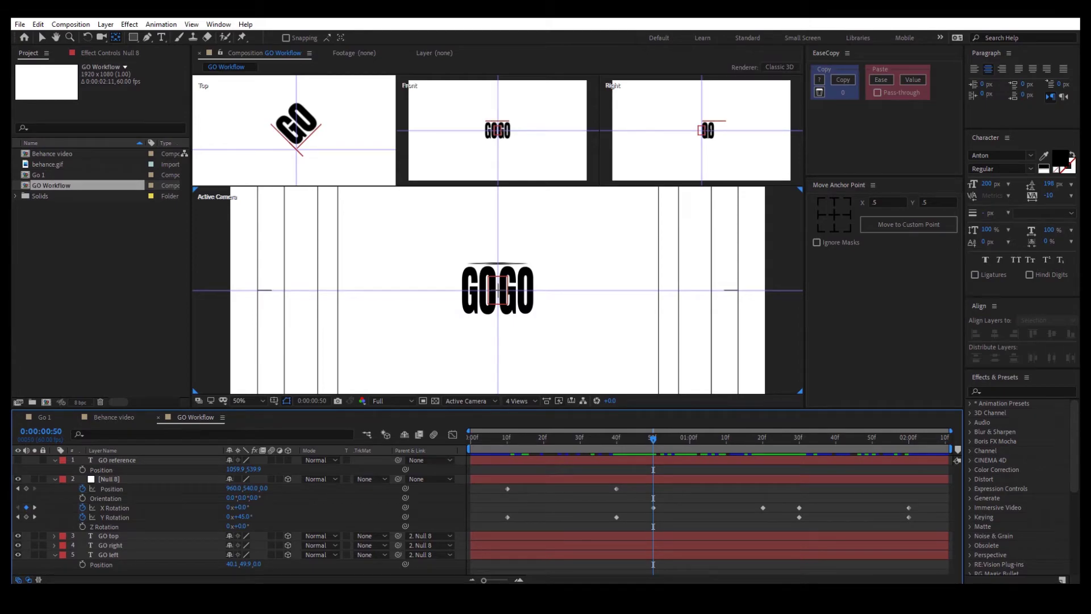
pyautogui.click(524, 404)
pyautogui.click(538, 419)
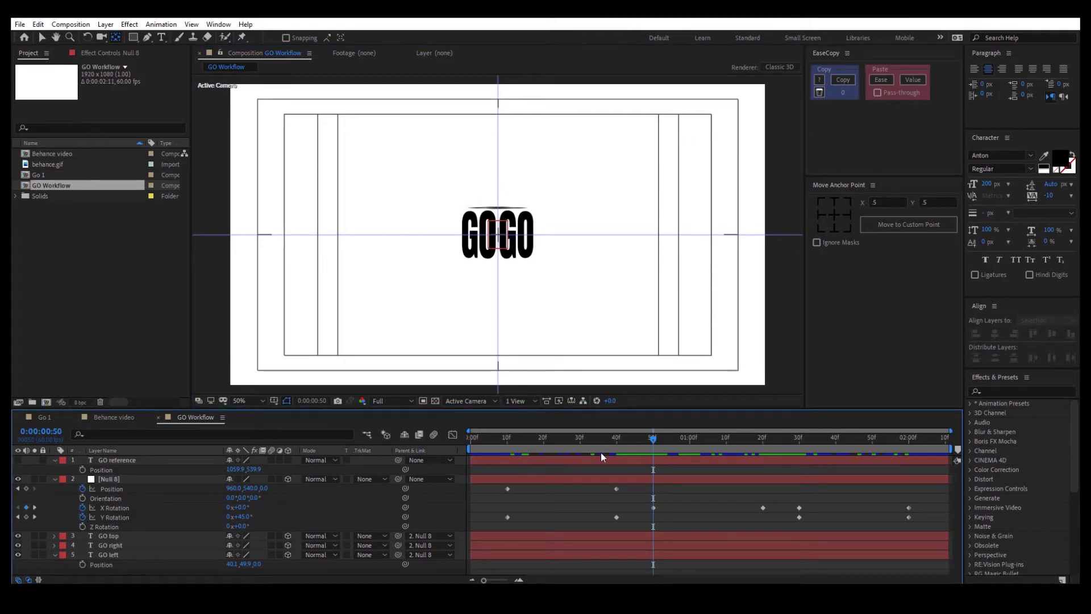
# - Key Null 8's Position at frame 50, then at 1:00 raise Position Y to drop the cube lower
pyautogui.click(26, 488)
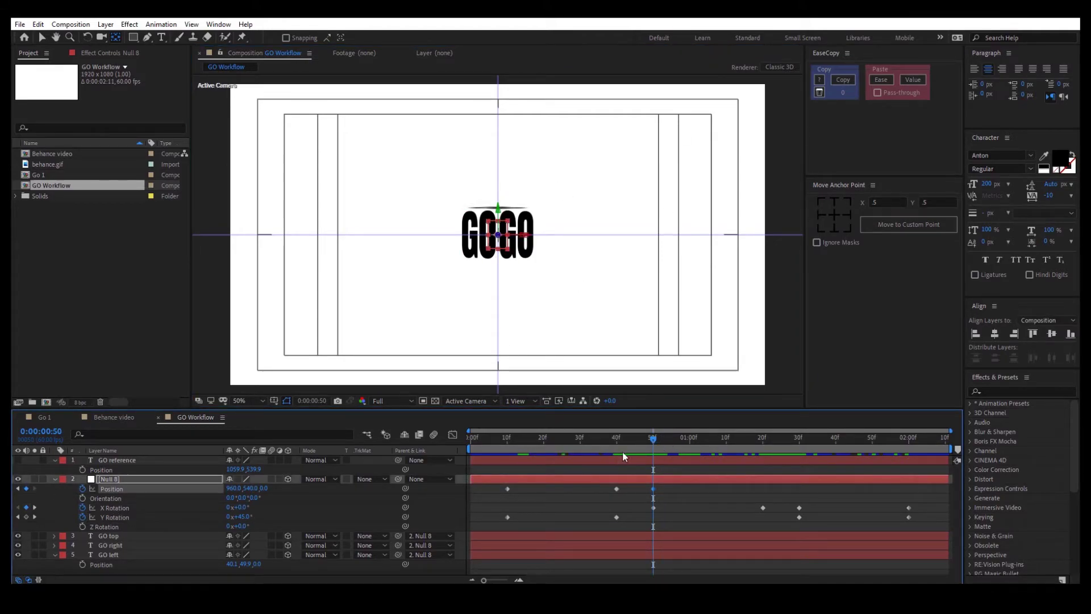
pyautogui.moveTo(654, 441); pyautogui.dragTo(763, 441)
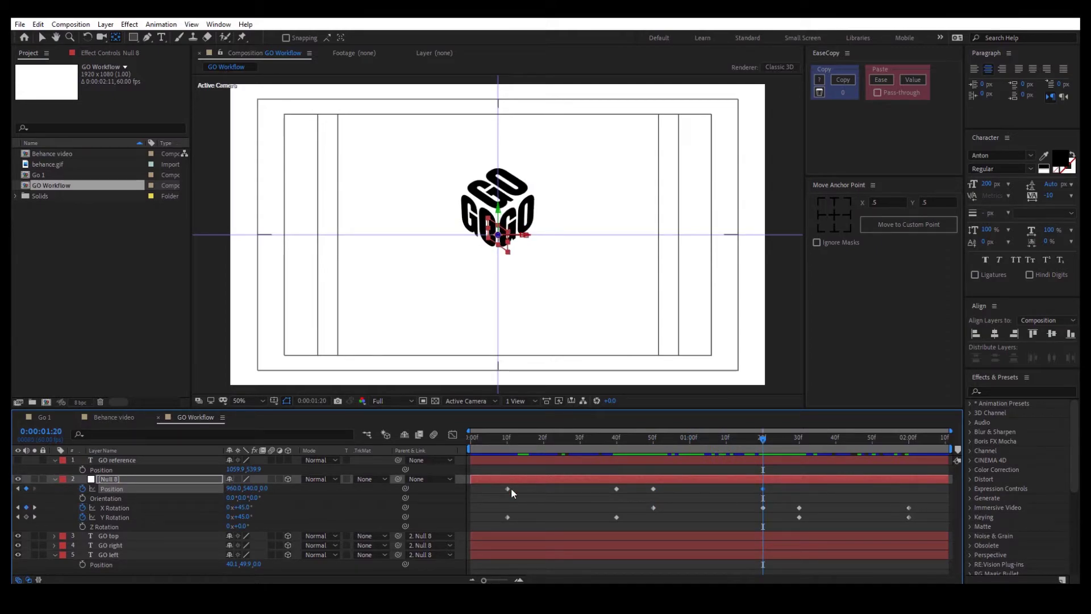
pyautogui.click(268, 512)
pyautogui.moveTo(256, 488); pyautogui.dragTo(299, 492)
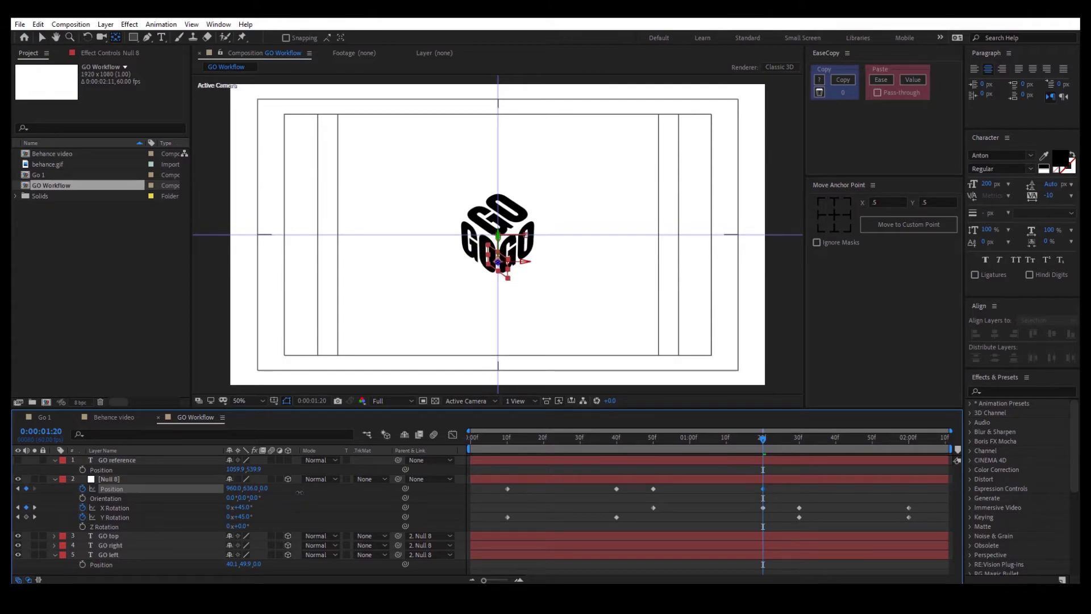
pyautogui.click(300, 492)
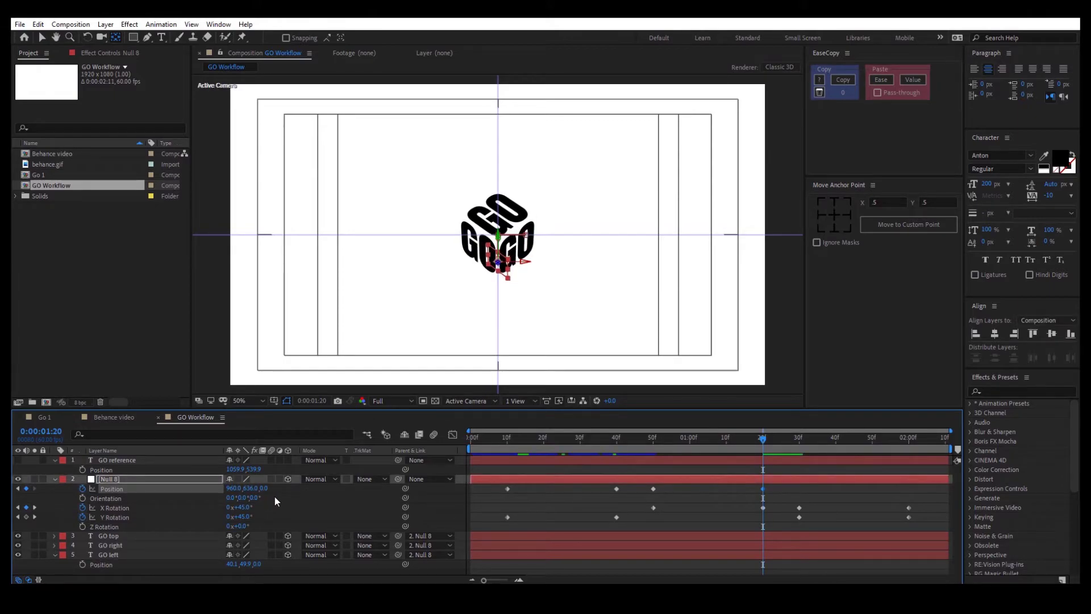
pyautogui.click(427, 496)
# - Scrub through the animation to review the cube around 1:30 and toward 2:00
pyautogui.moveTo(762, 441); pyautogui.dragTo(900, 483)
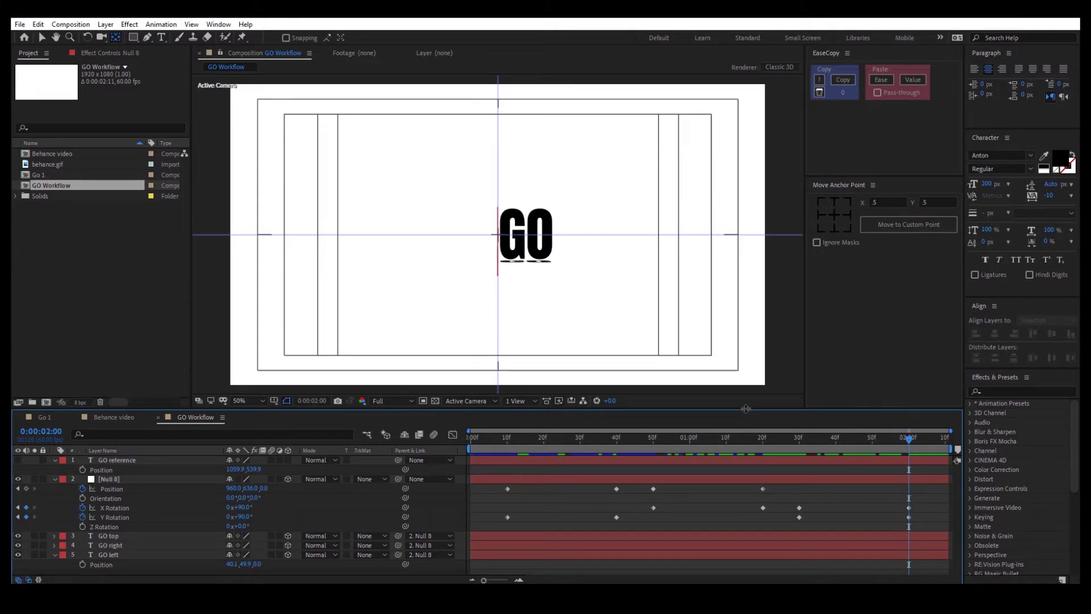
pyautogui.moveTo(905, 438); pyautogui.dragTo(825, 441)
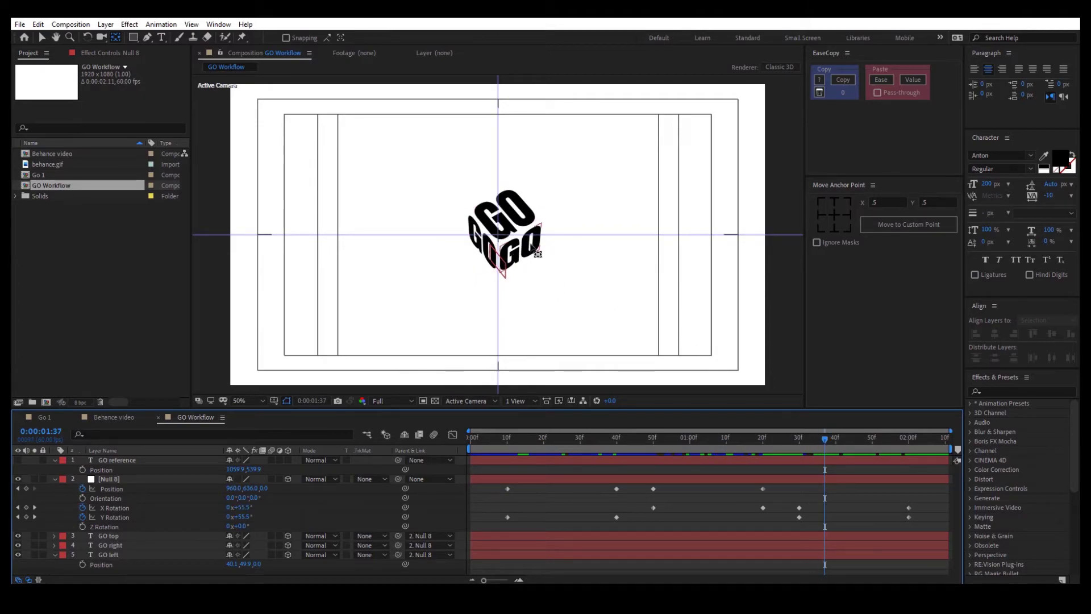
pyautogui.moveTo(827, 439); pyautogui.dragTo(803, 449)
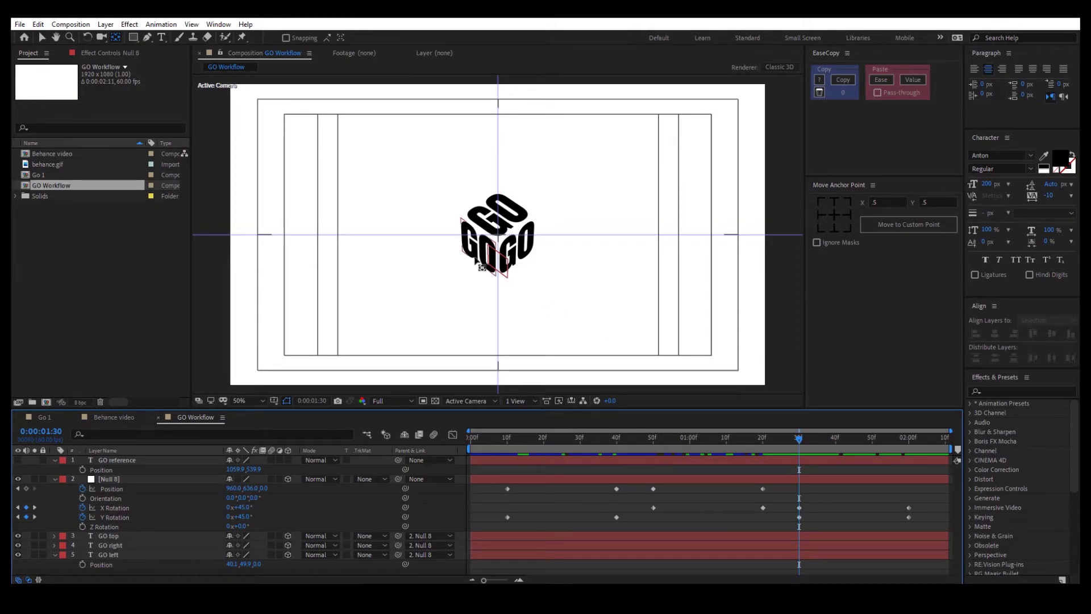
pyautogui.moveTo(801, 443); pyautogui.dragTo(905, 452)
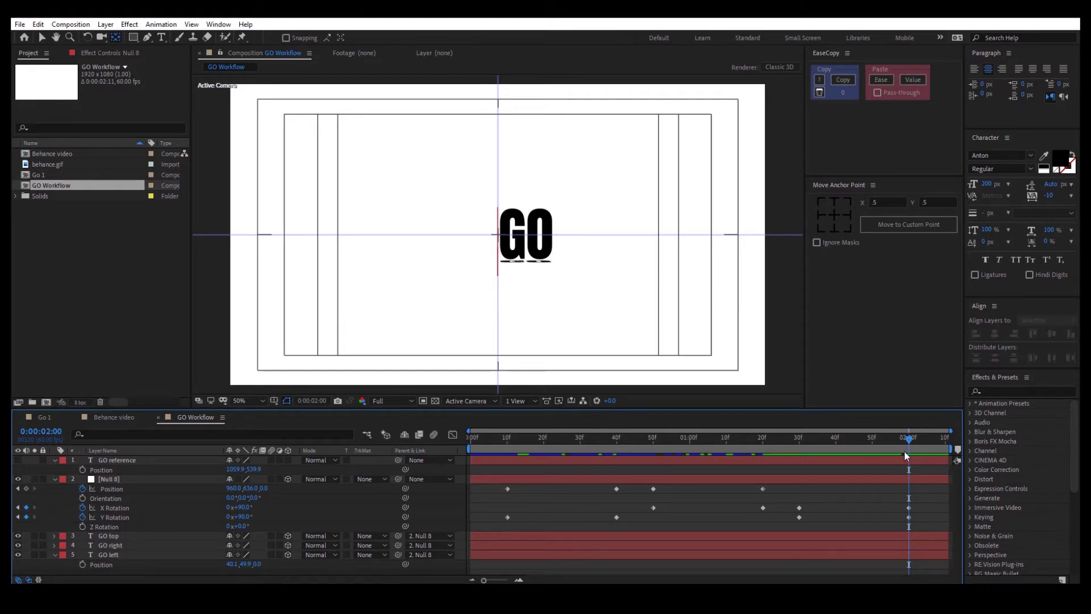
# - Turn on Position keyframing for the GO top face at 1:30
pyautogui.click(131, 537)
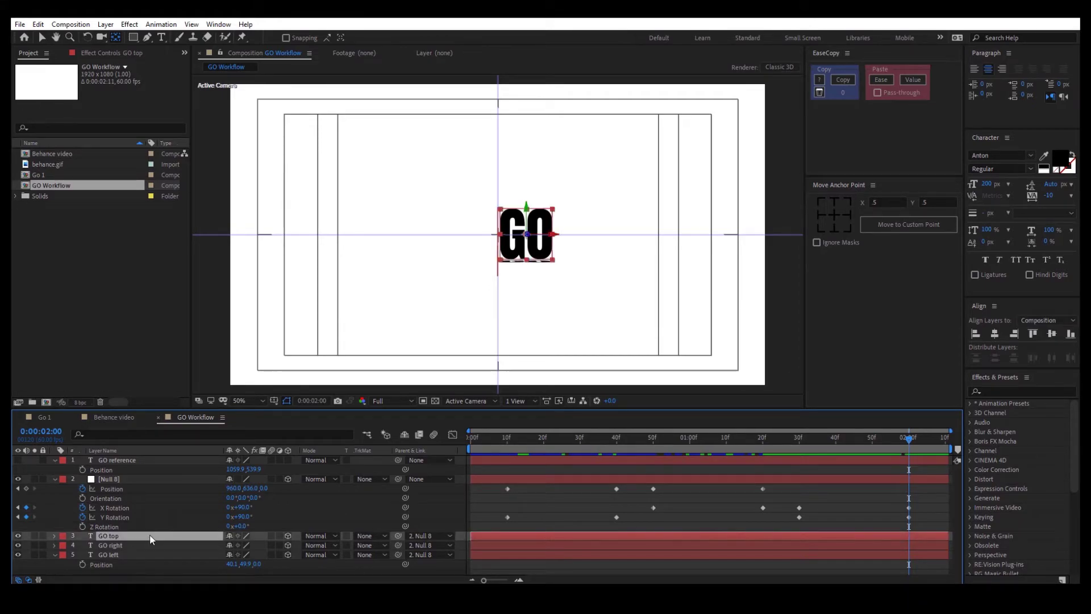
pyautogui.press('p')
pyautogui.click(83, 545)
pyautogui.moveTo(899, 445)
pyautogui.mouseDown()
pyautogui.moveTo(803, 450)
pyautogui.moveTo(909, 444)
pyautogui.mouseUp()
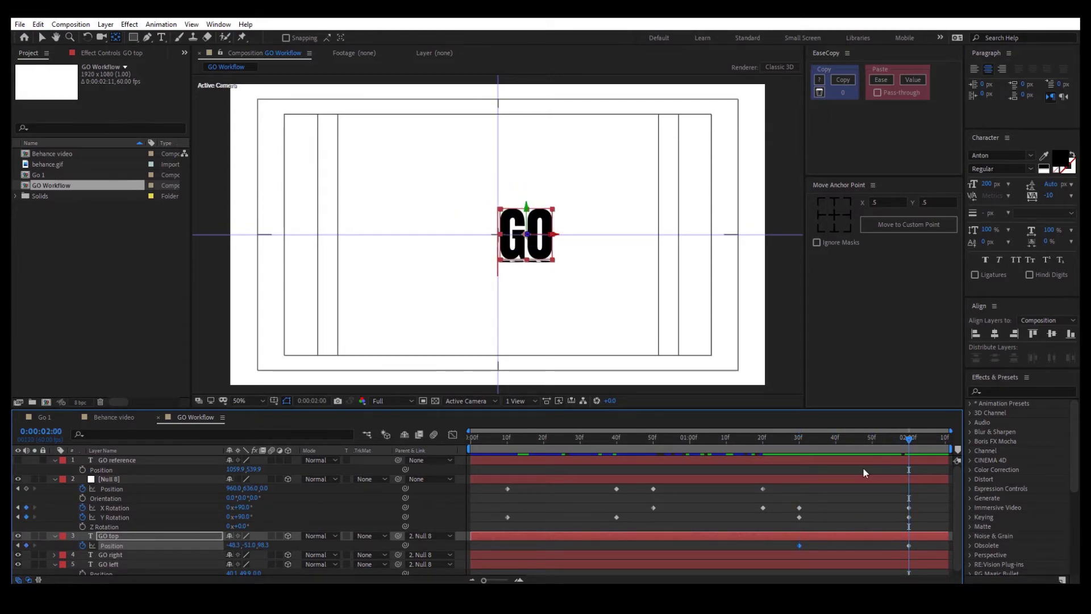
pyautogui.click(878, 496)
# - Copy GO left's Position Y 49.875 into GO top's Position Y and preview the result
pyautogui.click(248, 546)
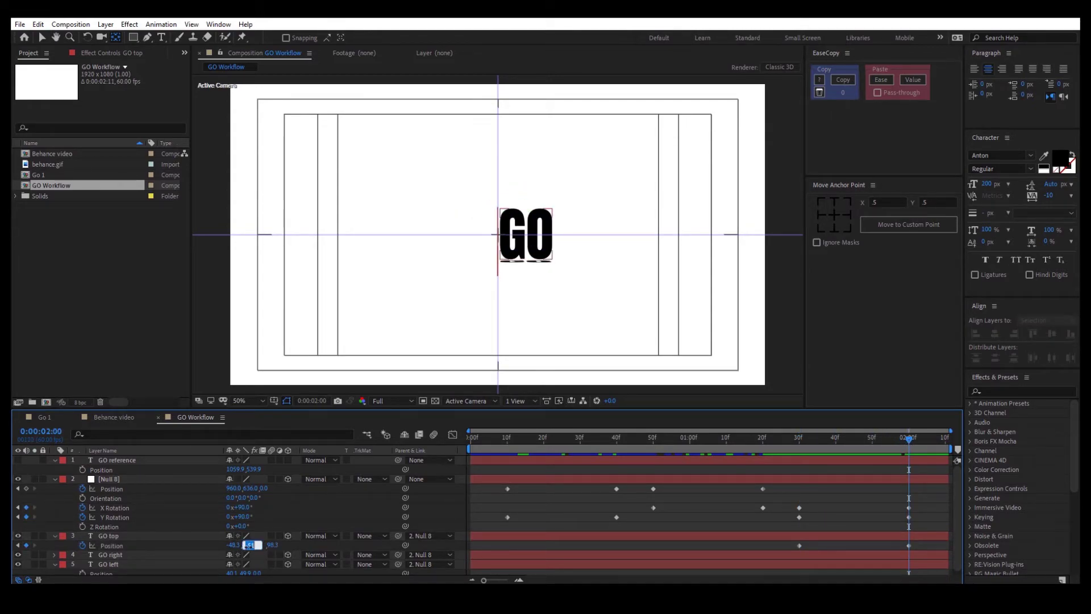
pyautogui.press('Tab')
pyautogui.press('Tab')
pyautogui.press('Tab')
pyautogui.hotkey('ctrl', 'c')
pyautogui.press('Return')
pyautogui.click(249, 544)
pyautogui.hotkey('ctrl', 'v')
pyautogui.press('Return')
pyautogui.moveTo(905, 436); pyautogui.dragTo(898, 477)
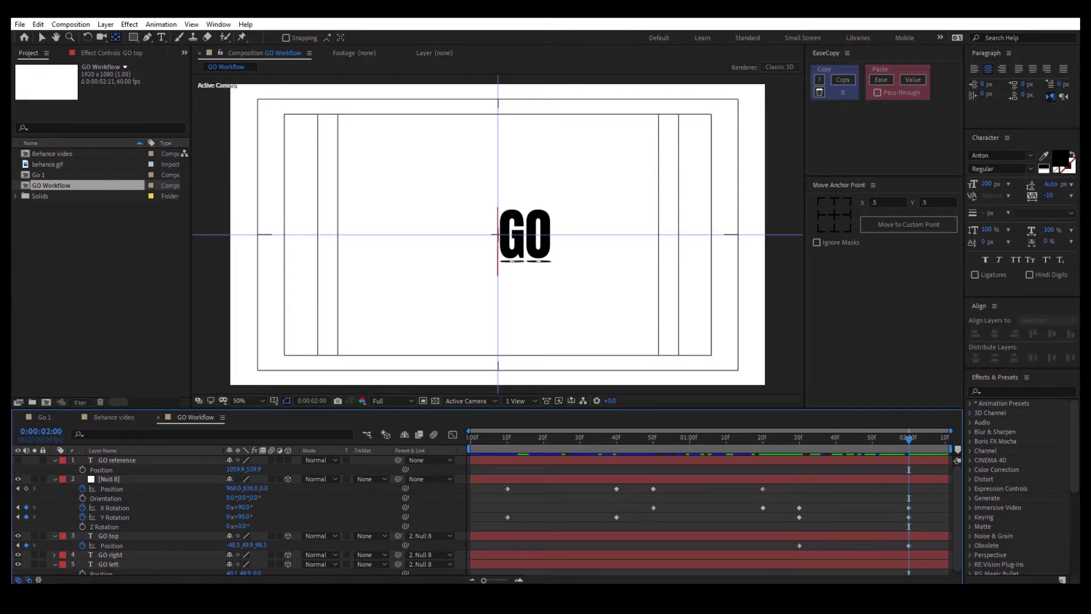
pyautogui.hotkey('ctrl', 'Down')
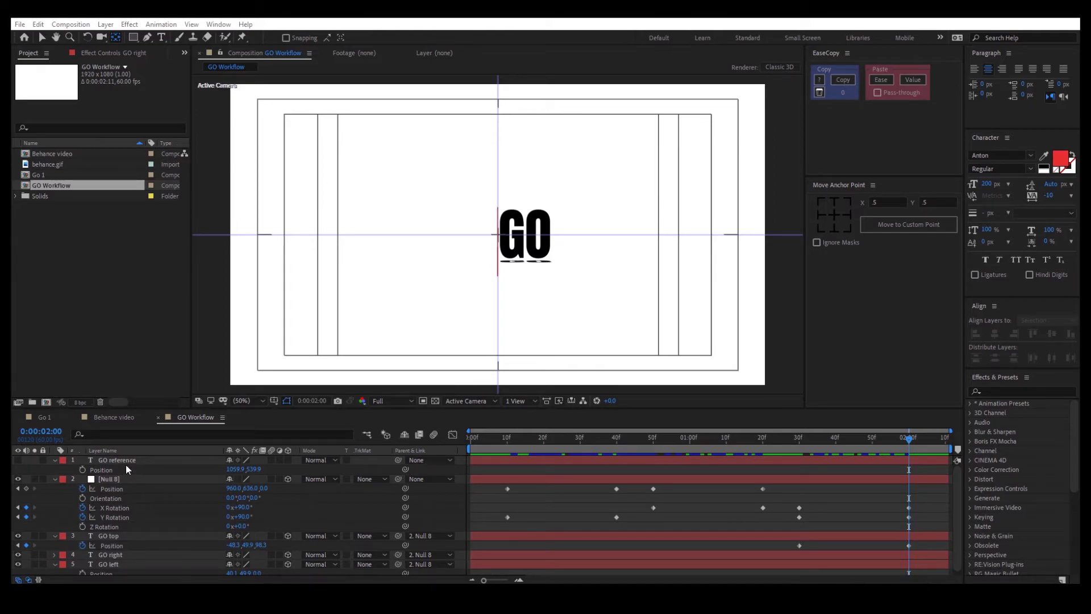
# - Show the GO reference layer, hide GO top, centre and align it, and set X to 1060.0
pyautogui.click(105, 461)
pyautogui.click(18, 460)
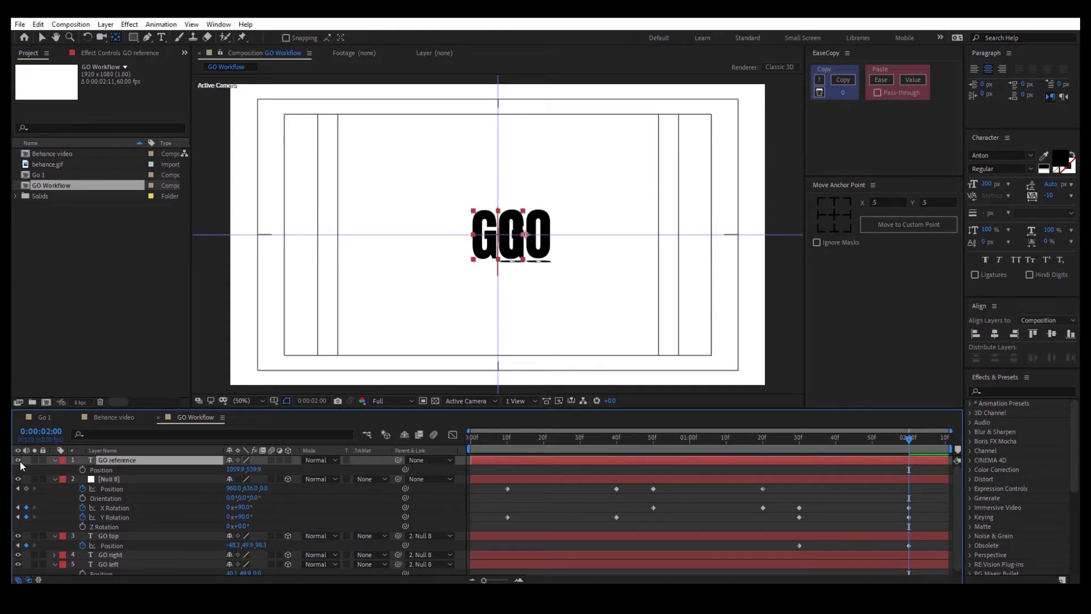
pyautogui.click(18, 535)
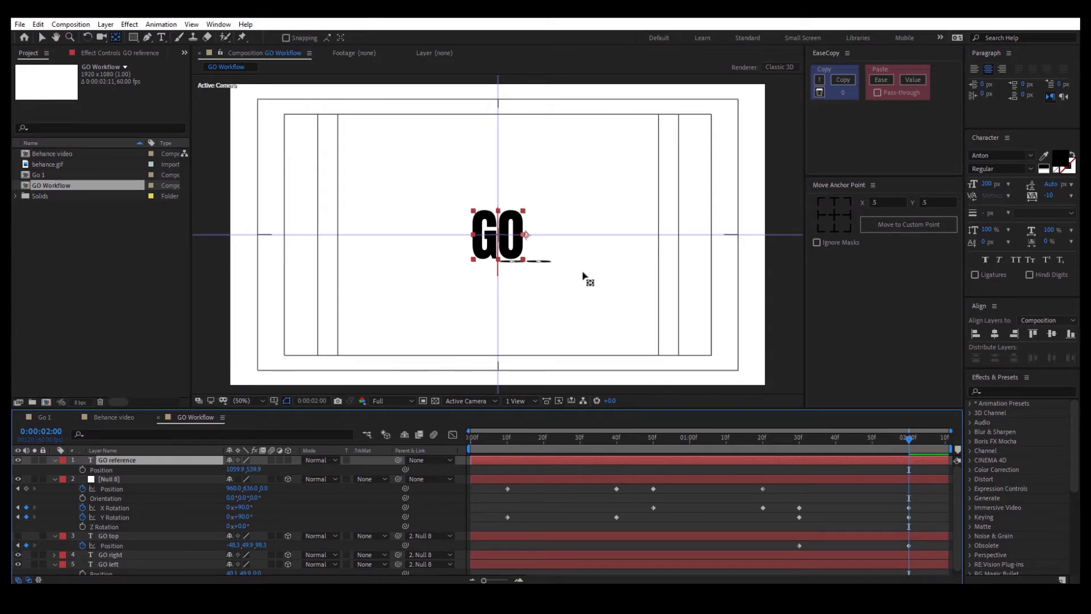
pyautogui.click(833, 214)
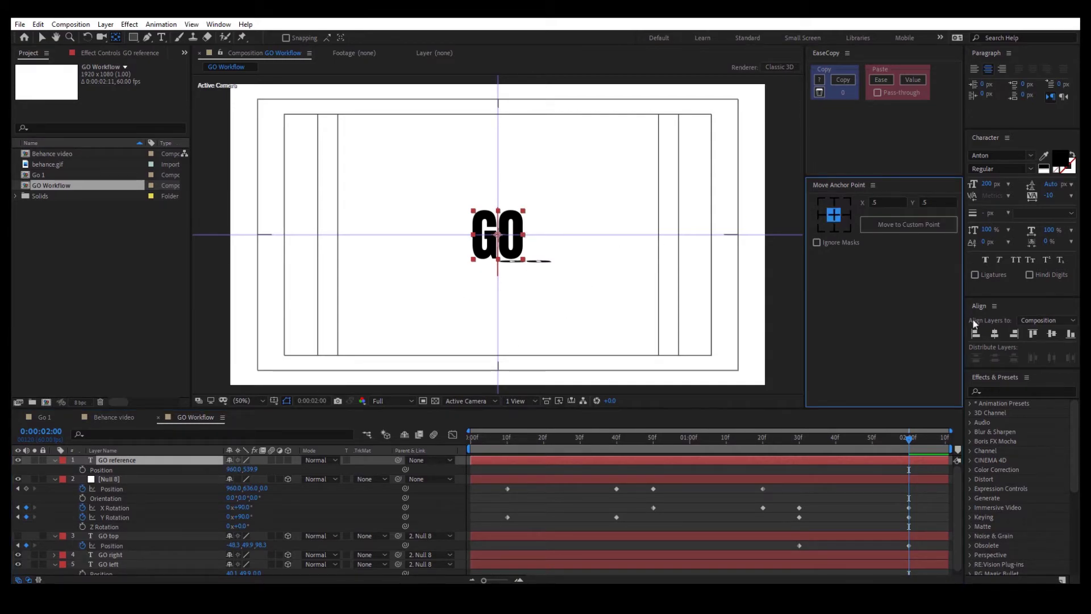
pyautogui.click(993, 332)
pyautogui.click(1050, 333)
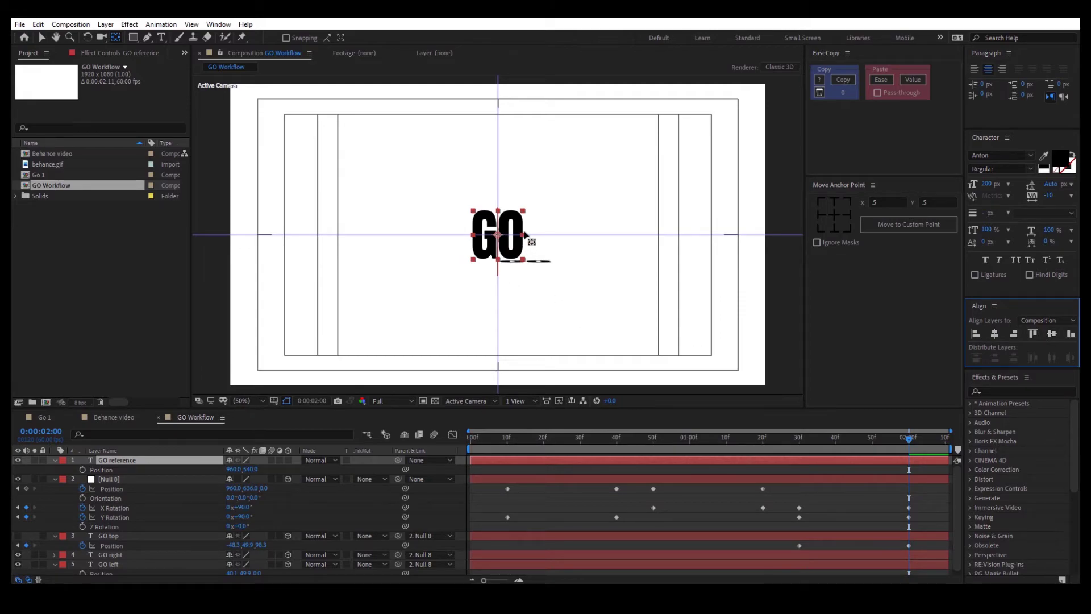
pyautogui.press('/')
pyautogui.press('v')
pyautogui.moveTo(479, 276); pyautogui.dragTo(529, 275)
pyautogui.click(233, 470)
pyautogui.click(230, 470)
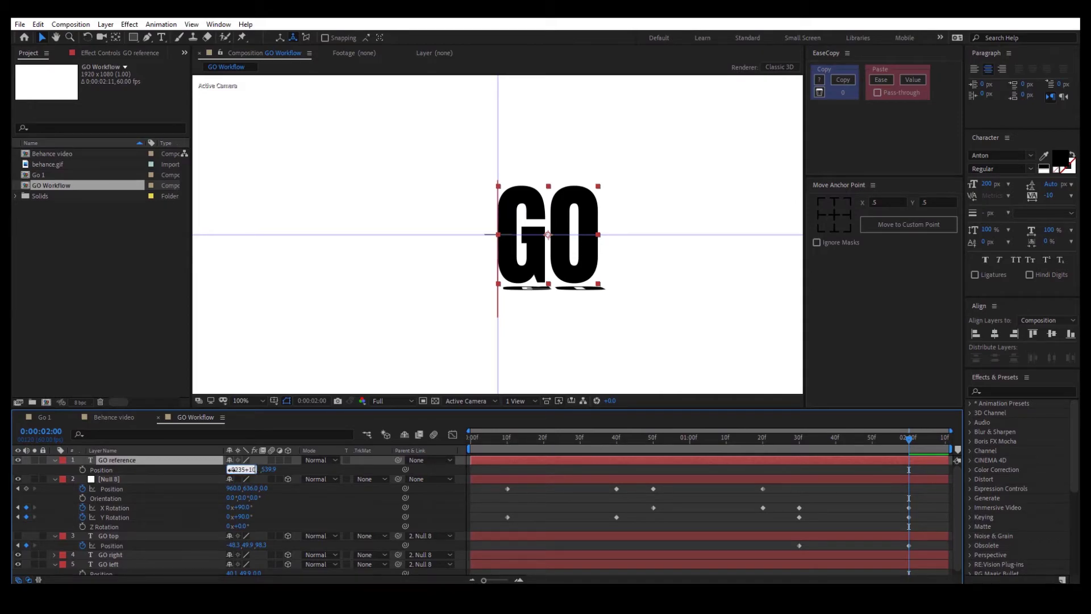
pyautogui.press('Return')
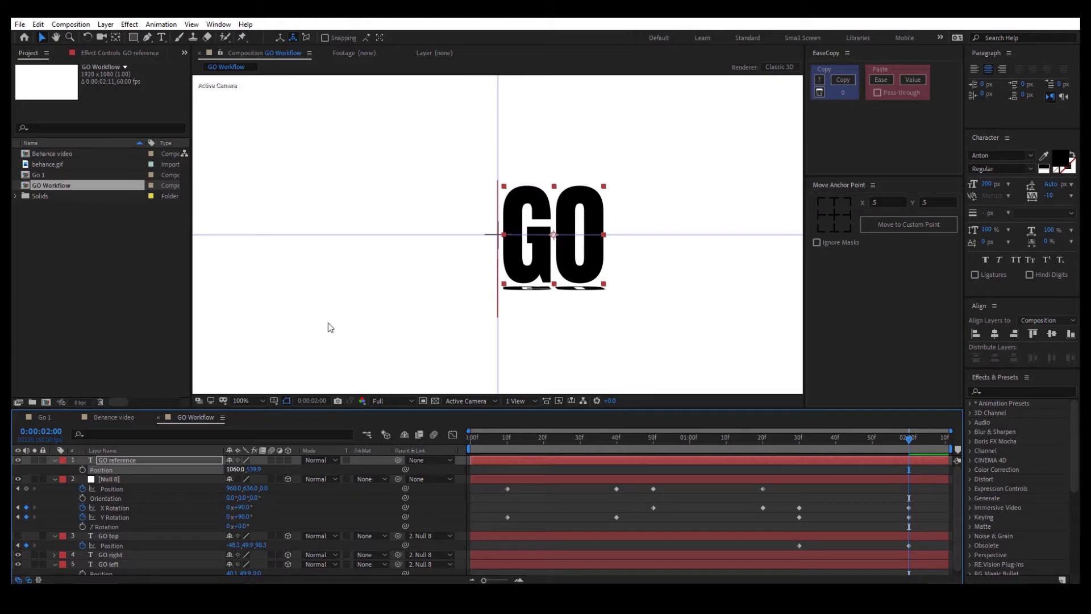
# - Move GO reference's anchor onto the centre line and centre it horizontally, then swap back to GO top
pyautogui.click(117, 38)
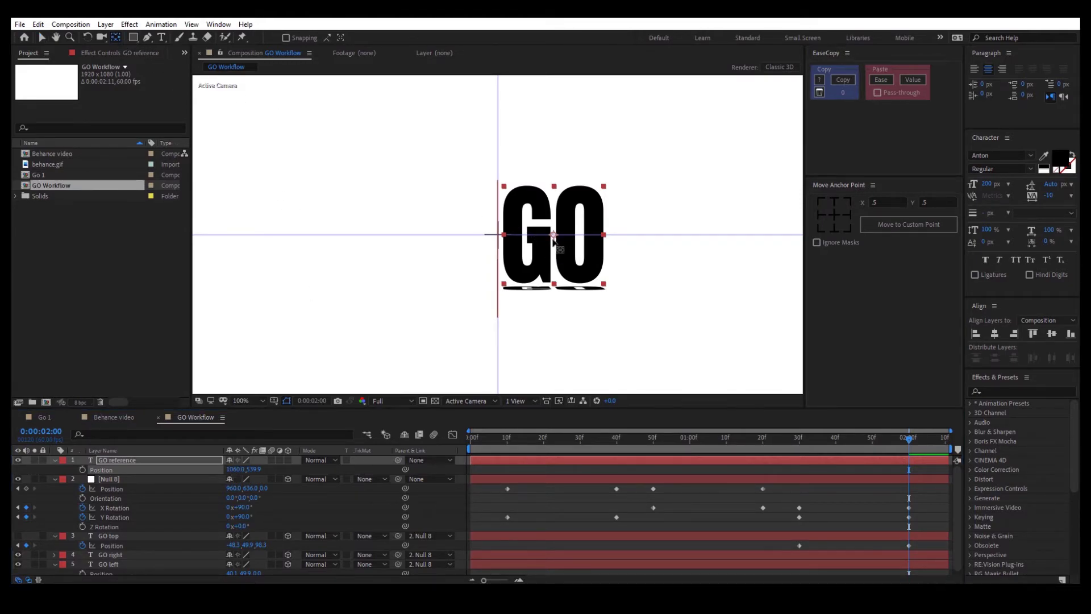
pyautogui.press('.')
pyautogui.moveTo(611, 241); pyautogui.dragTo(500, 241)
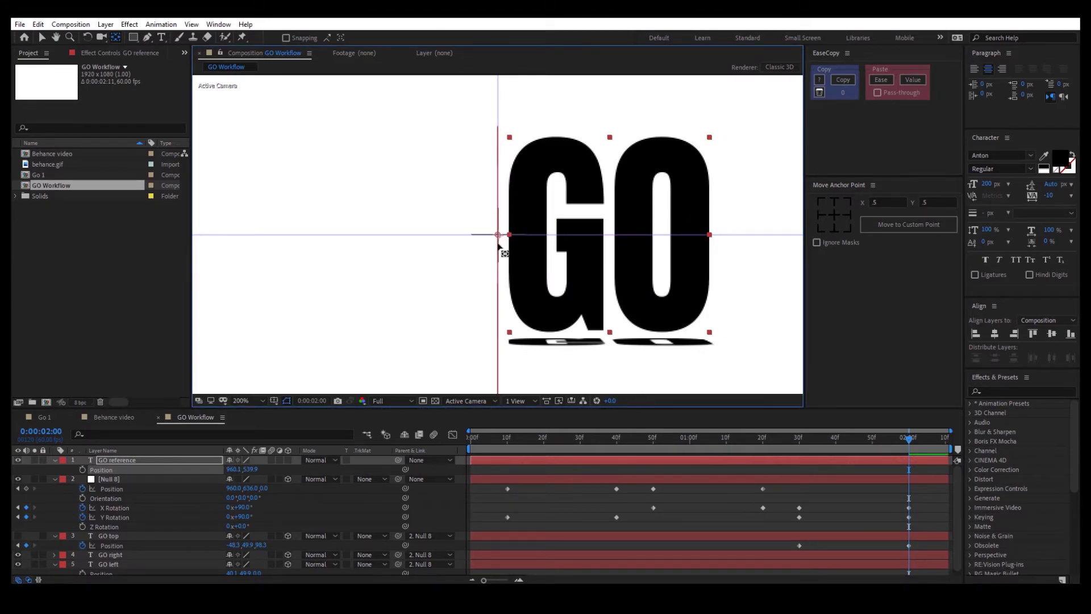
pyautogui.press(',')
pyautogui.press(',')
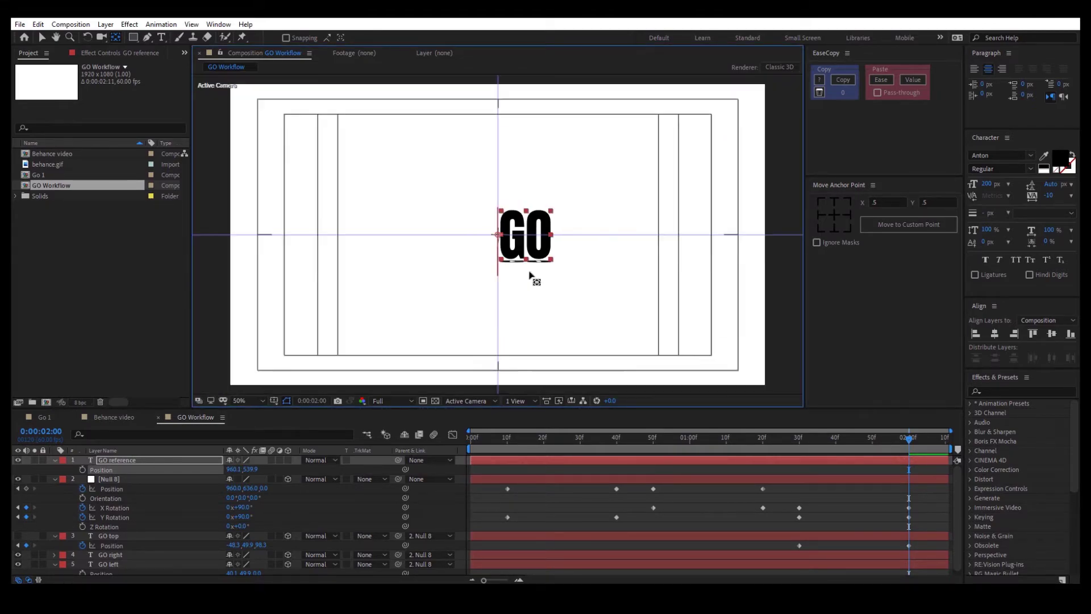
pyautogui.click(995, 333)
pyautogui.click(233, 470)
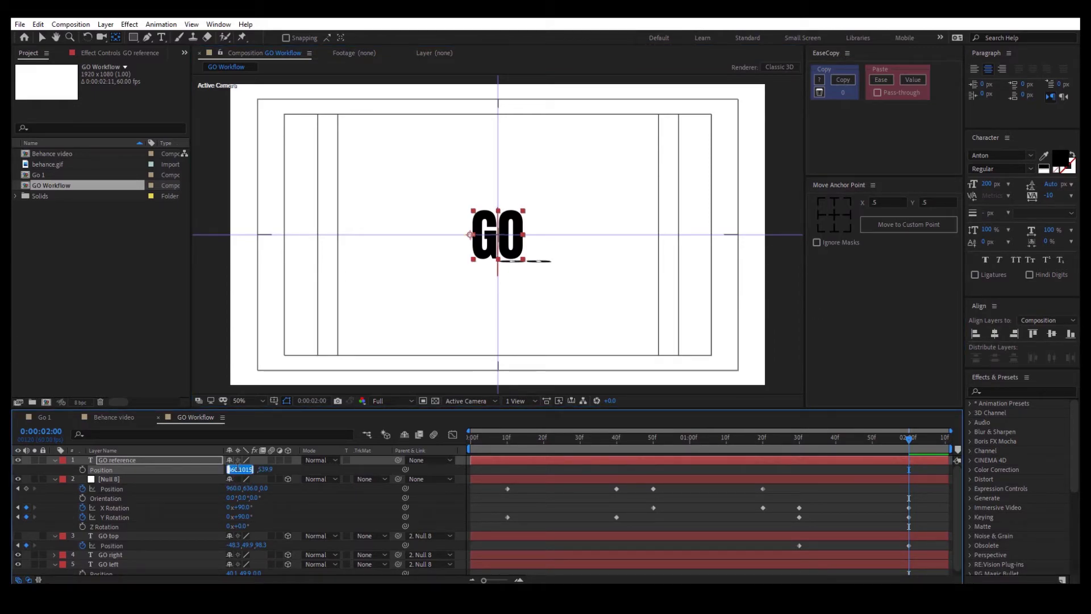
pyautogui.click(18, 459)
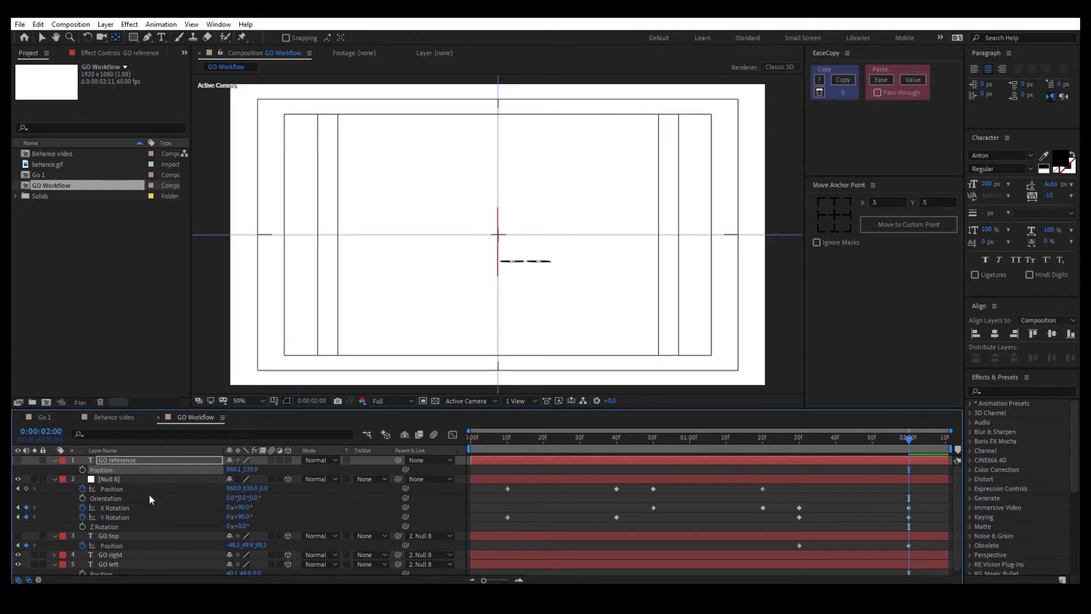
pyautogui.click(18, 535)
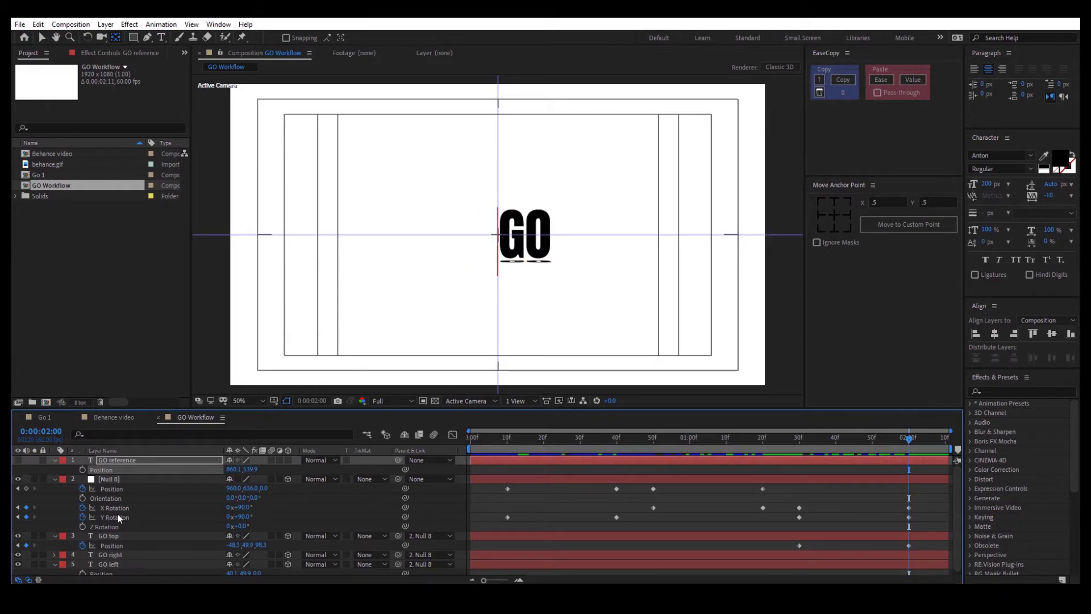
# - Add a Null 8 Position keyframe at 2:00 with X 860.1 and preview the animation
pyautogui.click(118, 481)
pyautogui.click(25, 489)
pyautogui.moveTo(909, 439)
pyautogui.mouseDown()
pyautogui.moveTo(799, 441)
pyautogui.moveTo(908, 449)
pyautogui.mouseUp()
pyautogui.click(892, 488)
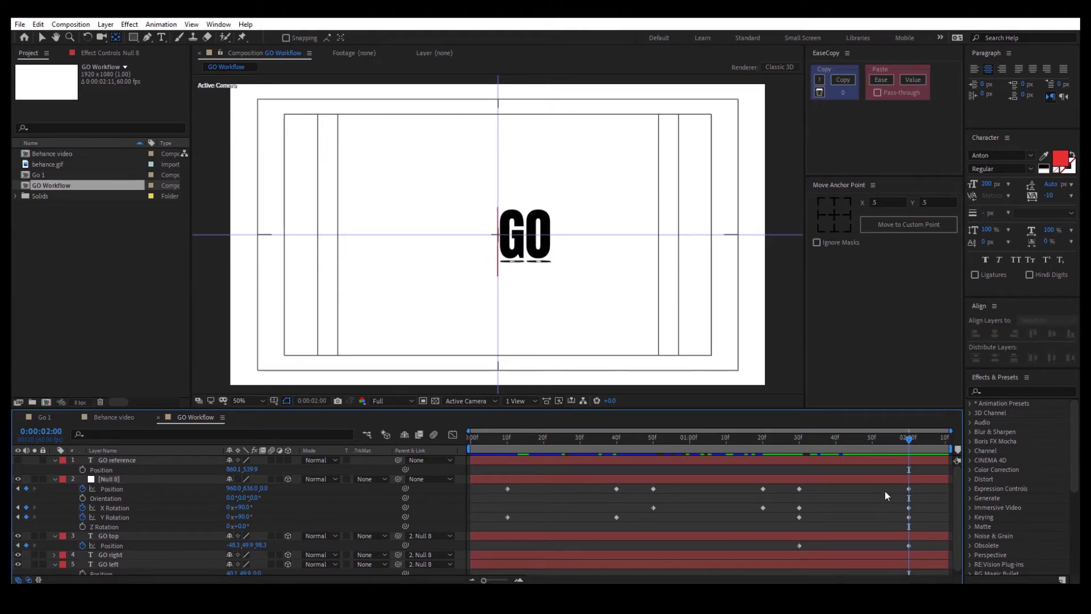
pyautogui.click(231, 488)
pyautogui.write('860.1')
pyautogui.press('Return')
pyautogui.moveTo(900, 446); pyautogui.dragTo(504, 475)
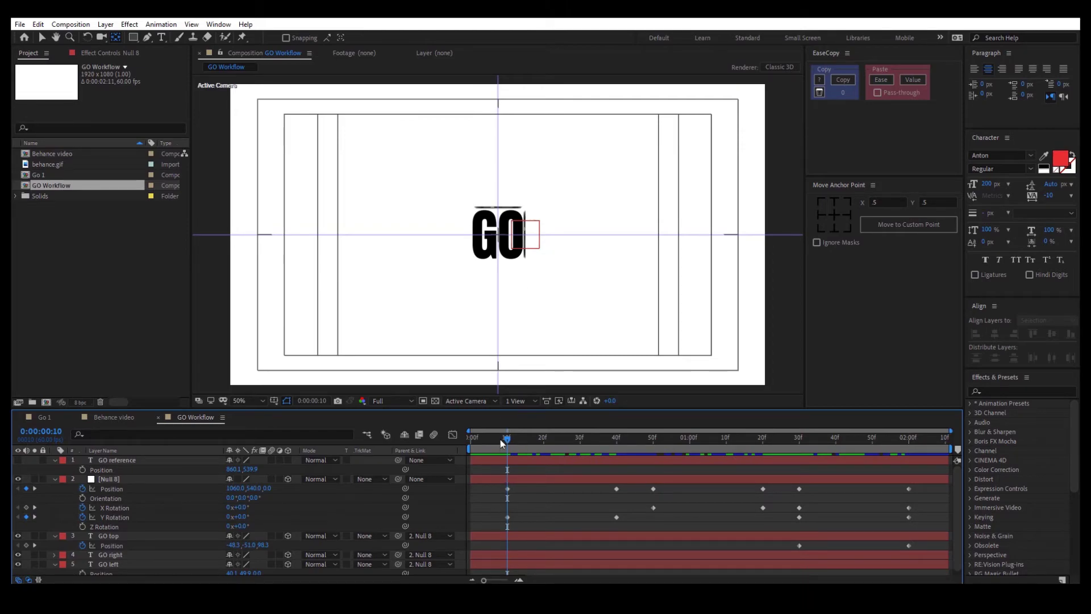
pyautogui.moveTo(509, 441)
pyautogui.mouseDown()
pyautogui.moveTo(524, 440)
pyautogui.moveTo(510, 442)
pyautogui.mouseUp()
pyautogui.moveTo(508, 440)
pyautogui.mouseDown()
pyautogui.moveTo(520, 439)
pyautogui.moveTo(489, 440)
pyautogui.moveTo(612, 440)
pyautogui.moveTo(508, 454)
pyautogui.mouseUp()
pyautogui.scroll(-1, 526, 485)
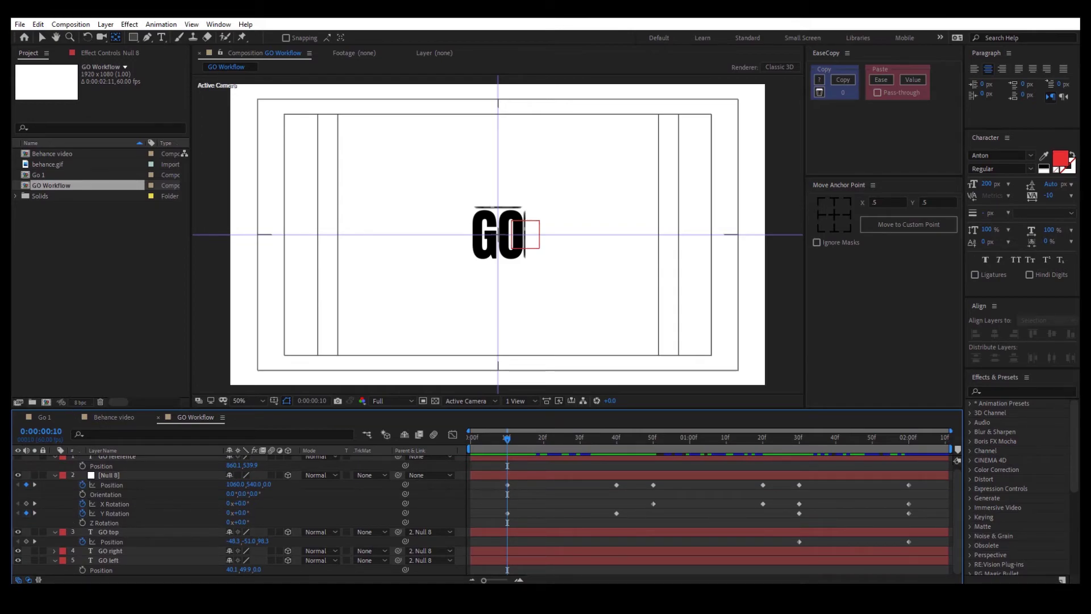
pyautogui.click(152, 550)
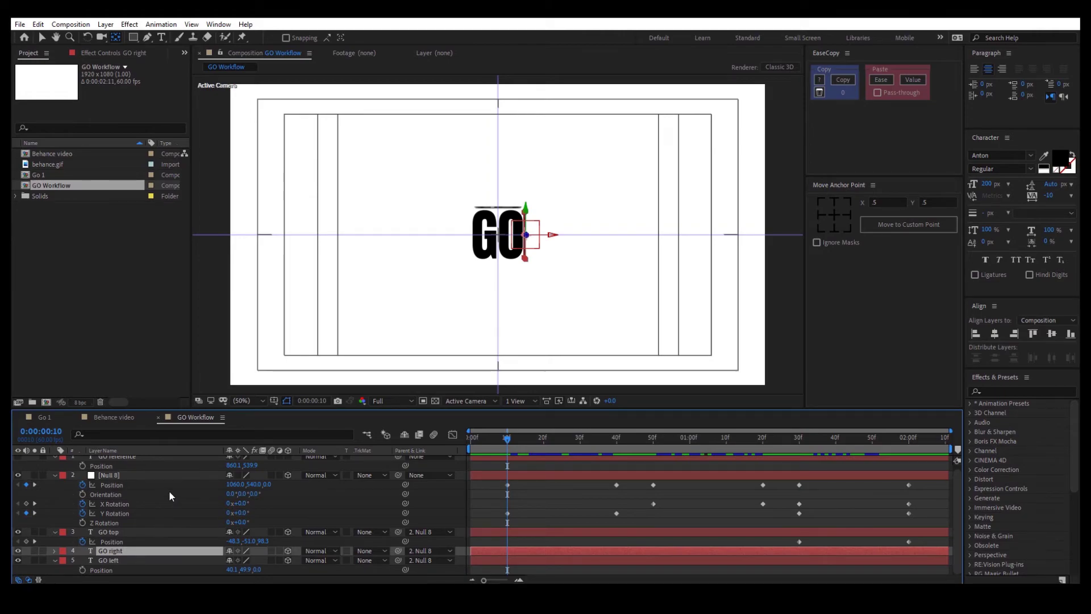
# - Keyframe GO right's Y Rotation at 10 and 40 frames, setting it to -87.8°
pyautogui.press('r')
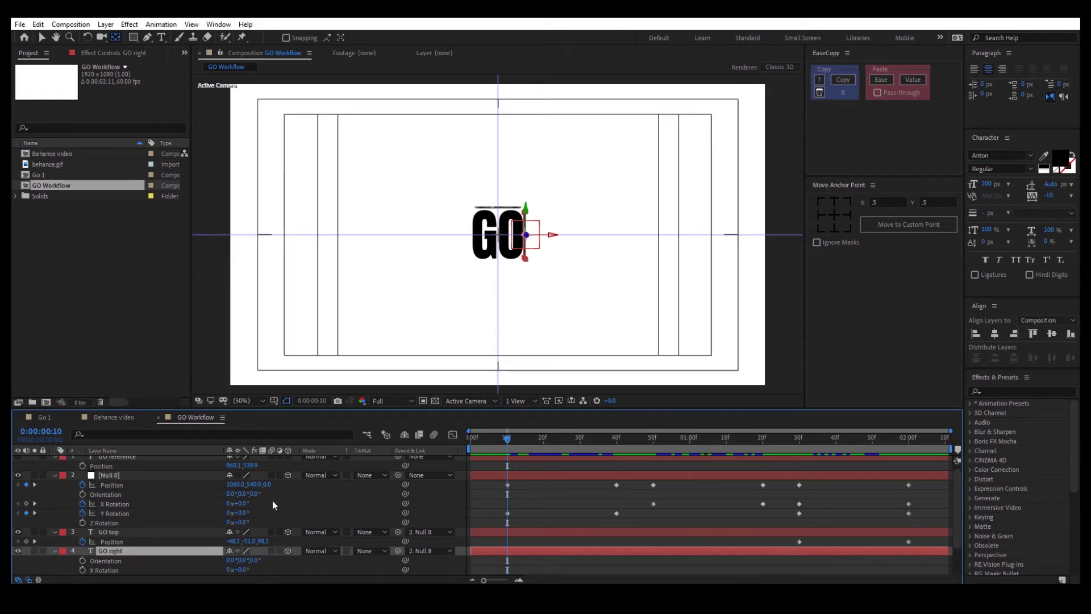
pyautogui.scroll(-3, 196, 526)
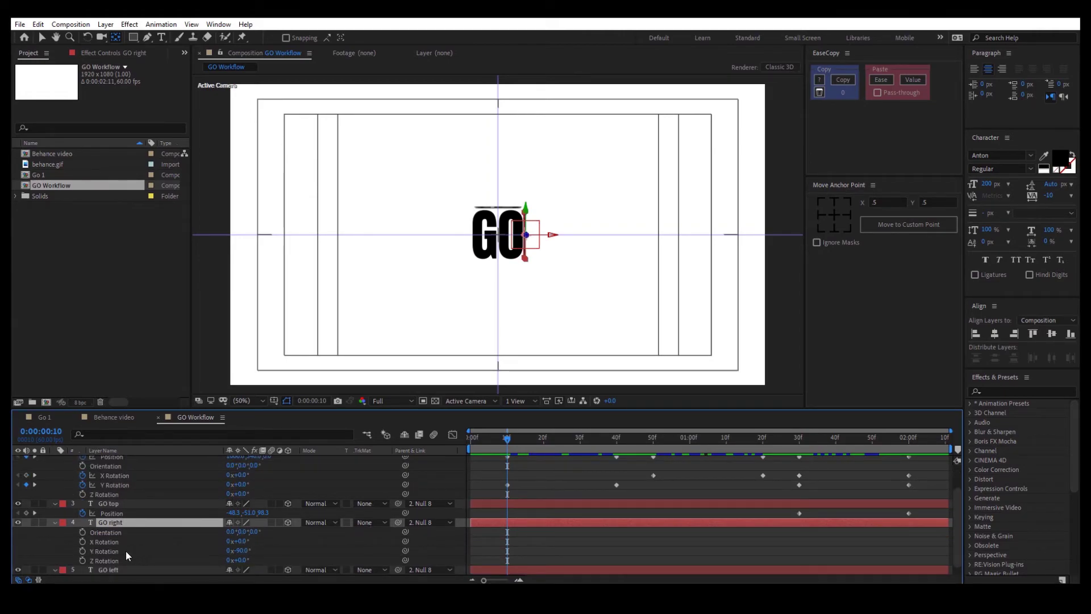
pyautogui.click(83, 552)
pyautogui.moveTo(508, 438); pyautogui.dragTo(616, 450)
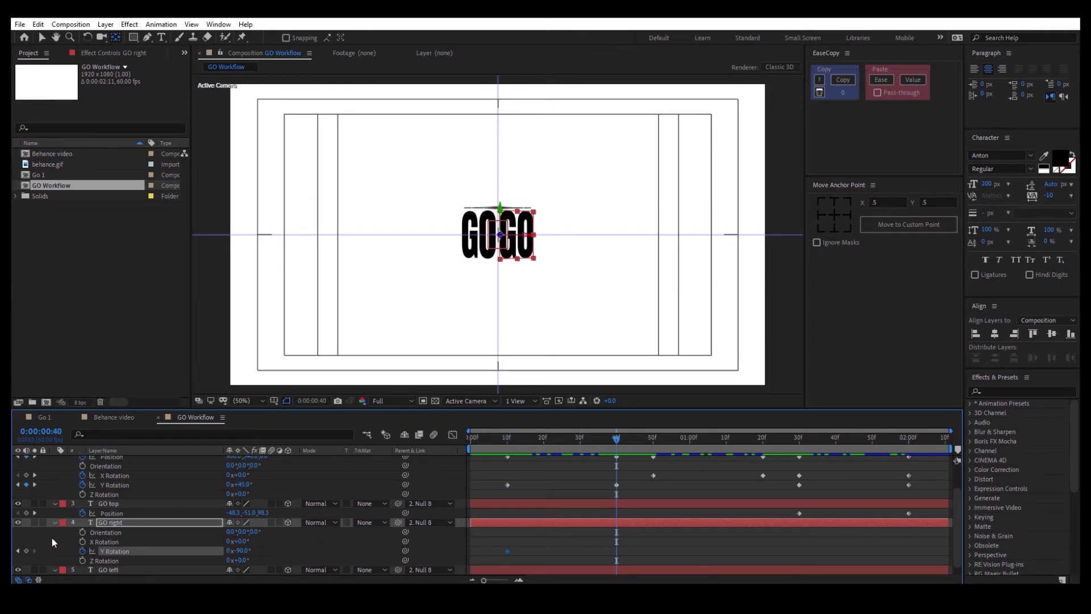
pyautogui.press('j')
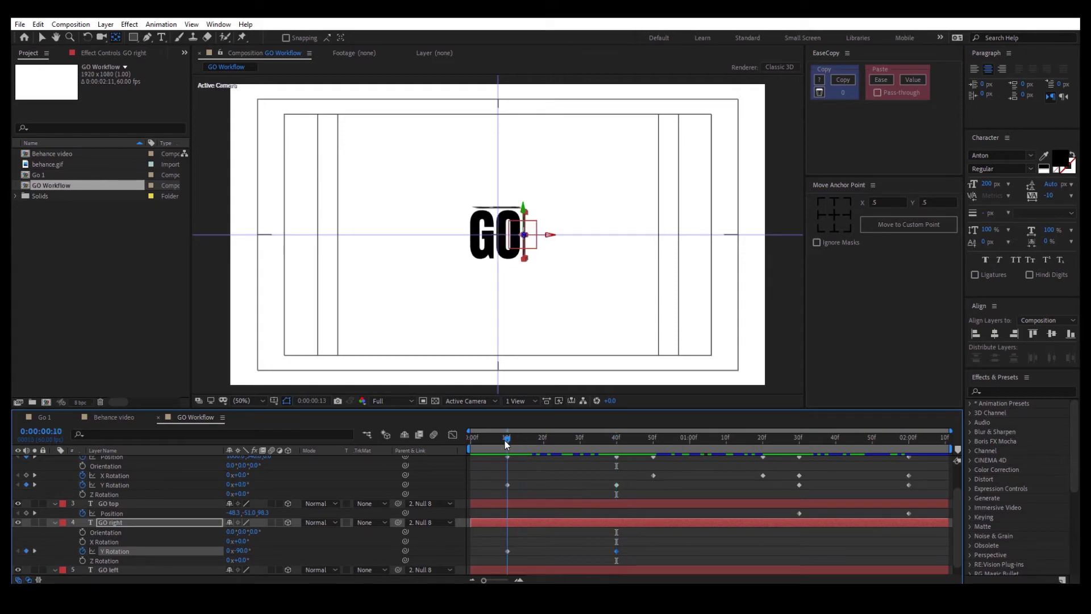
pyautogui.press('.')
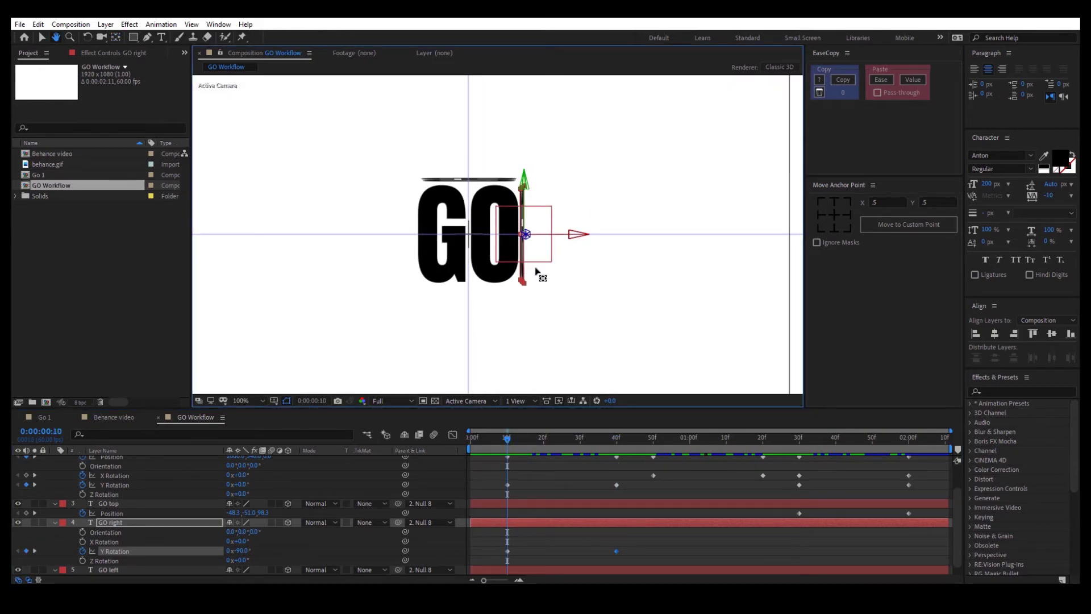
pyautogui.scroll(2, 566, 269)
pyautogui.click(243, 550)
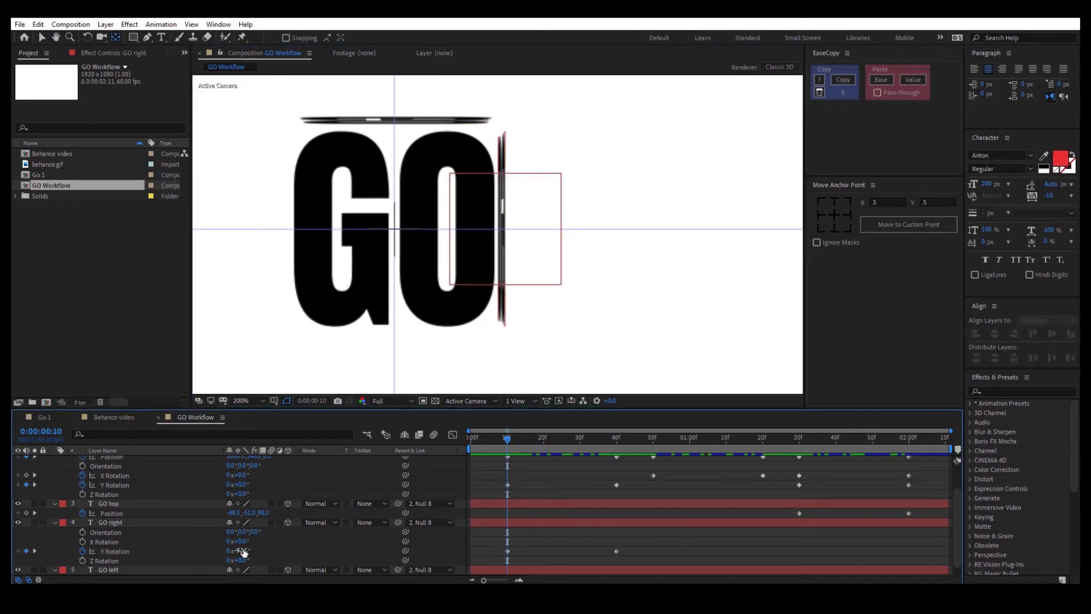
pyautogui.moveTo(243, 551); pyautogui.dragTo(257, 551)
# - Scrub the timeline around frames 17–33 to check the cube rotation
pyautogui.click(482, 454)
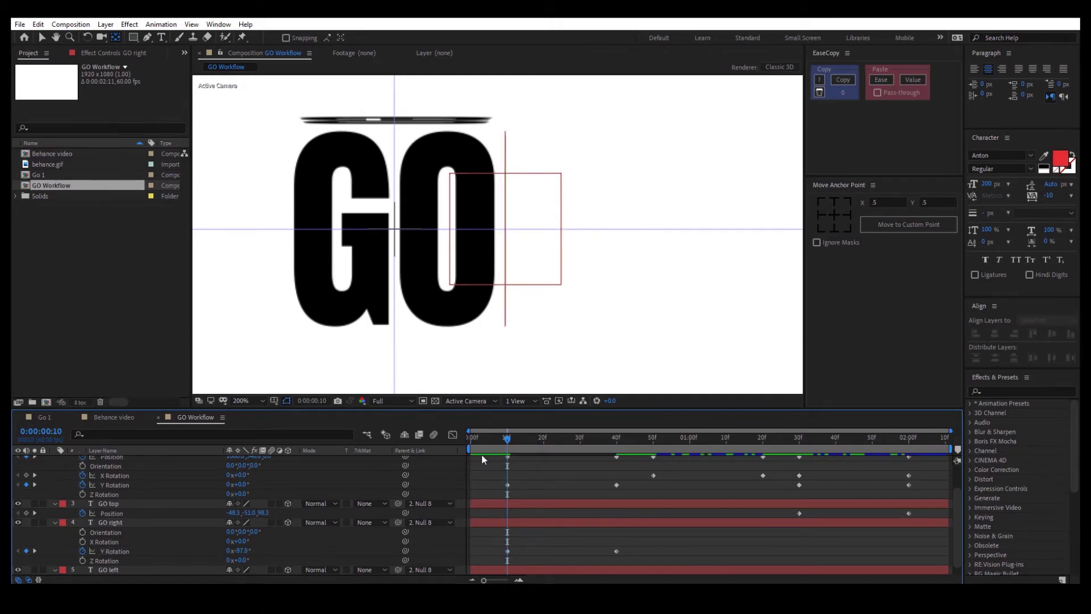
pyautogui.click(115, 476)
pyautogui.moveTo(507, 438); pyautogui.dragTo(507, 498)
pyautogui.press(',')
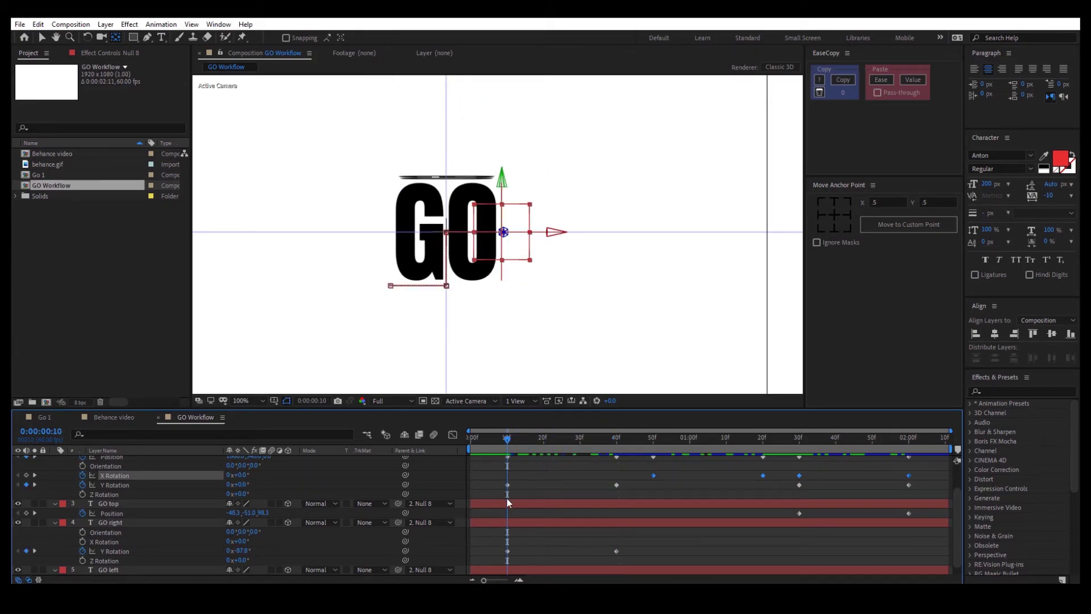
pyautogui.press('v')
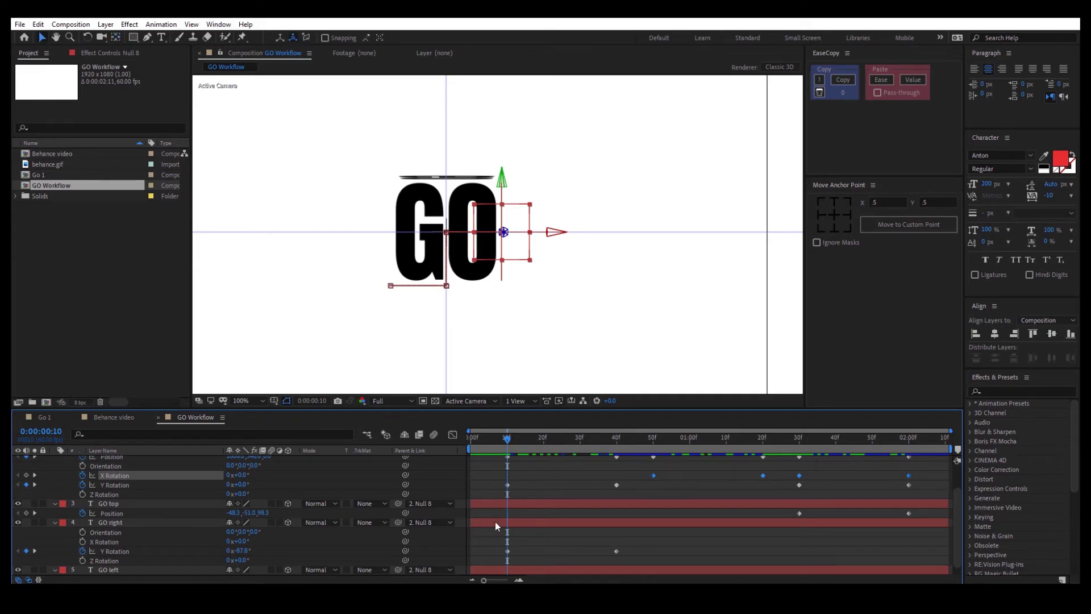
pyautogui.click(493, 523)
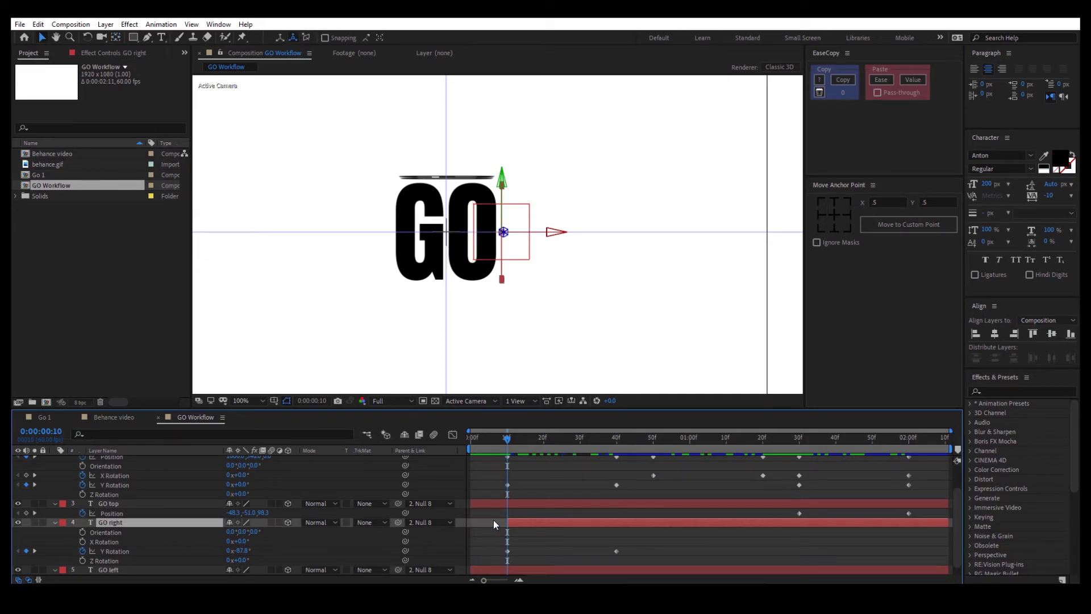
pyautogui.click(492, 537)
pyautogui.moveTo(509, 438); pyautogui.dragTo(657, 446)
pyautogui.click(623, 503)
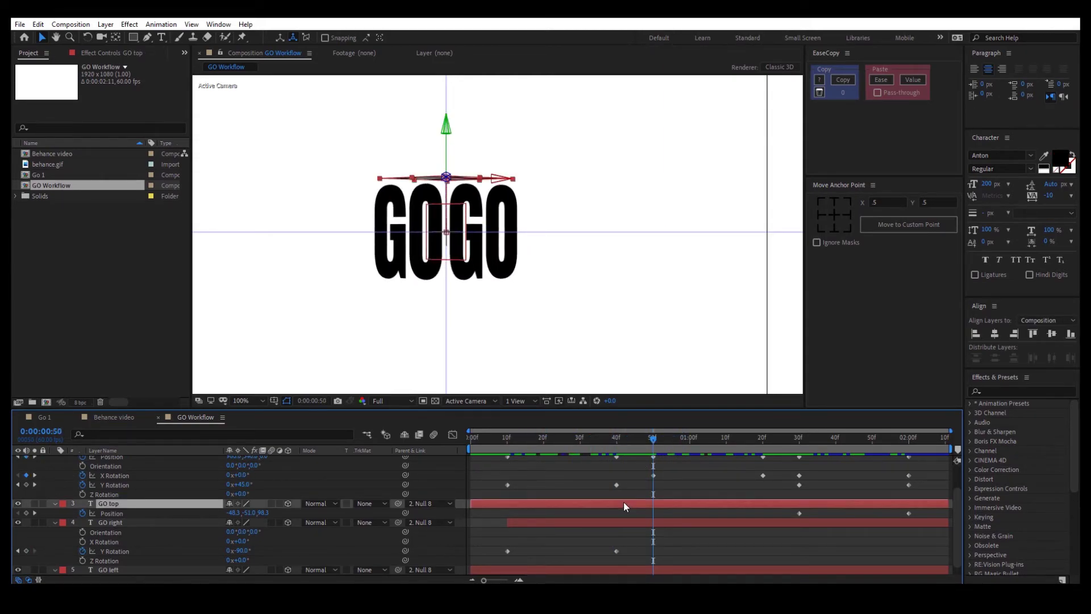
# - Trim GO top to start at 50 frames and keyframe its X Rotation, tilting it to about -87.9°
pyautogui.hotkey('alt', '[')
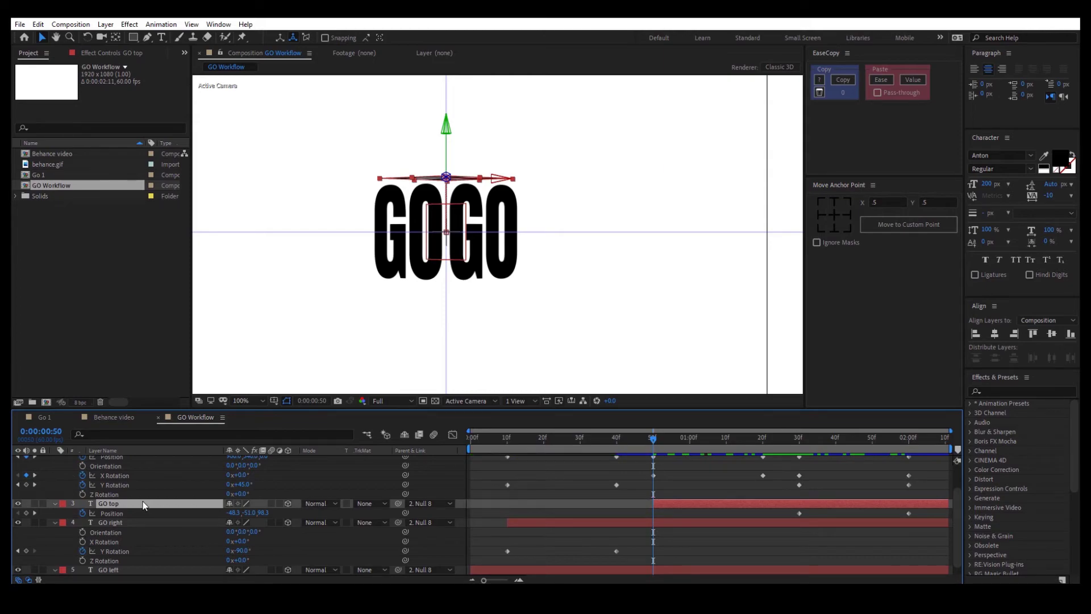
pyautogui.press('r')
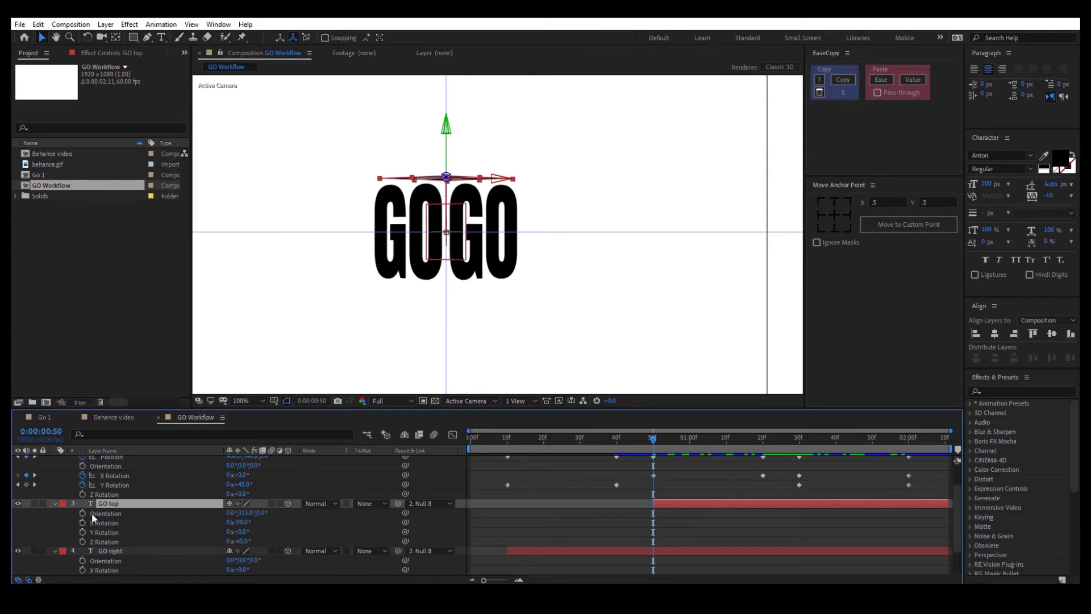
pyautogui.click(82, 523)
pyautogui.moveTo(659, 444); pyautogui.dragTo(755, 448)
pyautogui.click(26, 521)
pyautogui.moveTo(668, 442); pyautogui.dragTo(653, 442)
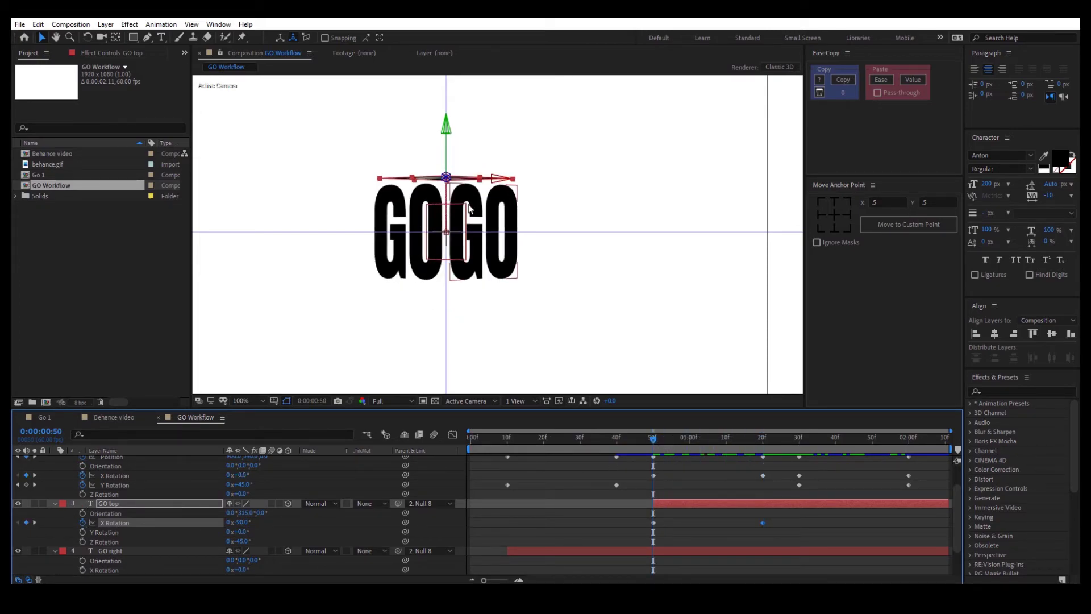
pyautogui.scroll(2, 460, 188)
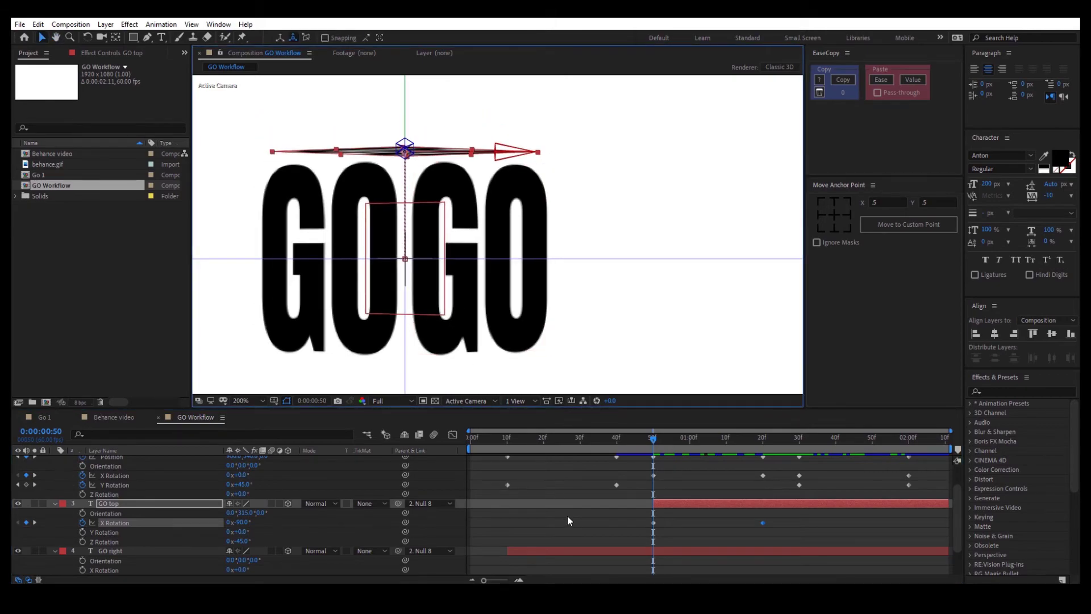
pyautogui.click(274, 510)
pyautogui.moveTo(243, 523); pyautogui.dragTo(259, 524)
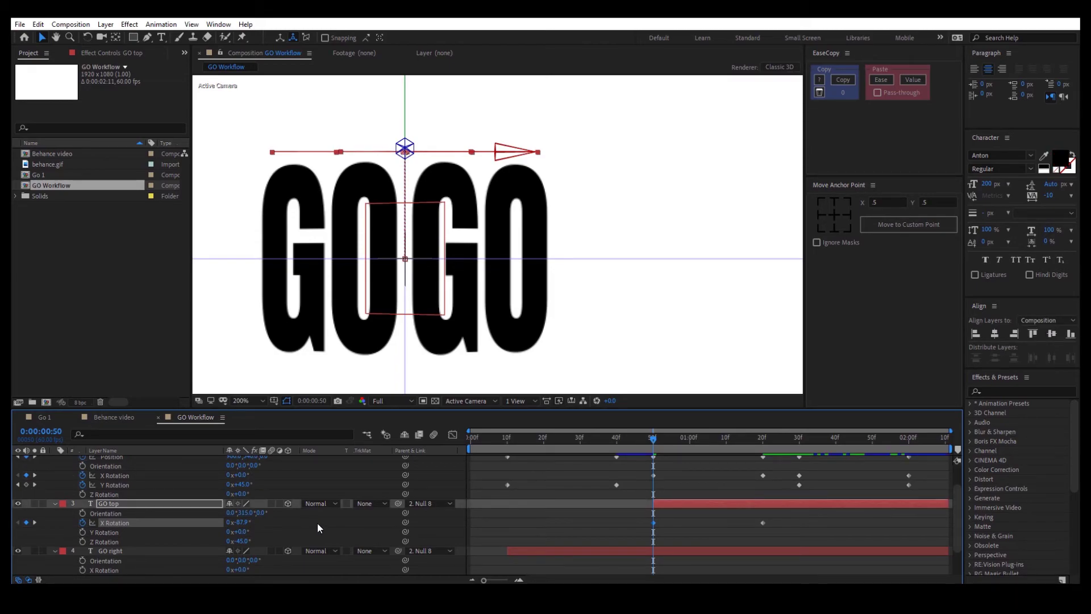
# - Set the comp view to 50% and scrub through the cube animation to 2:00
pyautogui.click(606, 483)
pyautogui.scroll(-1, 503, 304)
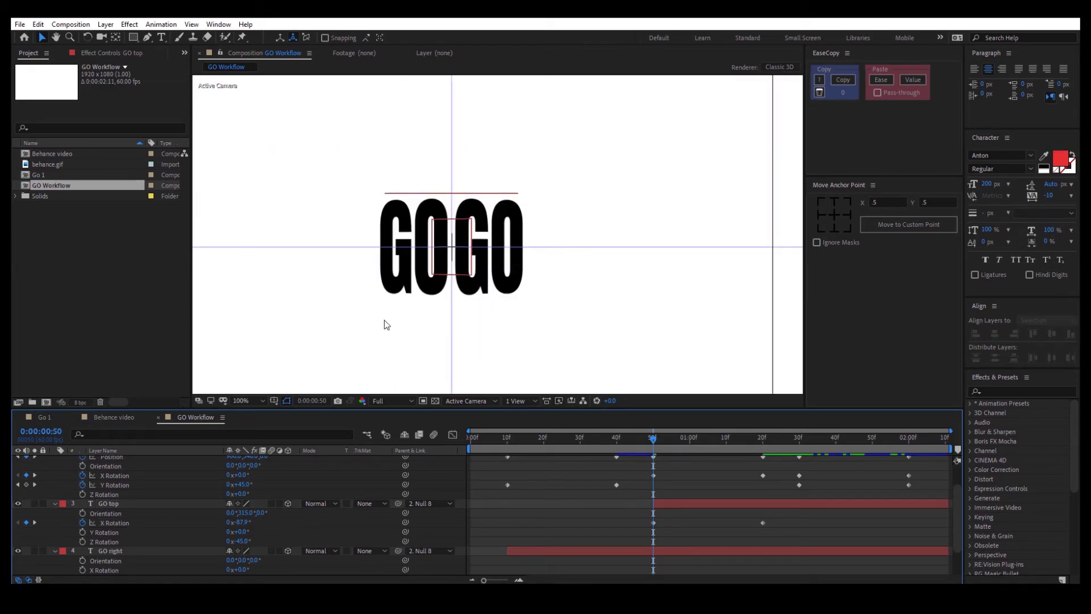
pyautogui.click(241, 400)
pyautogui.click(250, 295)
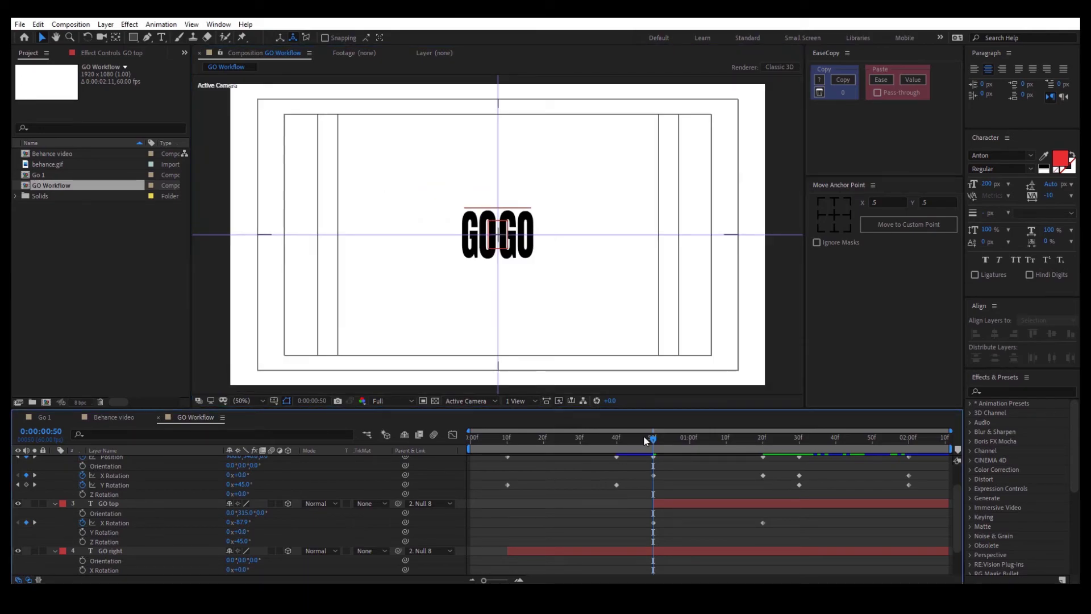
pyautogui.moveTo(633, 445); pyautogui.dragTo(529, 497)
pyautogui.moveTo(641, 503); pyautogui.dragTo(904, 509)
pyautogui.press('j')
pyautogui.press('.')
# - Keyframe GO right's Orientation at 0° on 1:30
pyautogui.moveTo(528, 275); pyautogui.dragTo(499, 291)
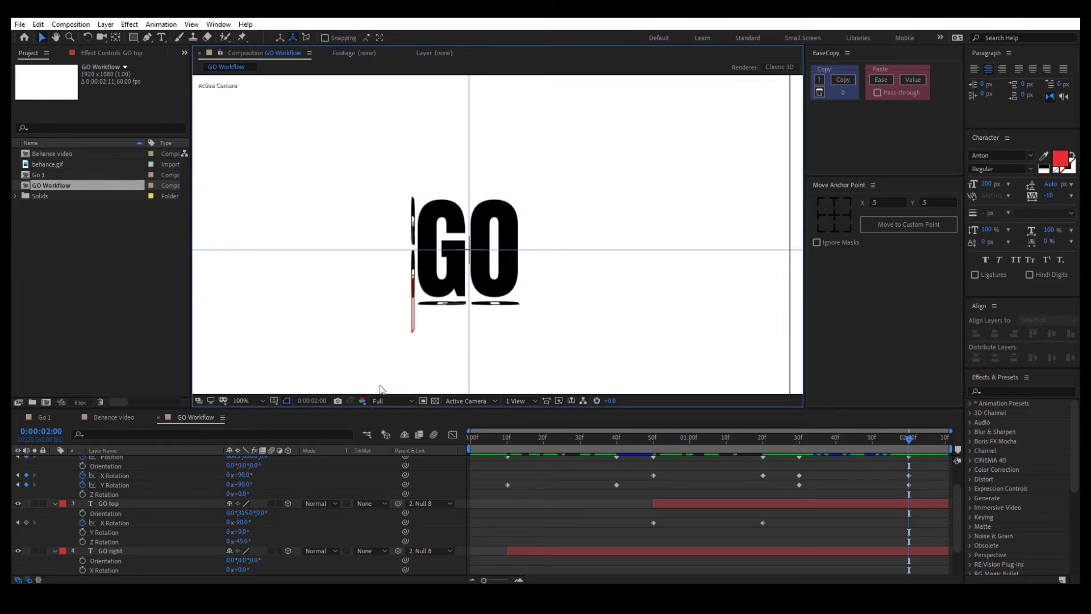
pyautogui.scroll(-2, 155, 503)
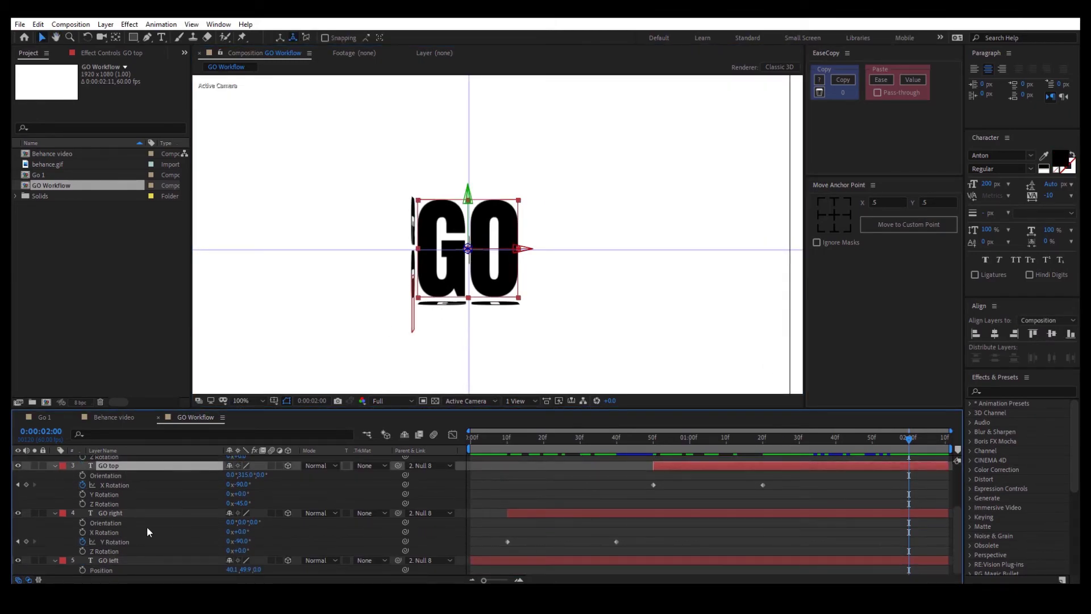
pyautogui.click(134, 512)
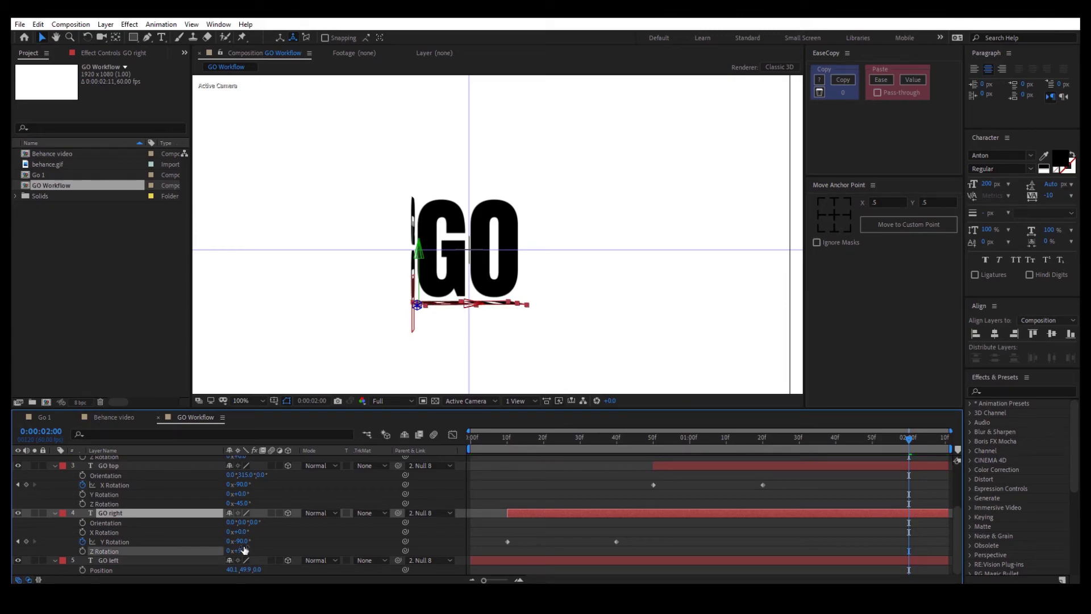
pyautogui.moveTo(238, 541); pyautogui.dragTo(270, 522)
pyautogui.hotkey('ctrl', 'z')
pyautogui.click(82, 522)
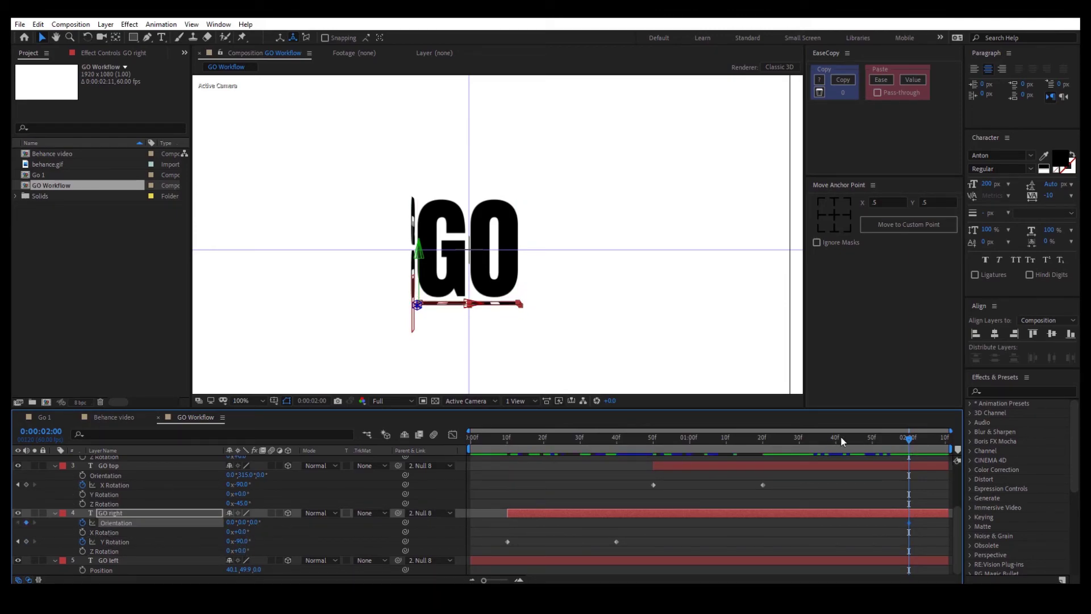
pyautogui.moveTo(875, 442); pyautogui.dragTo(799, 442)
pyautogui.click(26, 521)
# - Set GO right's Orientation Z to 357.9° at 2:00 and trim the layer to end there
pyautogui.moveTo(811, 440); pyautogui.dragTo(904, 444)
pyautogui.click(455, 317)
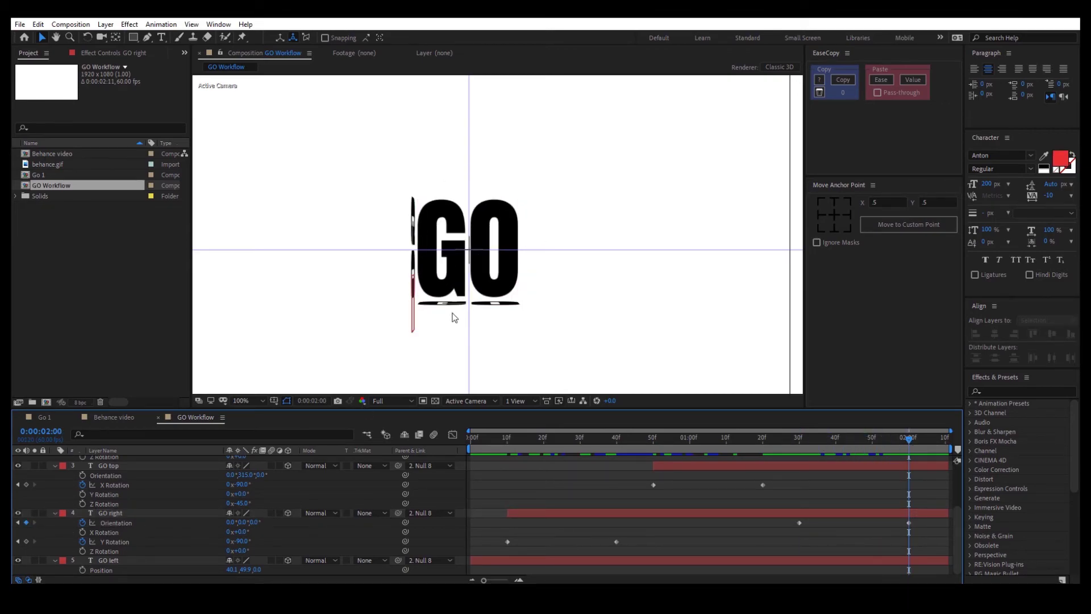
pyautogui.press('.')
pyautogui.moveTo(254, 522); pyautogui.dragTo(247, 528)
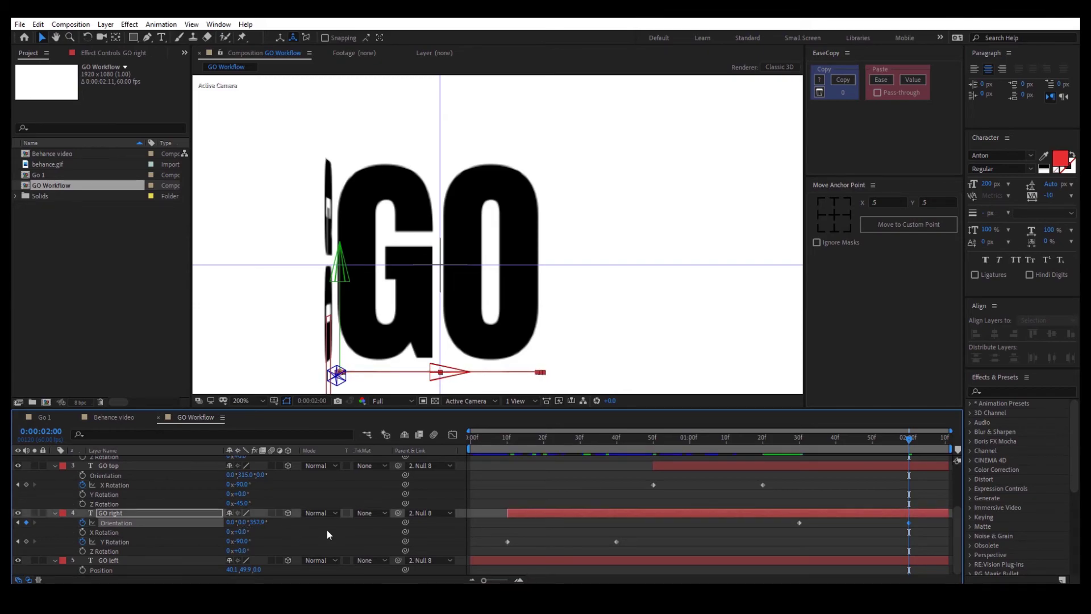
pyautogui.press('F2')
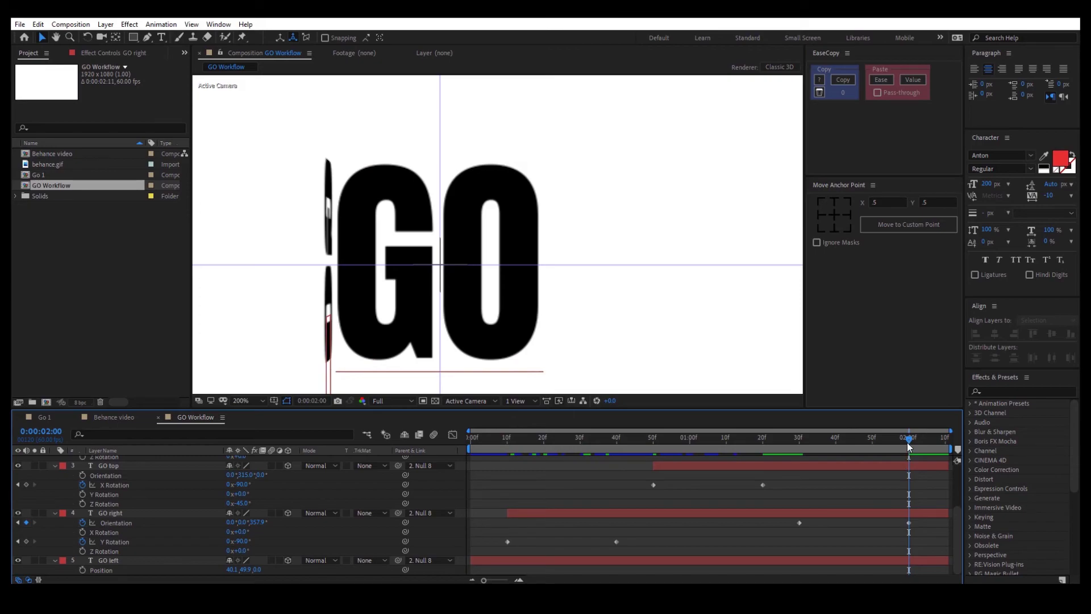
pyautogui.click(916, 511)
pyautogui.hotkey('alt', ']')
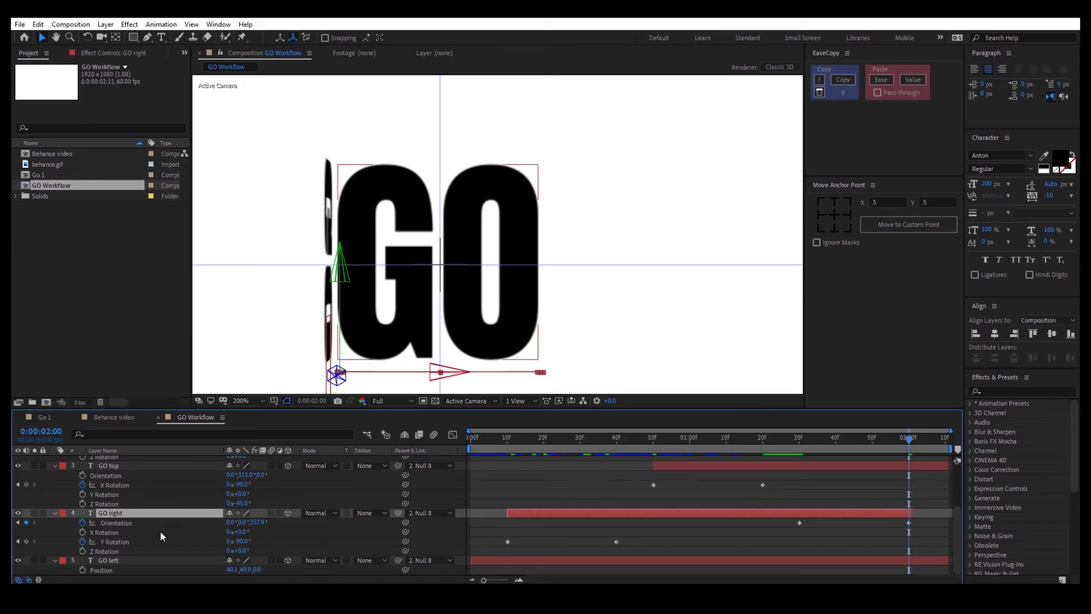
# - Select GO left and reveal its rotation properties
pyautogui.click(124, 560)
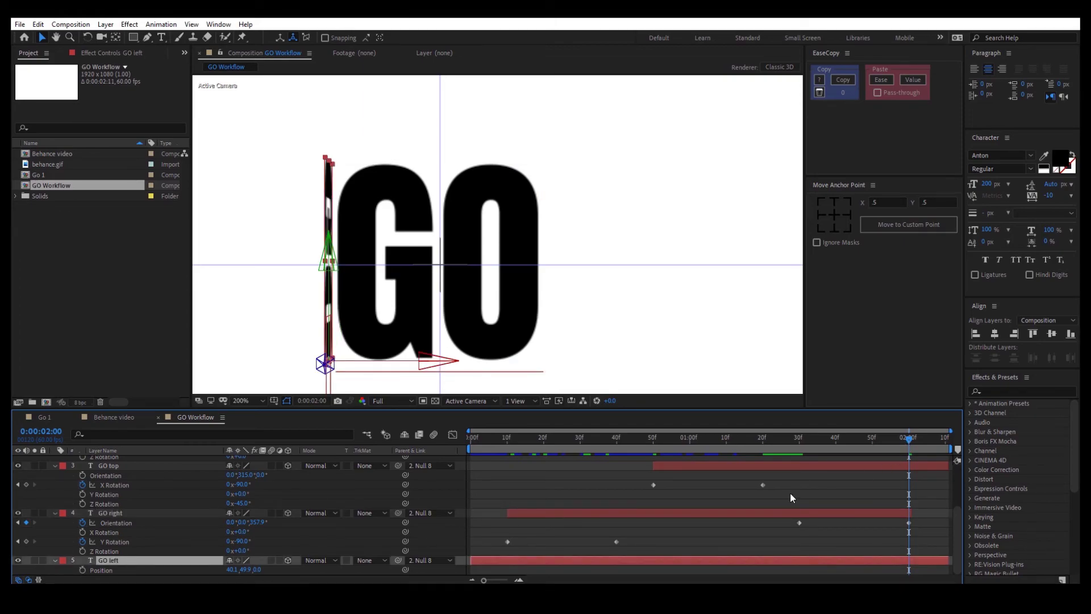
pyautogui.press('r')
pyautogui.scroll(-2, 216, 544)
pyautogui.moveTo(243, 560)
pyautogui.mouseDown()
pyautogui.moveTo(251, 541)
pyautogui.moveTo(243, 569)
pyautogui.mouseUp()
# - Keyframe GO left's Orientation at 1:30 and 2:00 with X 357.9°, trimming the layer to end at 2:00
pyautogui.click(82, 543)
pyautogui.moveTo(908, 440)
pyautogui.mouseDown()
pyautogui.moveTo(799, 439)
pyautogui.moveTo(909, 440)
pyautogui.mouseUp()
pyautogui.click(27, 541)
pyautogui.press('F2')
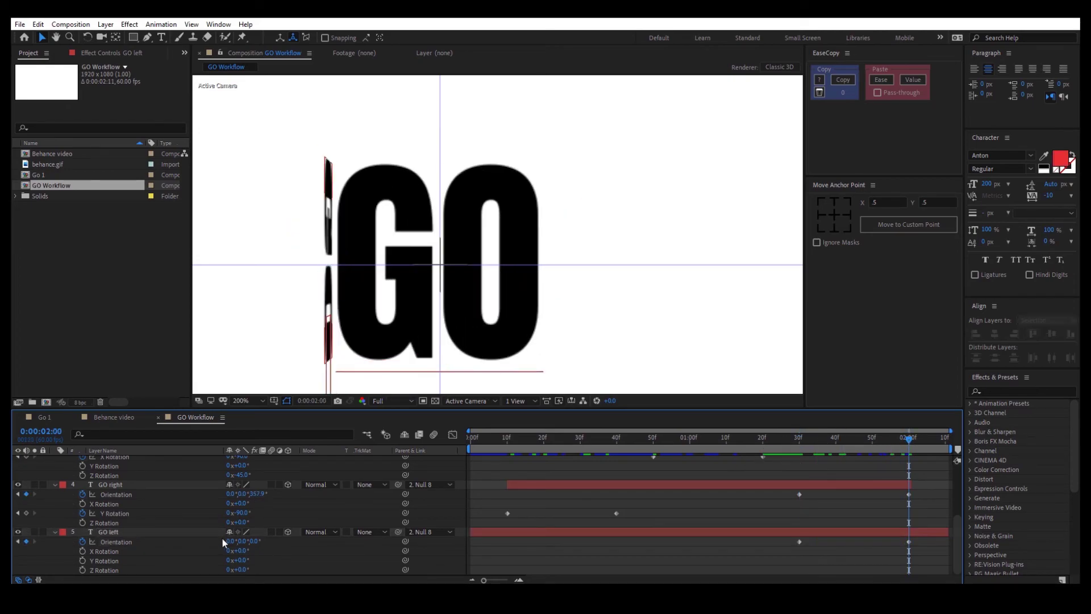
pyautogui.moveTo(233, 541)
pyautogui.mouseDown()
pyautogui.moveTo(217, 540)
pyautogui.moveTo(252, 543)
pyautogui.mouseUp()
pyautogui.press('F2')
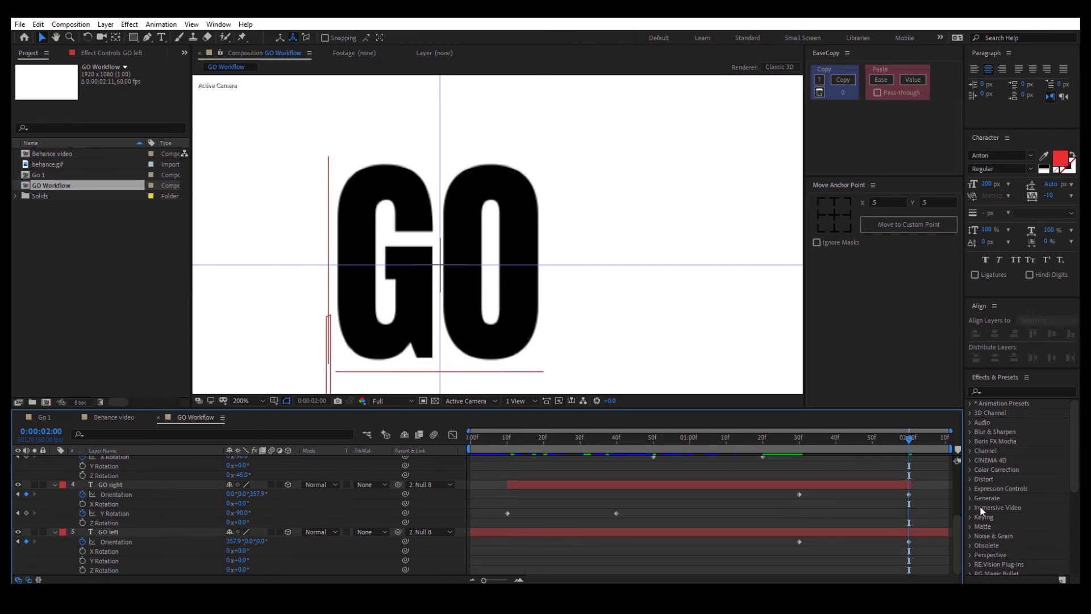
pyautogui.click(923, 533)
pyautogui.hotkey('alt', ']')
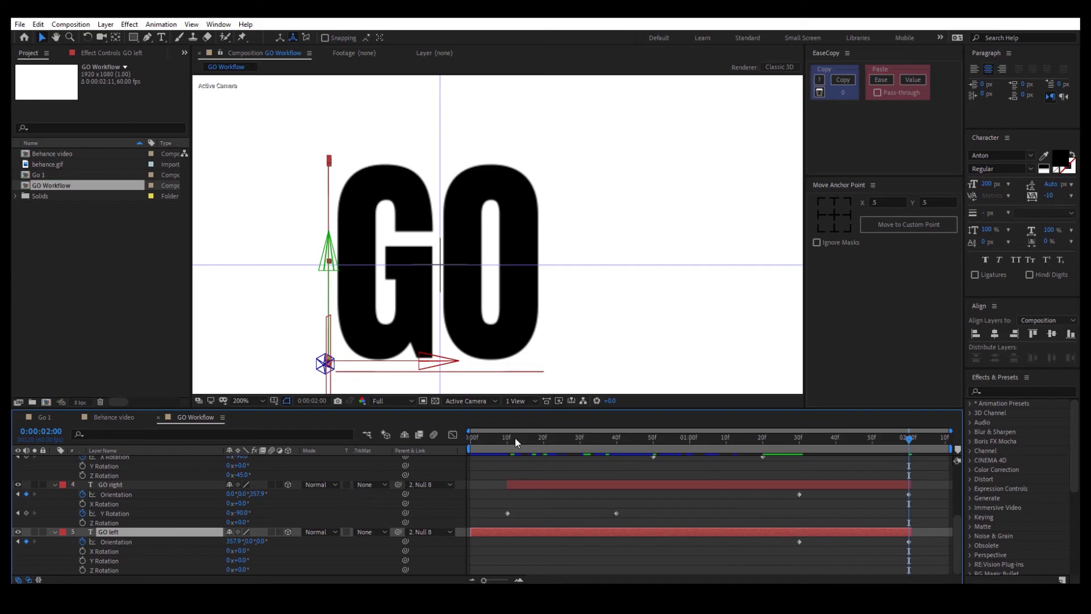
# - Fit the comp in view and scrub through the animation
pyautogui.click(262, 401)
pyautogui.click(290, 216)
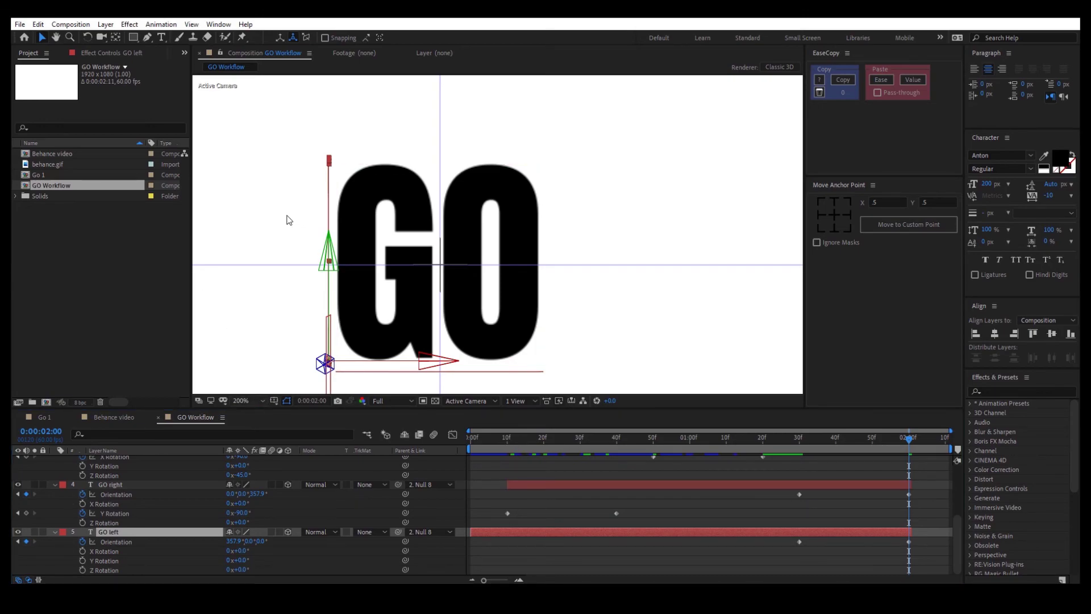
pyautogui.press('F2')
pyautogui.moveTo(528, 445); pyautogui.dragTo(925, 450)
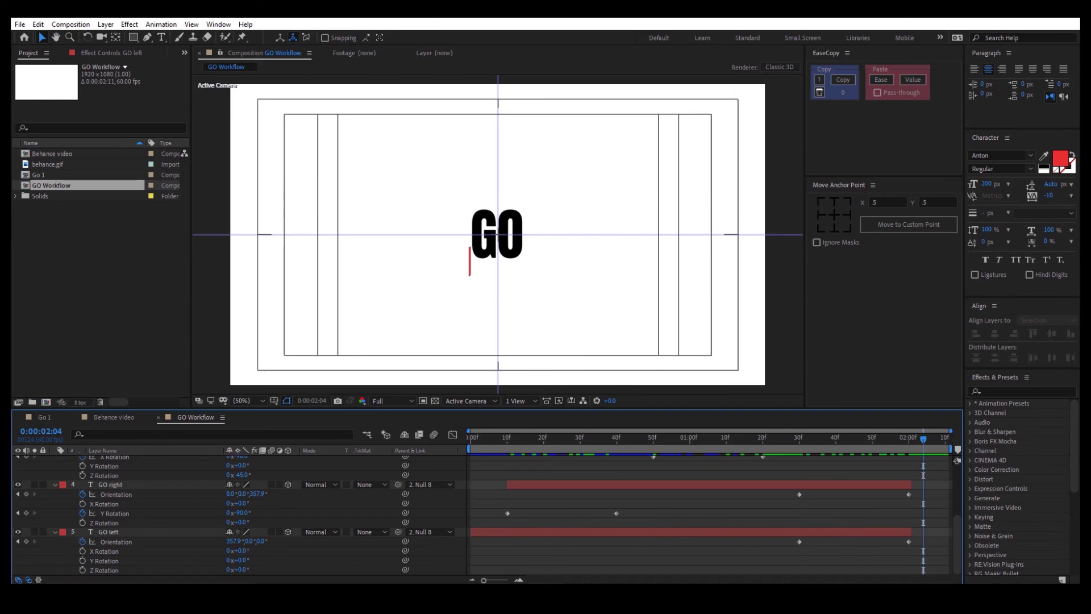
# - Select all five layers and reveal only their keyframed properties
pyautogui.hotkey('ctrl', 'r')
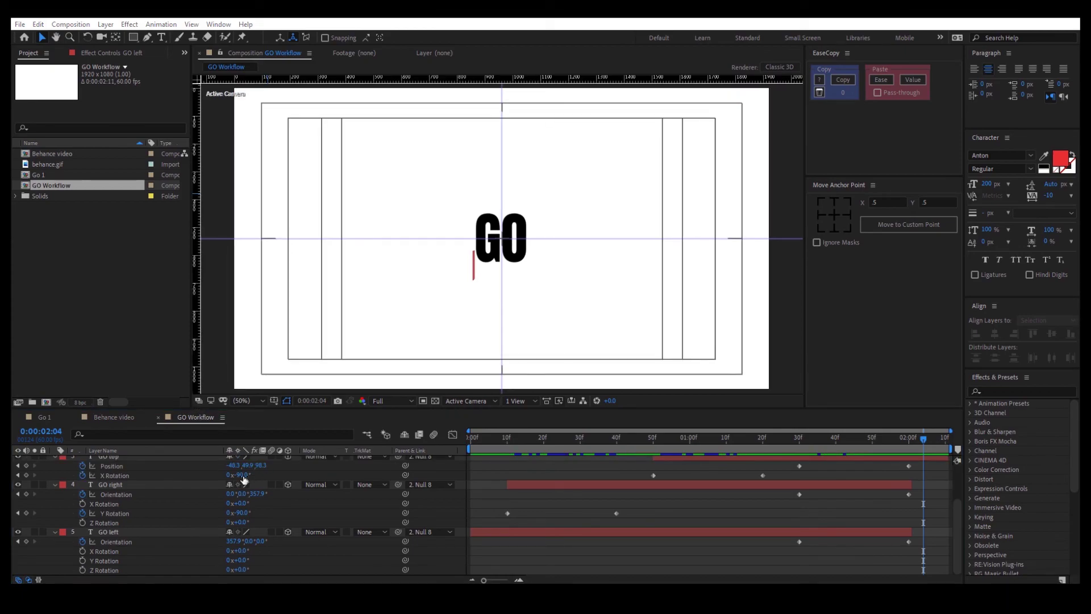
pyautogui.scroll(5, 170, 472)
pyautogui.click(134, 461)
pyautogui.hotkey('ctrl', 'a')
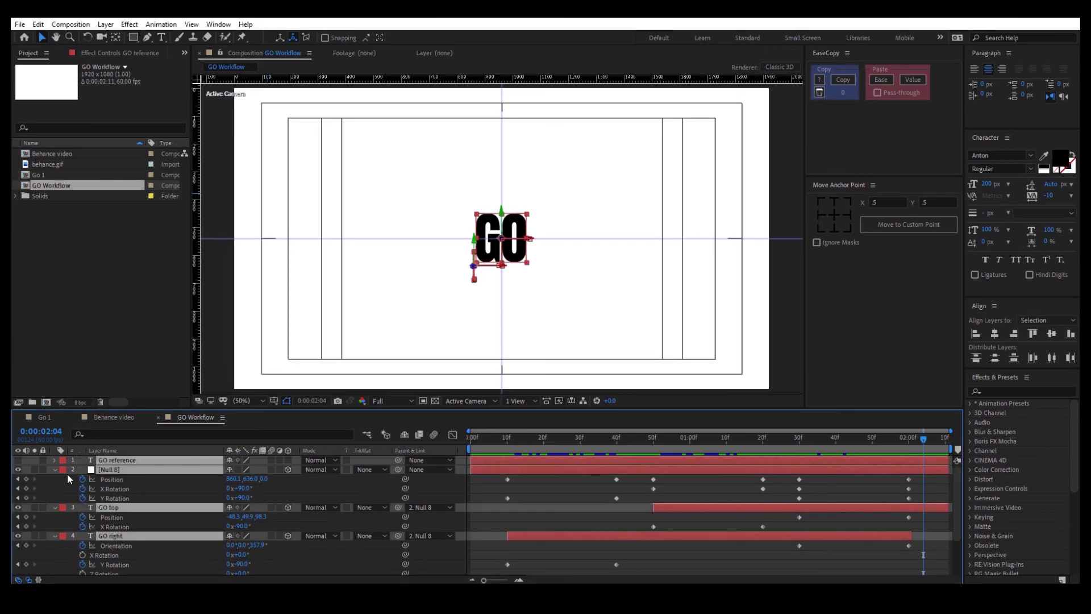
pyautogui.click(54, 469)
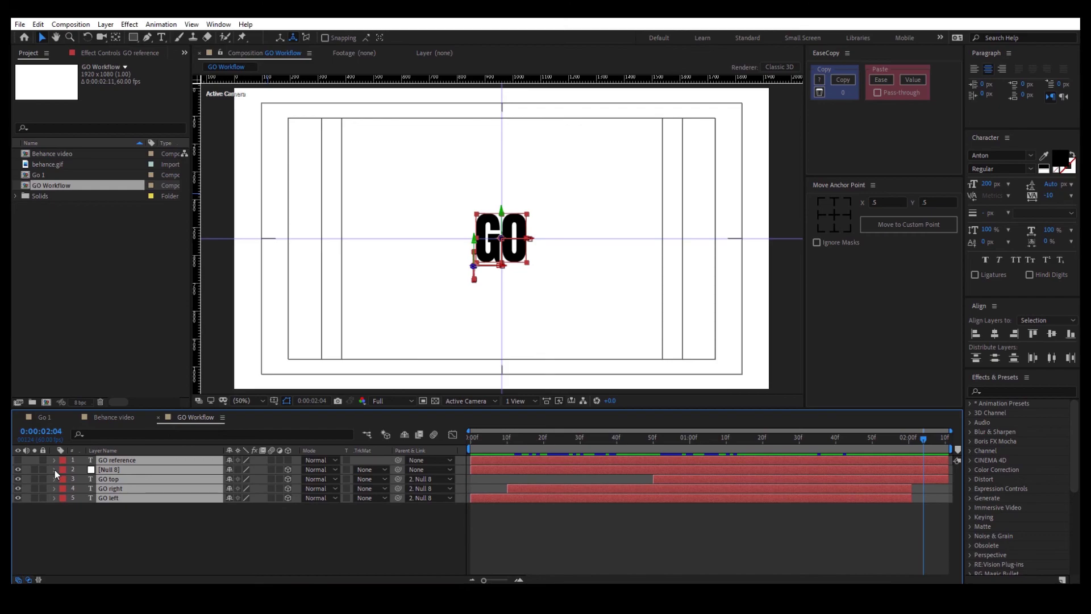
pyautogui.click(117, 508)
pyautogui.moveTo(138, 503); pyautogui.dragTo(111, 458)
pyautogui.press('u')
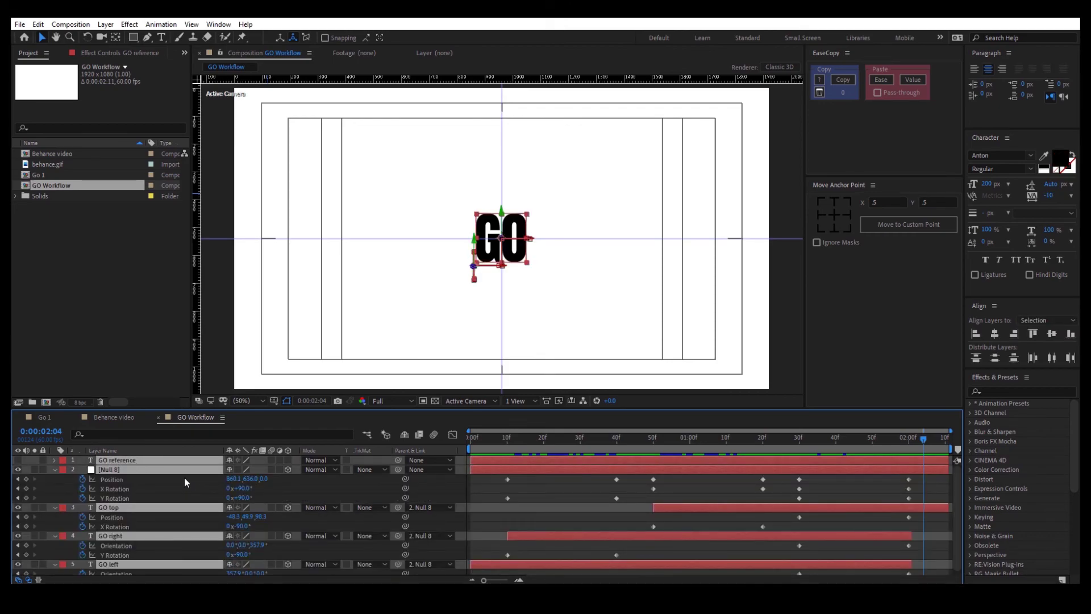
# - Apply Easy Ease to all the selected keyframes
pyautogui.click(916, 526)
pyautogui.moveTo(931, 476); pyautogui.dragTo(448, 572)
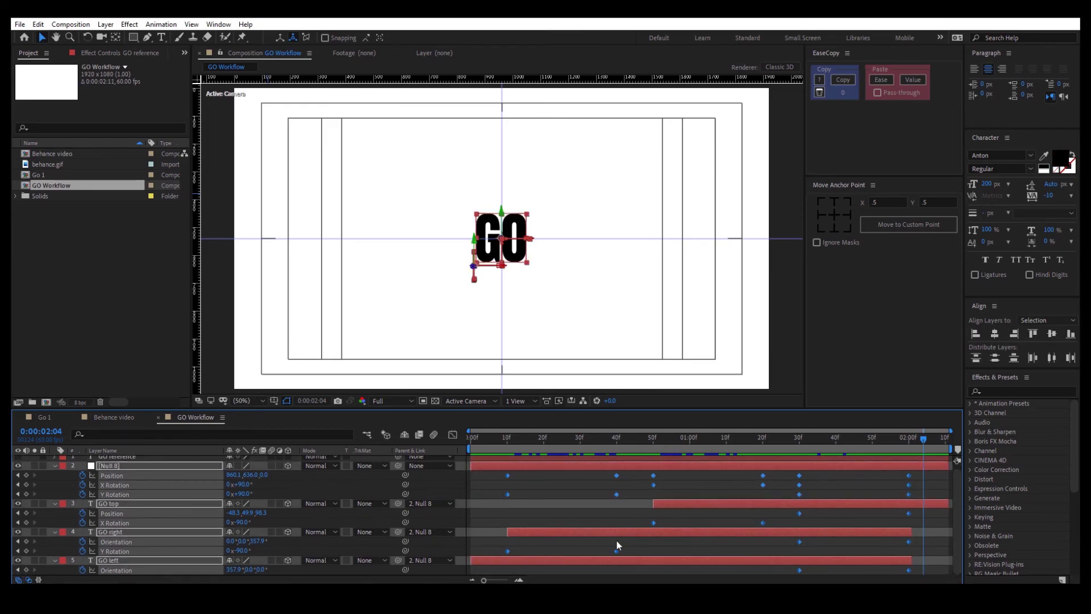
pyautogui.rightClick(616, 551)
pyautogui.moveTo(717, 545)
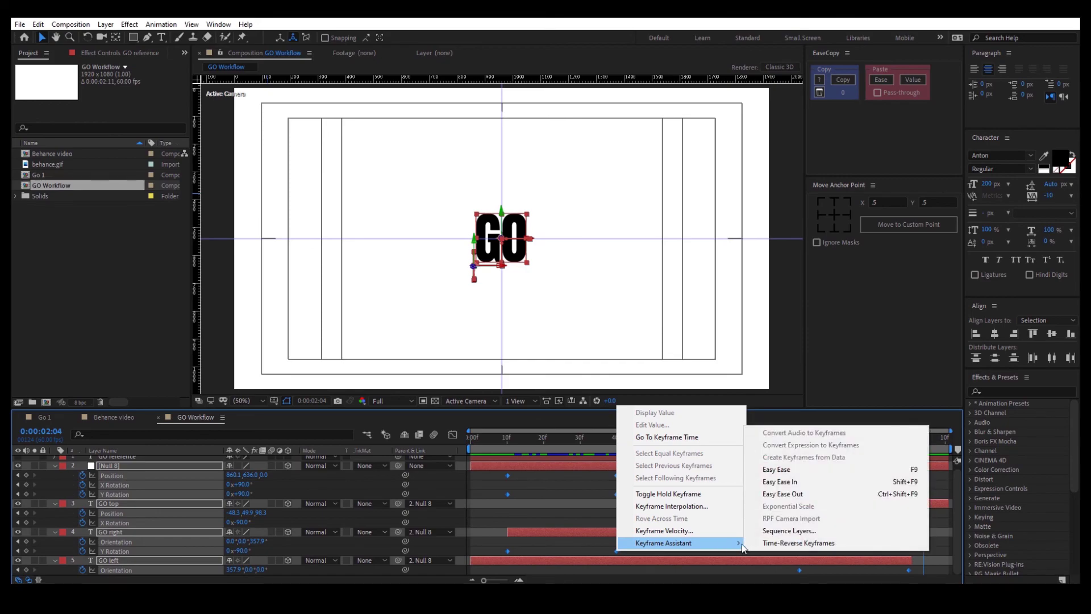
pyautogui.click(795, 470)
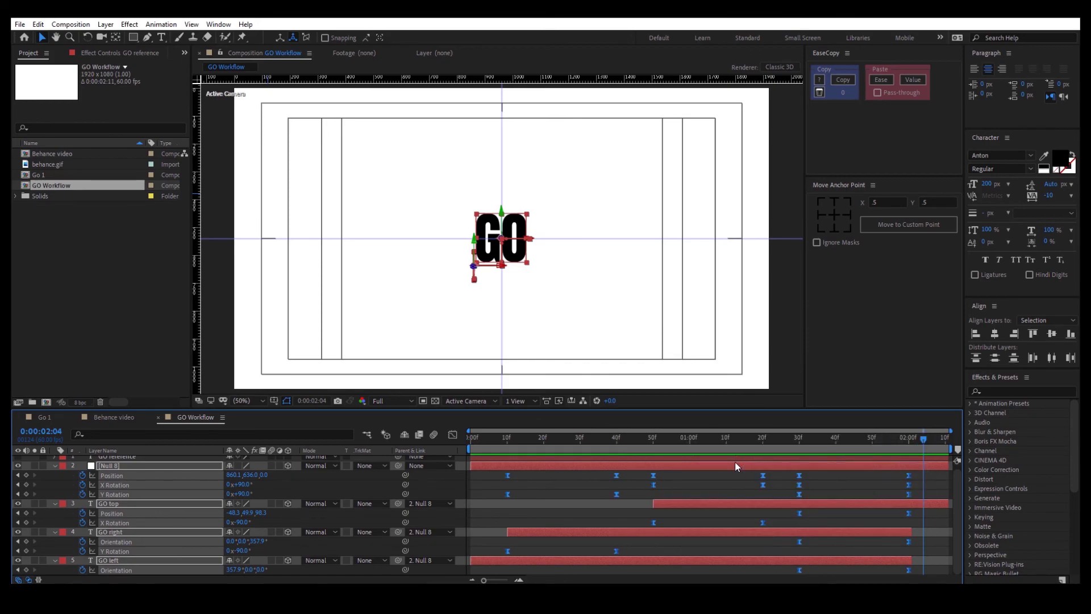
pyautogui.press('F2')
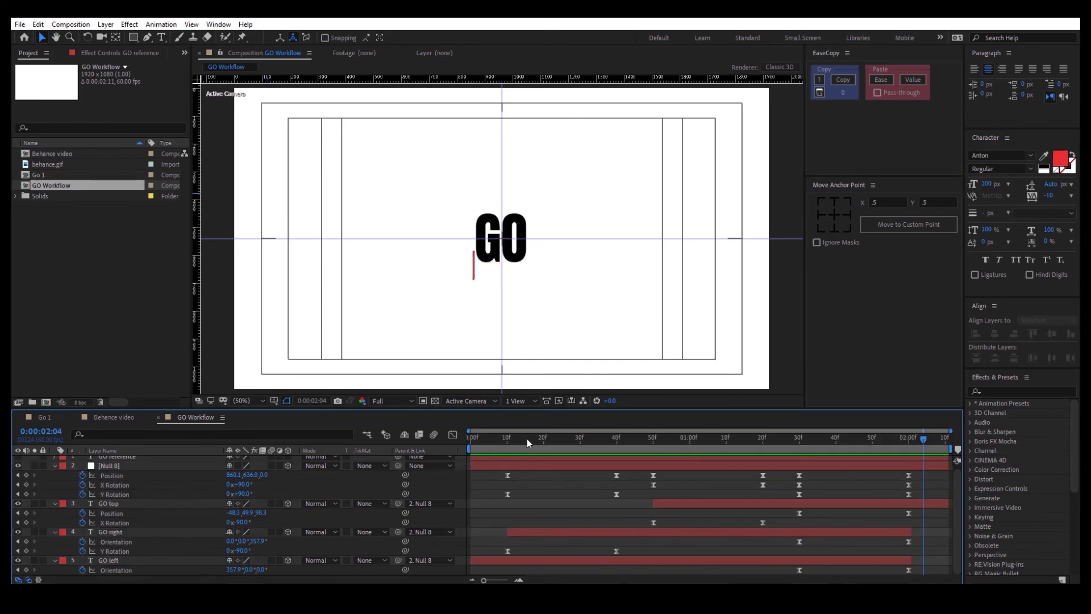
# - Hide the title/action safe guides, guide lines and rulers, then play the preview
pyautogui.click(274, 401)
pyautogui.click(287, 416)
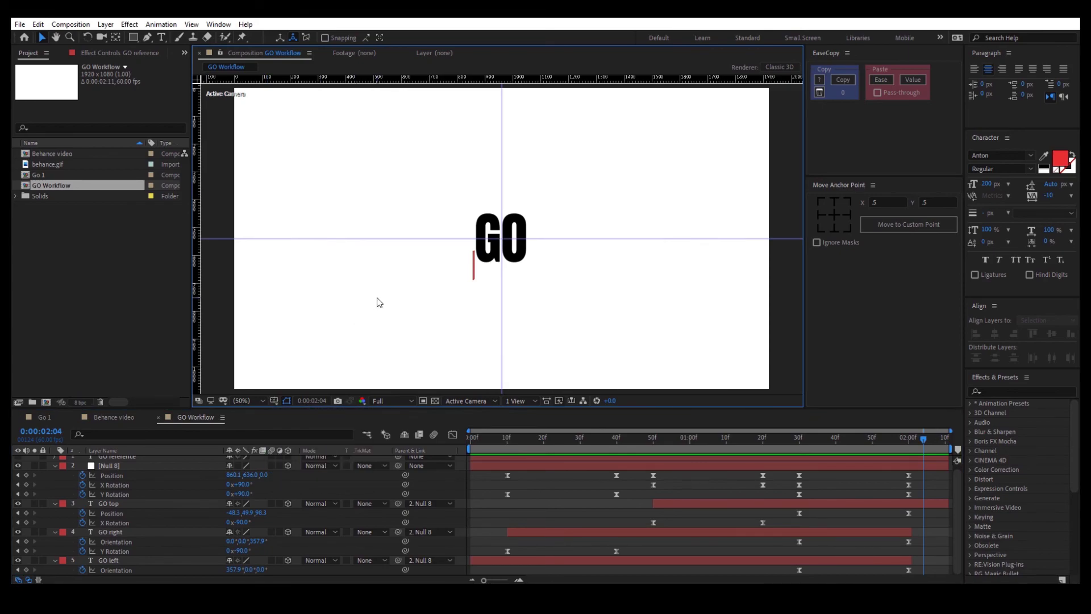
pyautogui.hotkey('ctrl', ';')
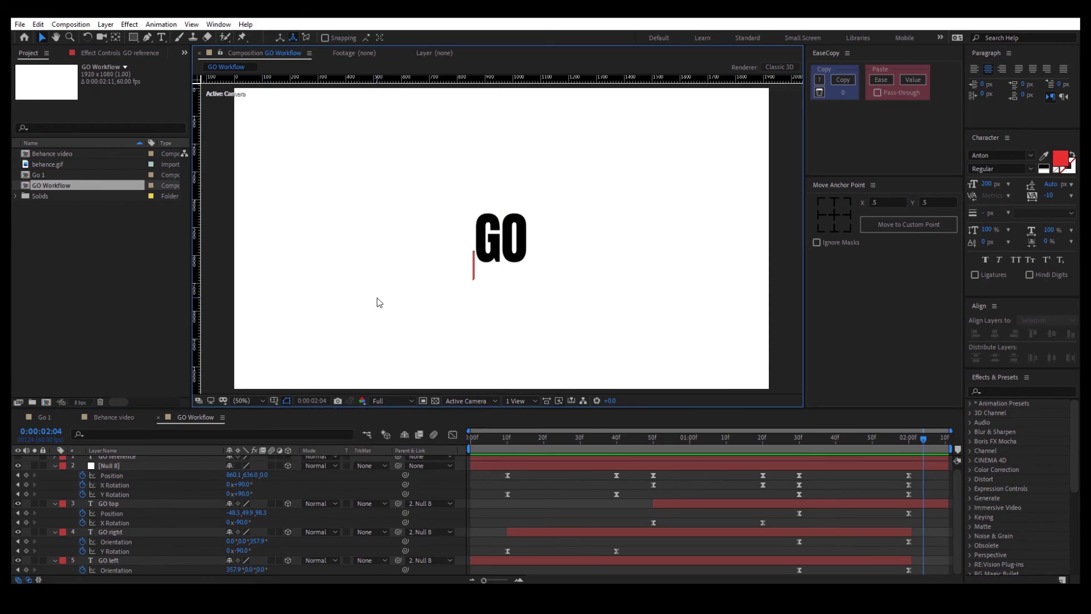
pyautogui.hotkey('ctrl', 'r')
pyautogui.press('space')
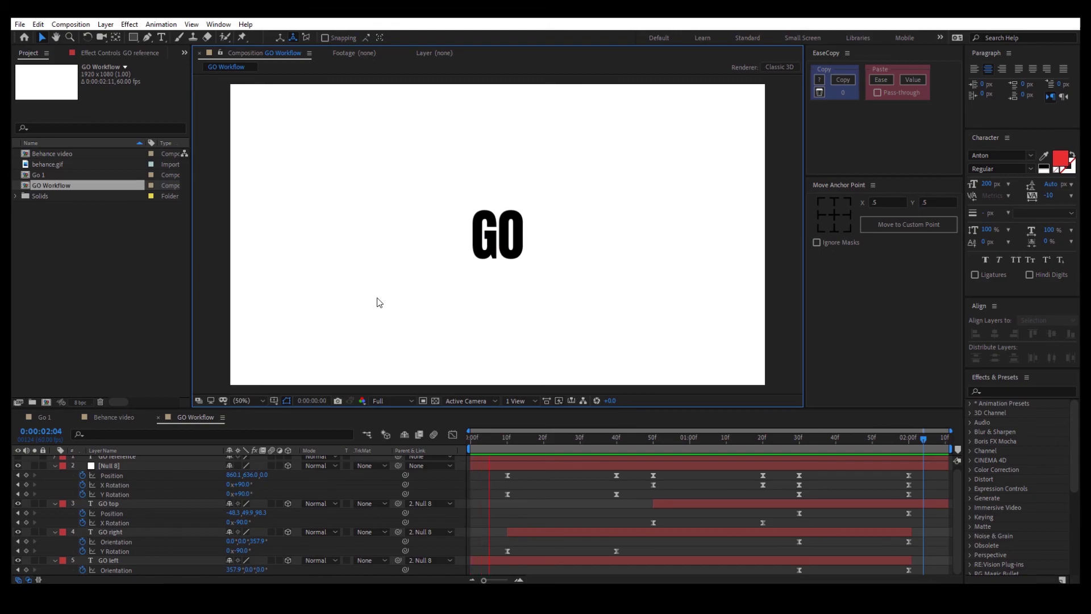